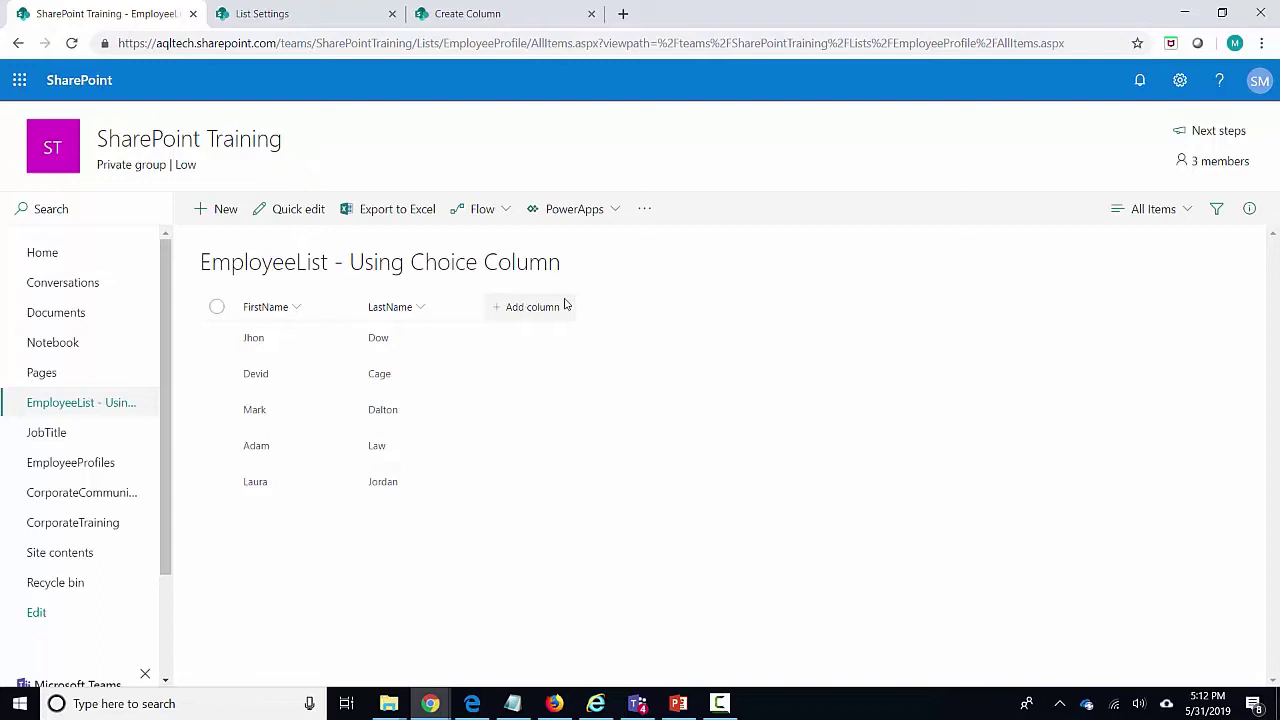
- Start a new Choice column named JobTitle, with HR Manager, HR VP, Marketing Manager, Marketing VP, CEO and COO as choices
left_click(526, 310)
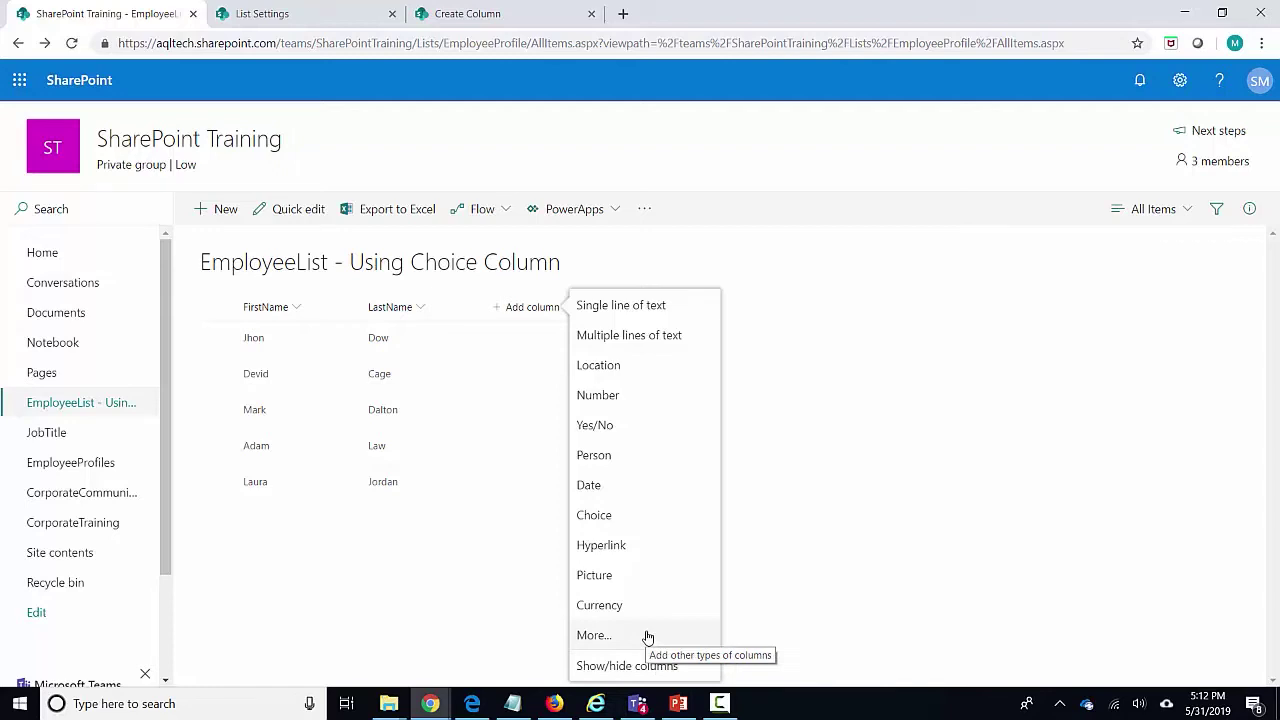
left_click(594, 635)
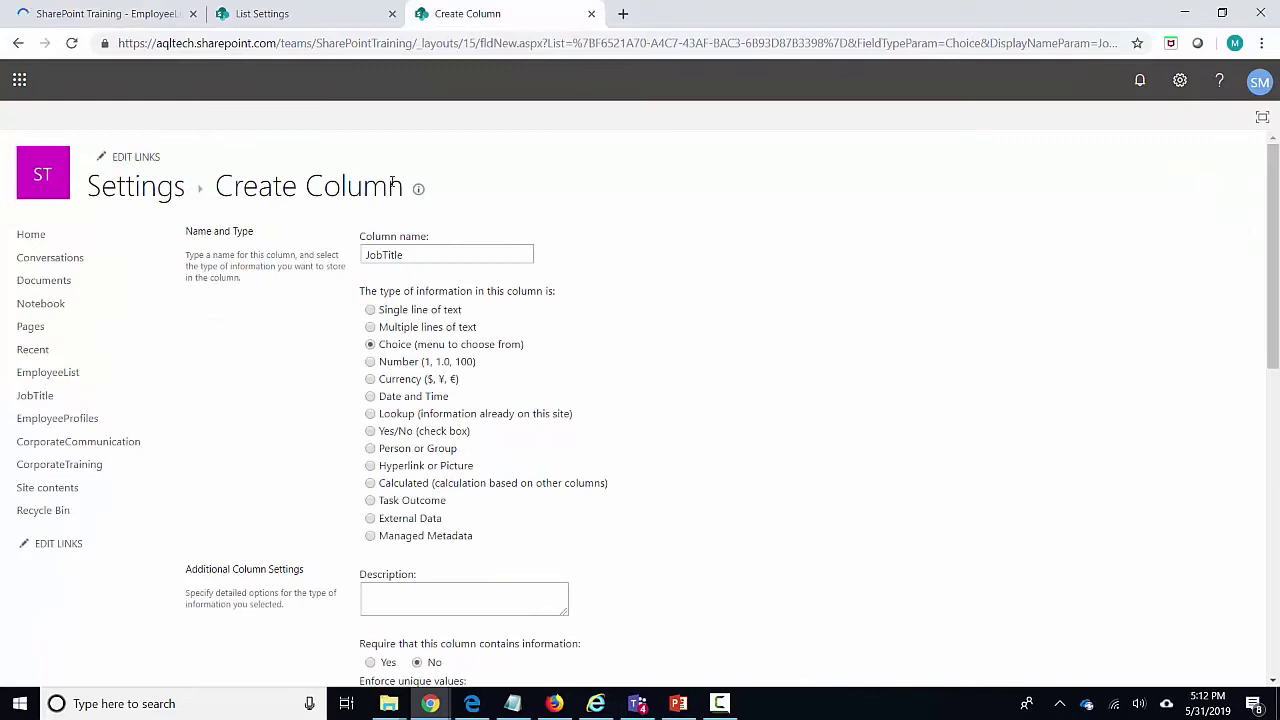
double_click(424, 255)
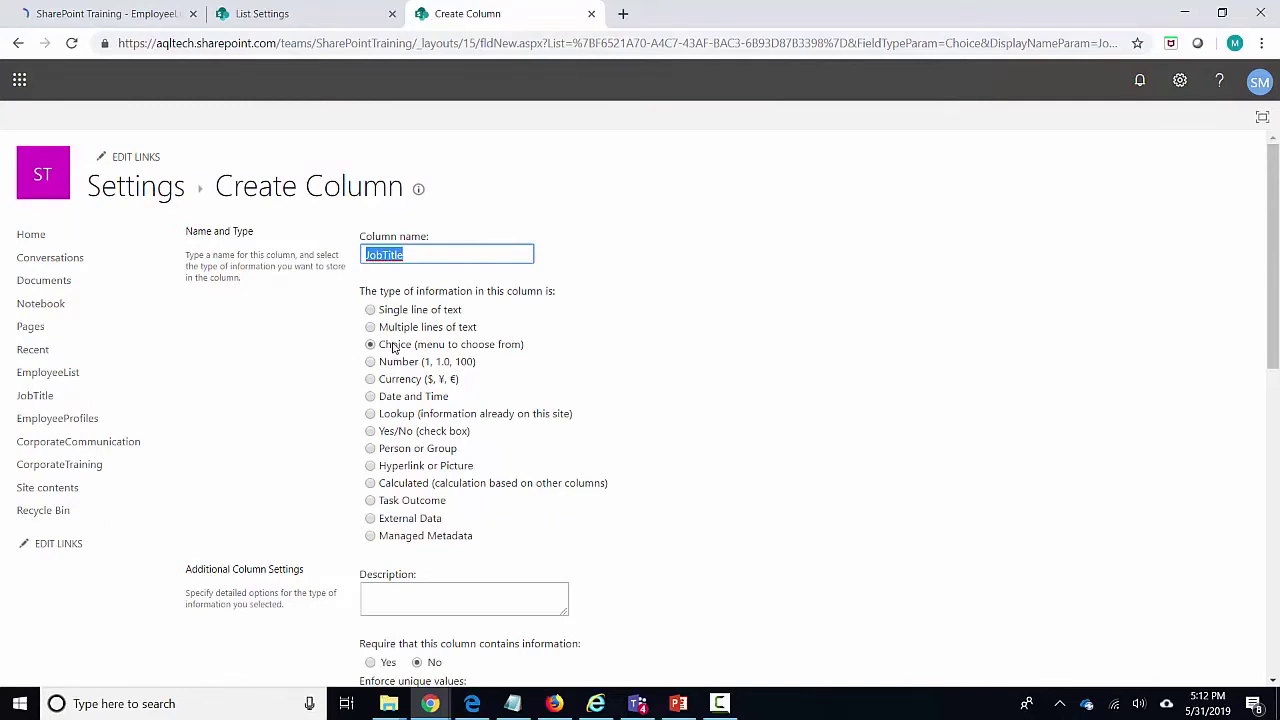
scroll(750, 426, "down", 3)
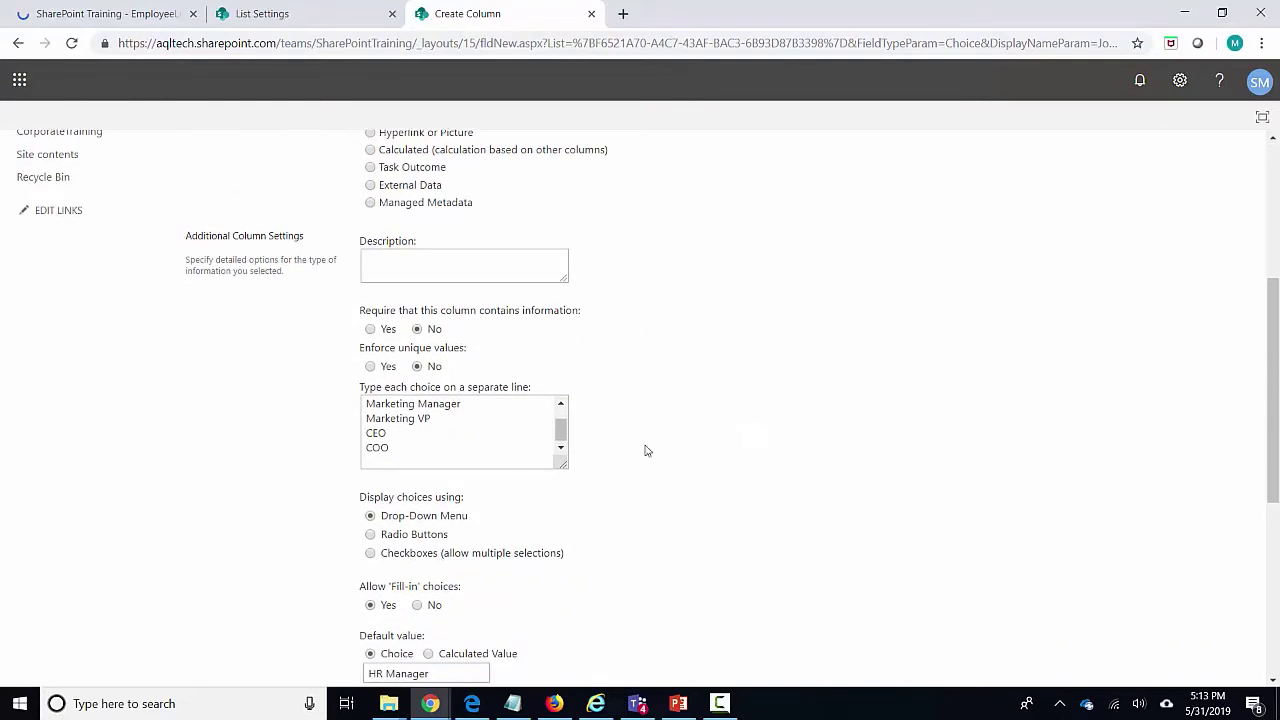
left_click_drag(560, 430, 560, 416)
left_click(434, 409)
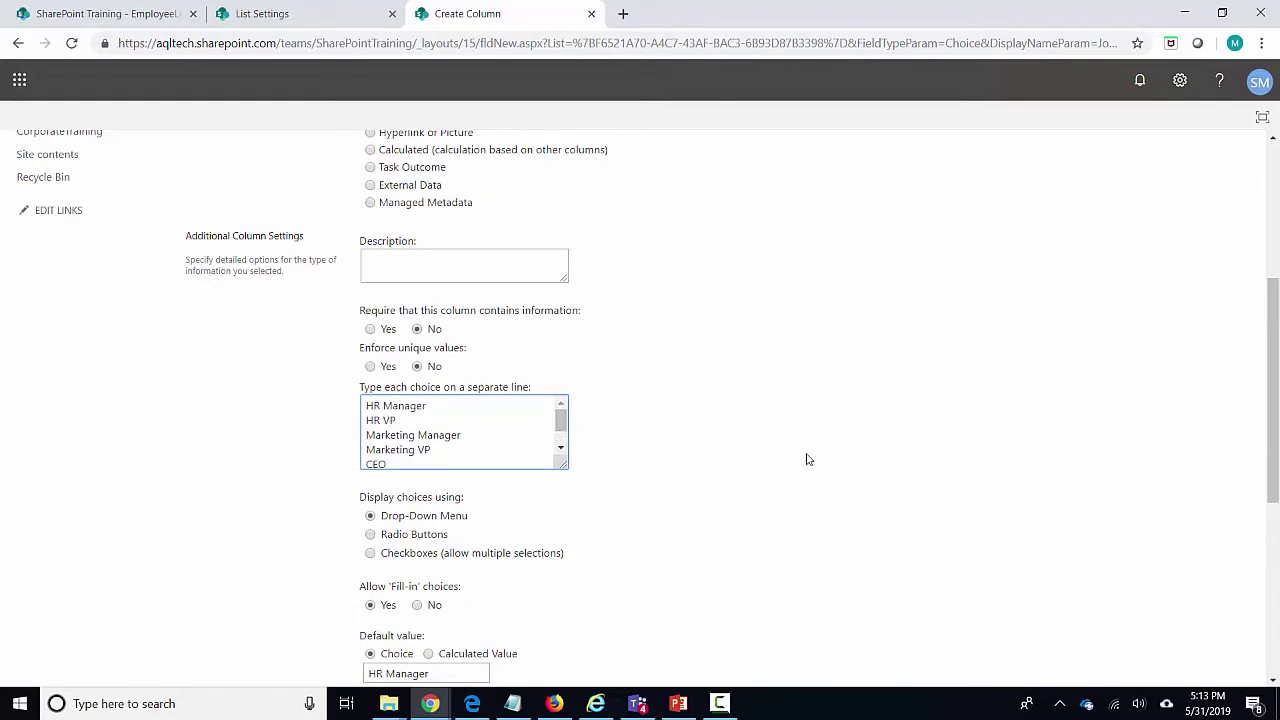
- Clear the default value of the JobTitle column and try to create it with fill-in choices allowed and a drop-down display
scroll(806, 457, "down", 2)
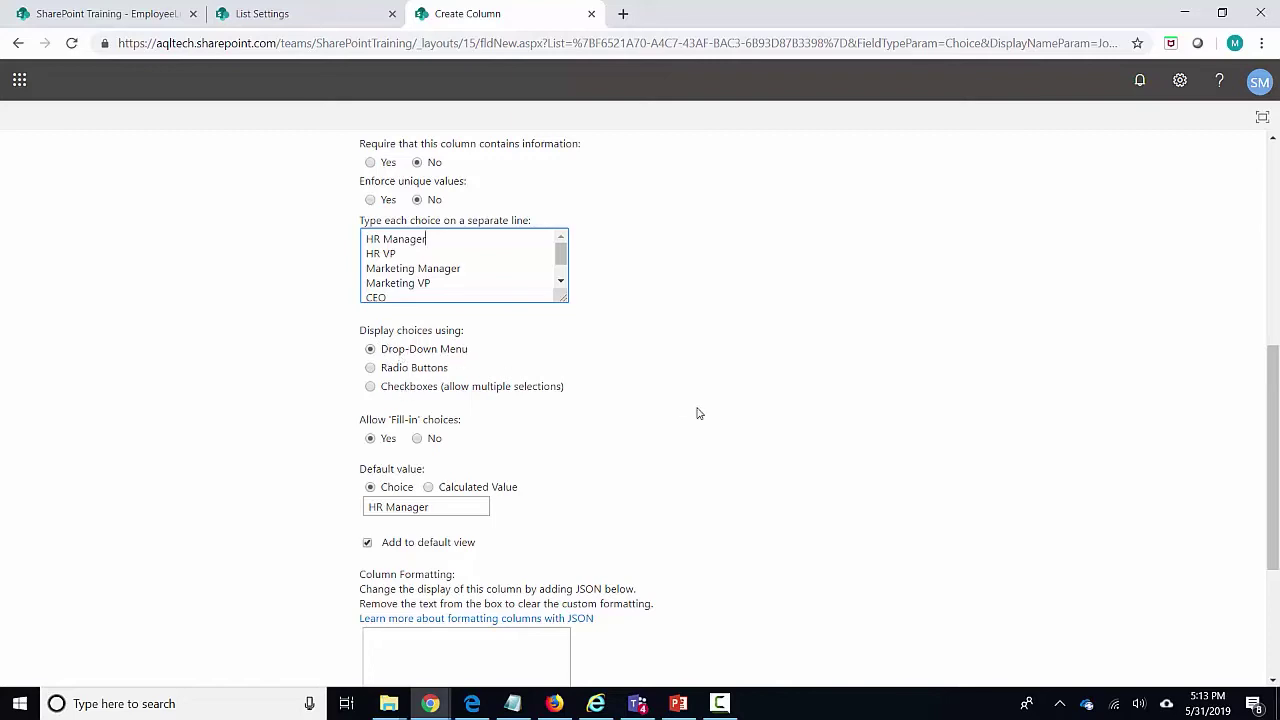
scroll(698, 413, "down", 1)
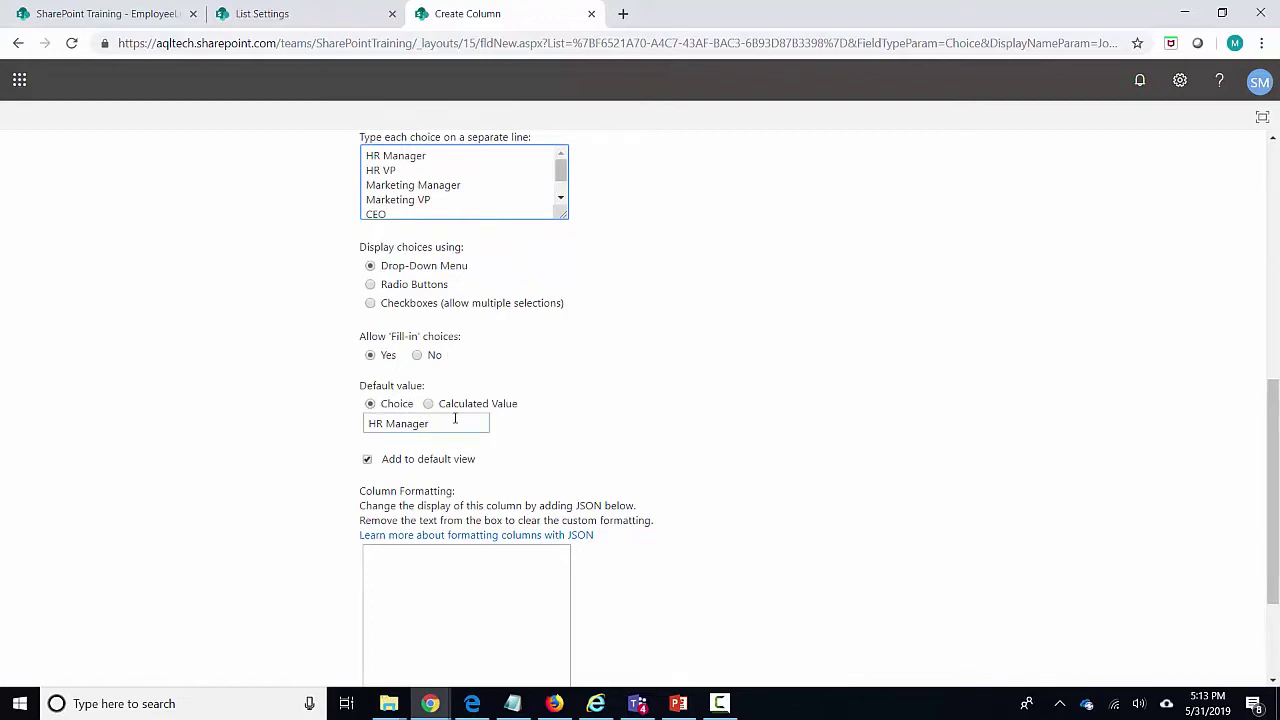
left_click_drag(447, 426, 365, 423)
key("BackSpace")
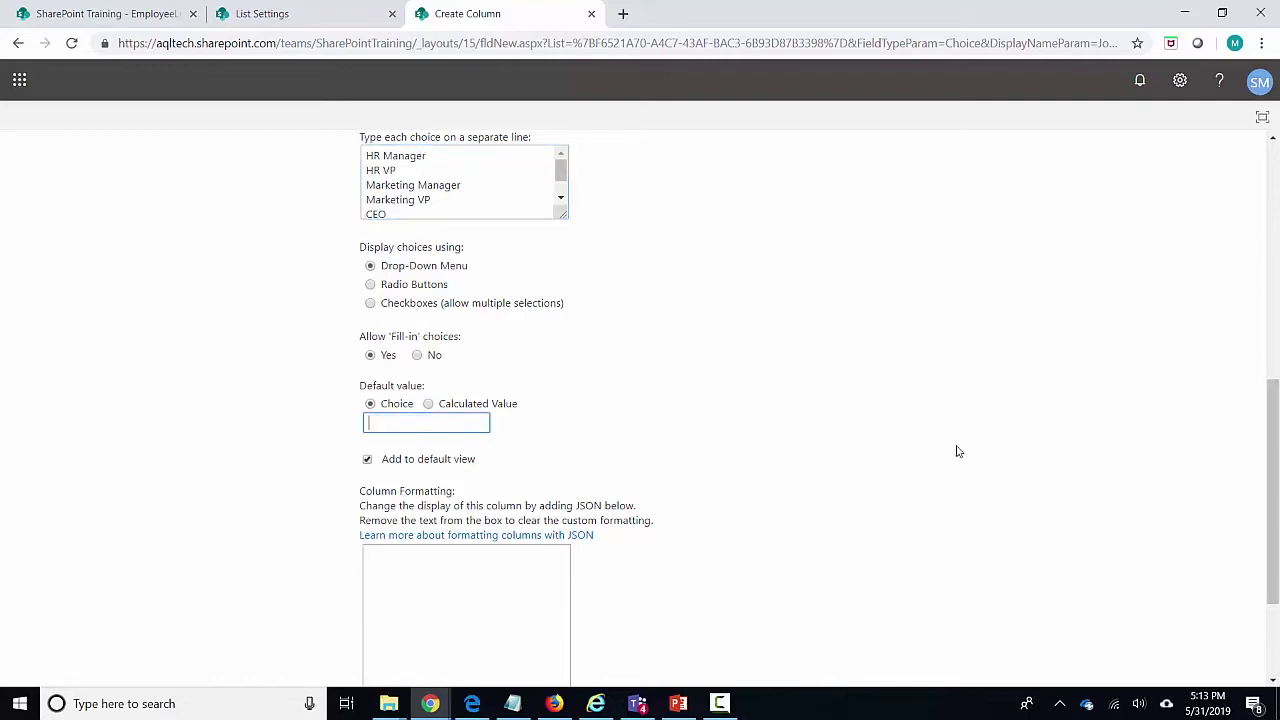
scroll(957, 452, "down", 2)
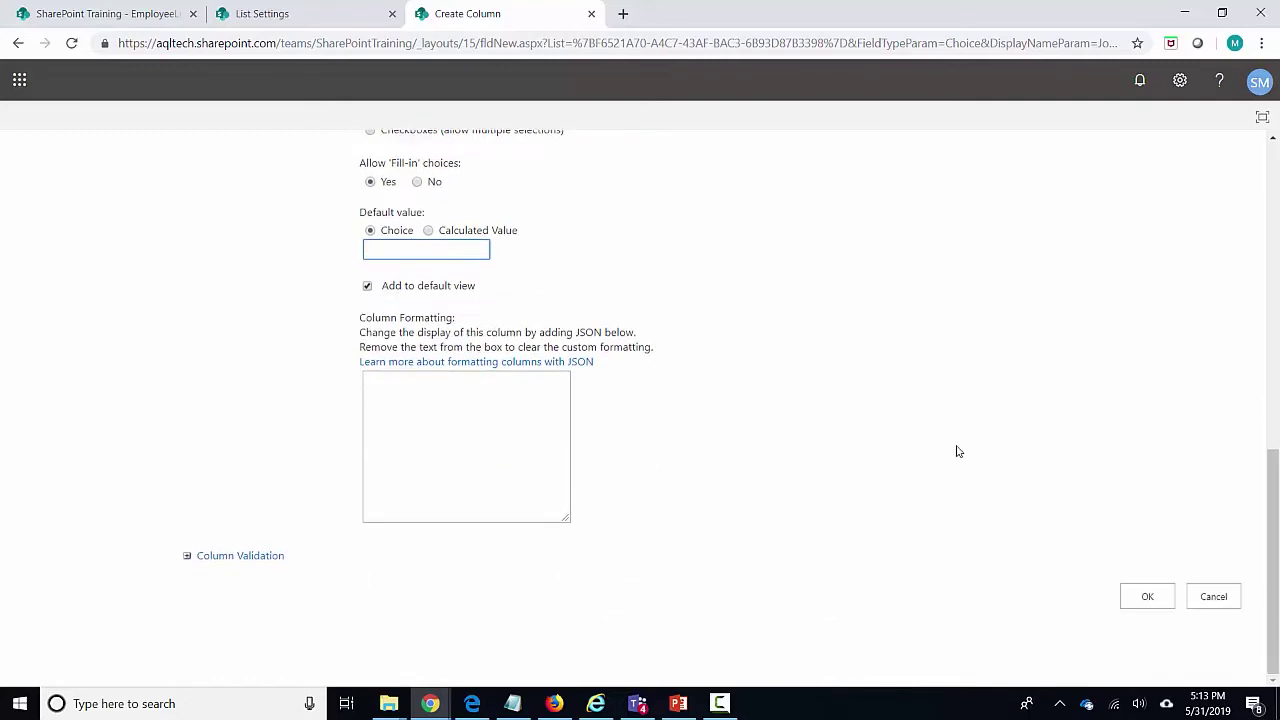
left_click(1149, 598)
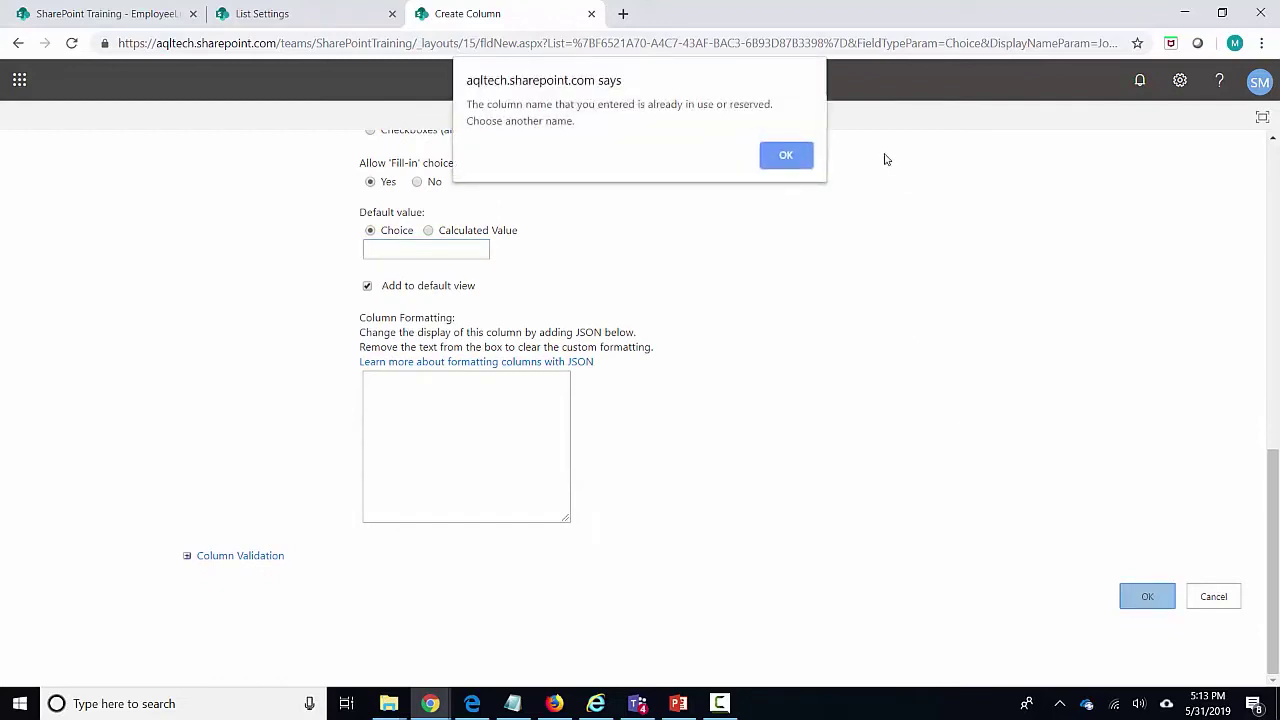
left_click(786, 157)
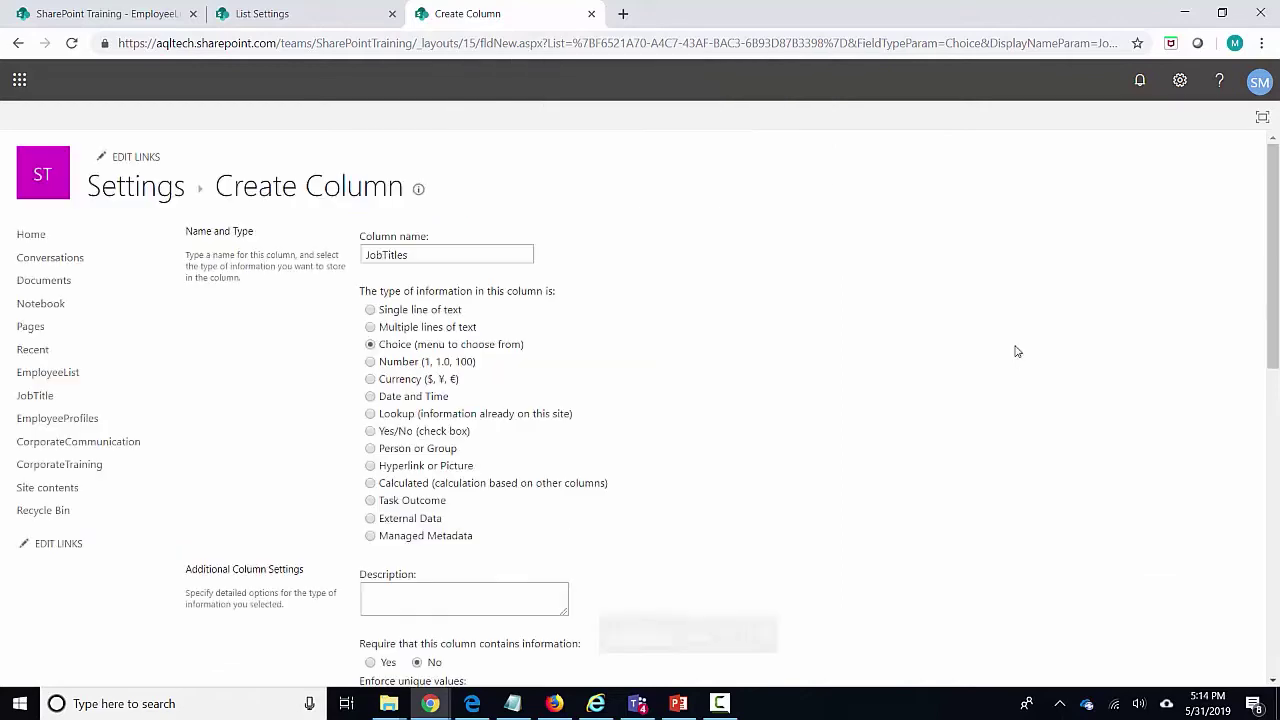
- Create the Choice column under the name JobTitles, with fill-in choices disallowed and no default value, and return to the employee list
scroll(803, 180, "down", 10)
left_click(1147, 597)
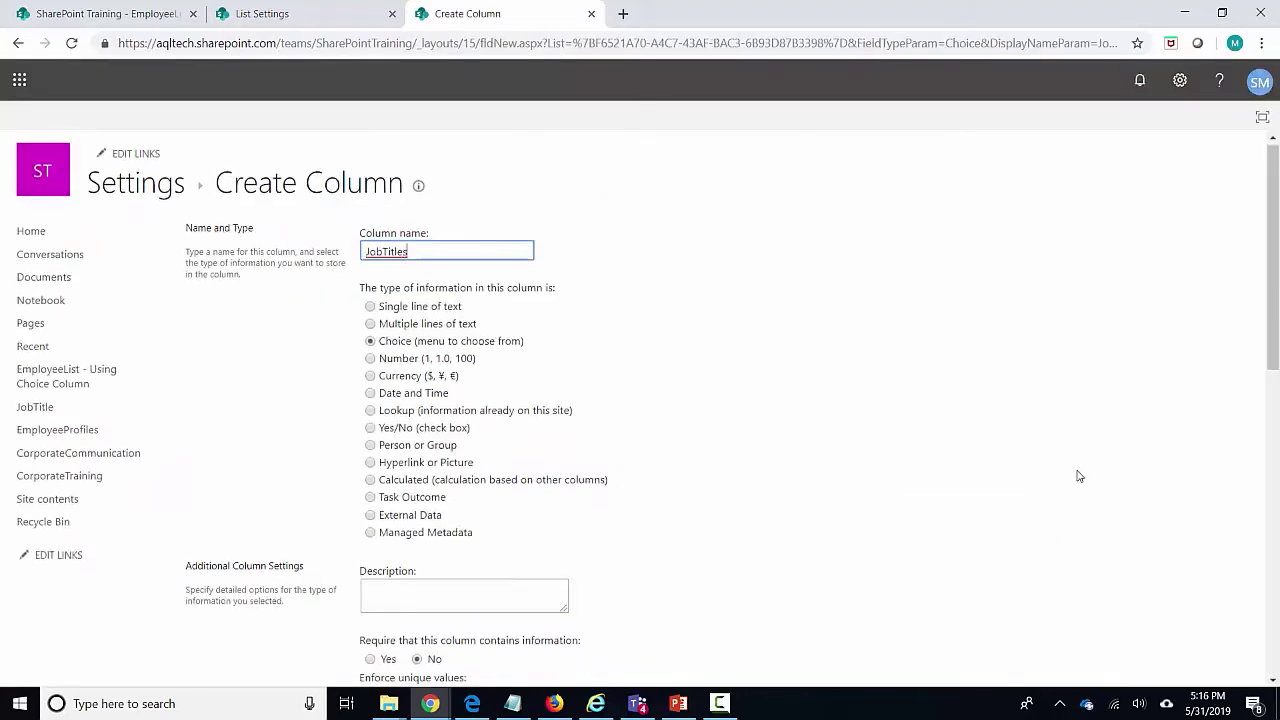
scroll(1078, 476, "down", 10)
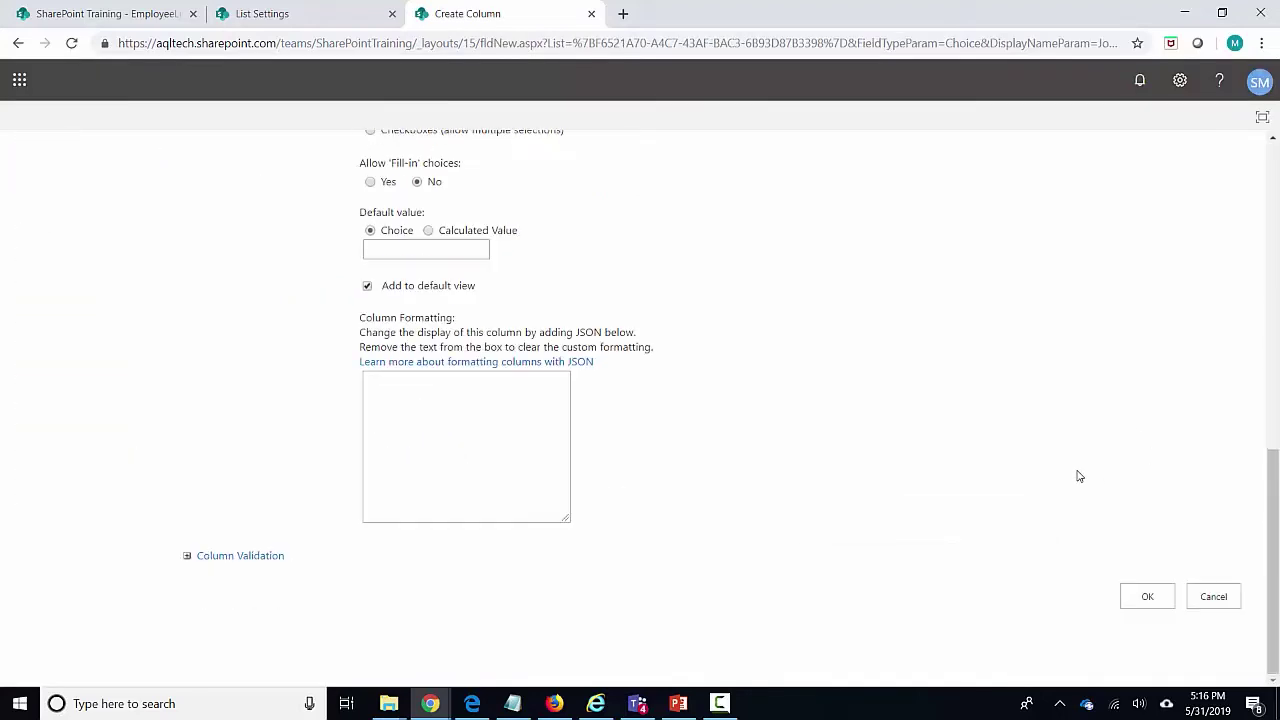
left_click(1165, 604)
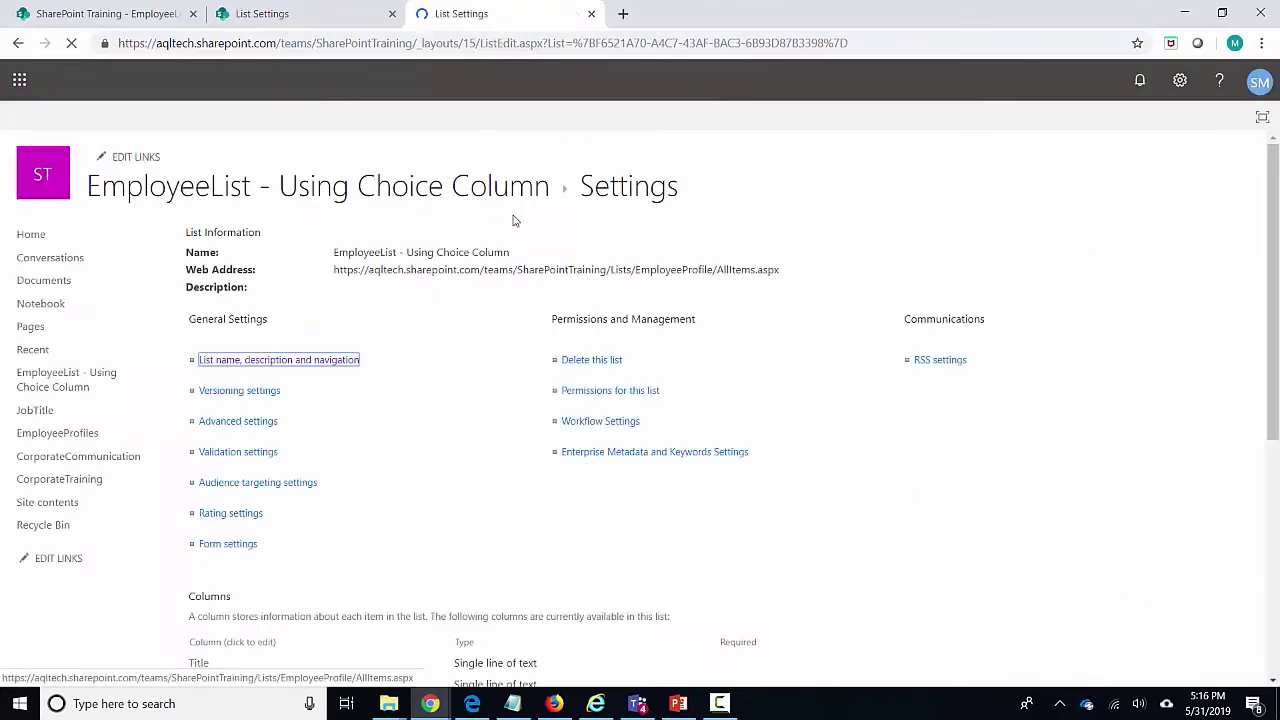
left_click(160, 193)
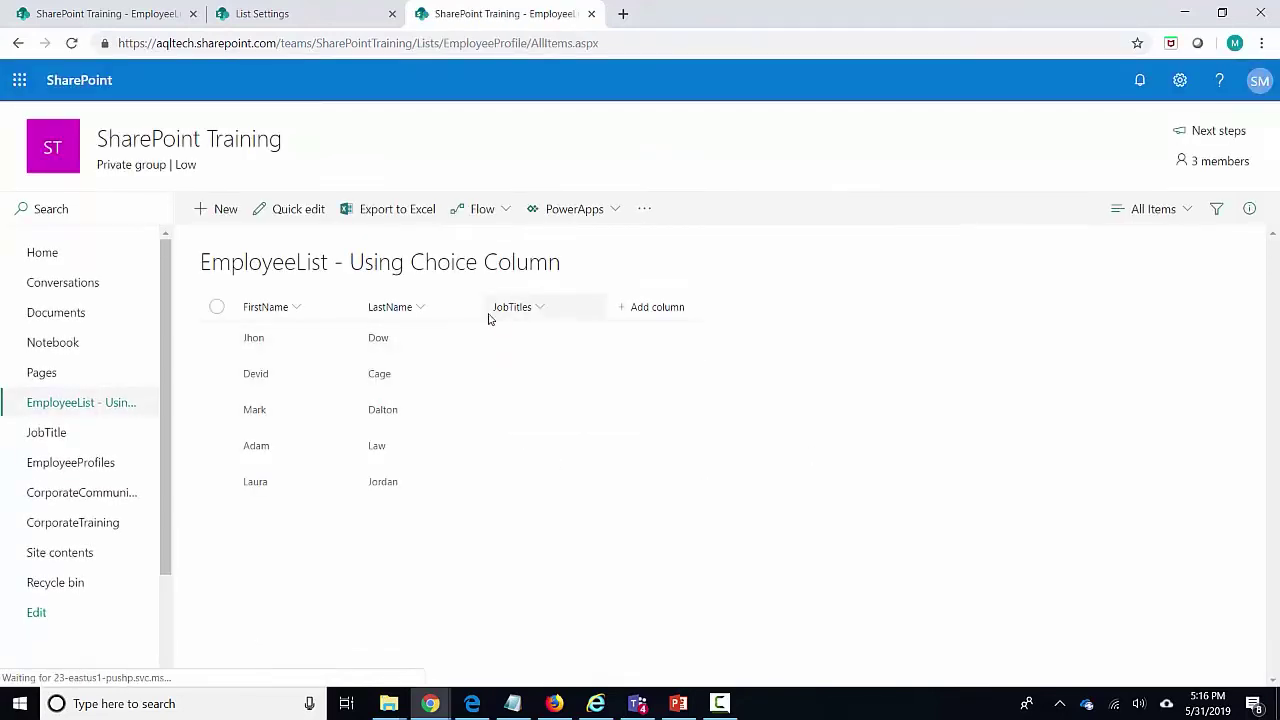
- Set JobTitles to HR Manager for the first employee in the list through the item's details
left_click(217, 340)
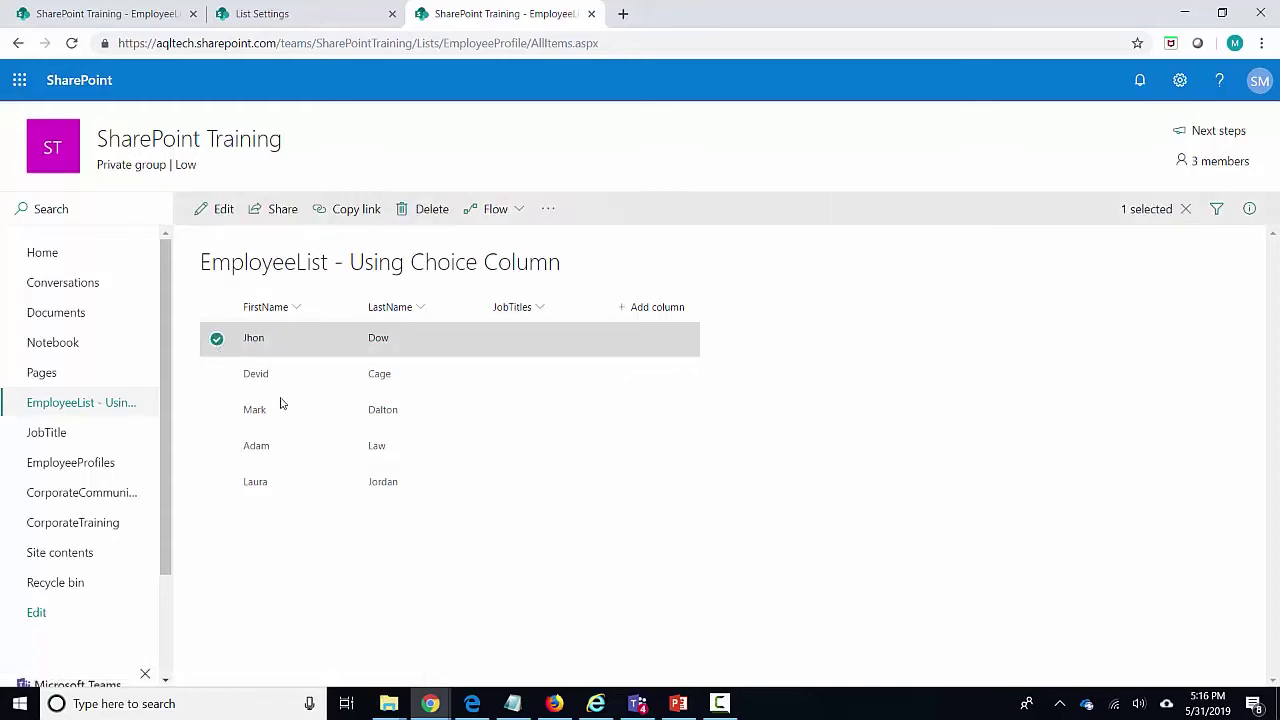
left_click(1248, 210)
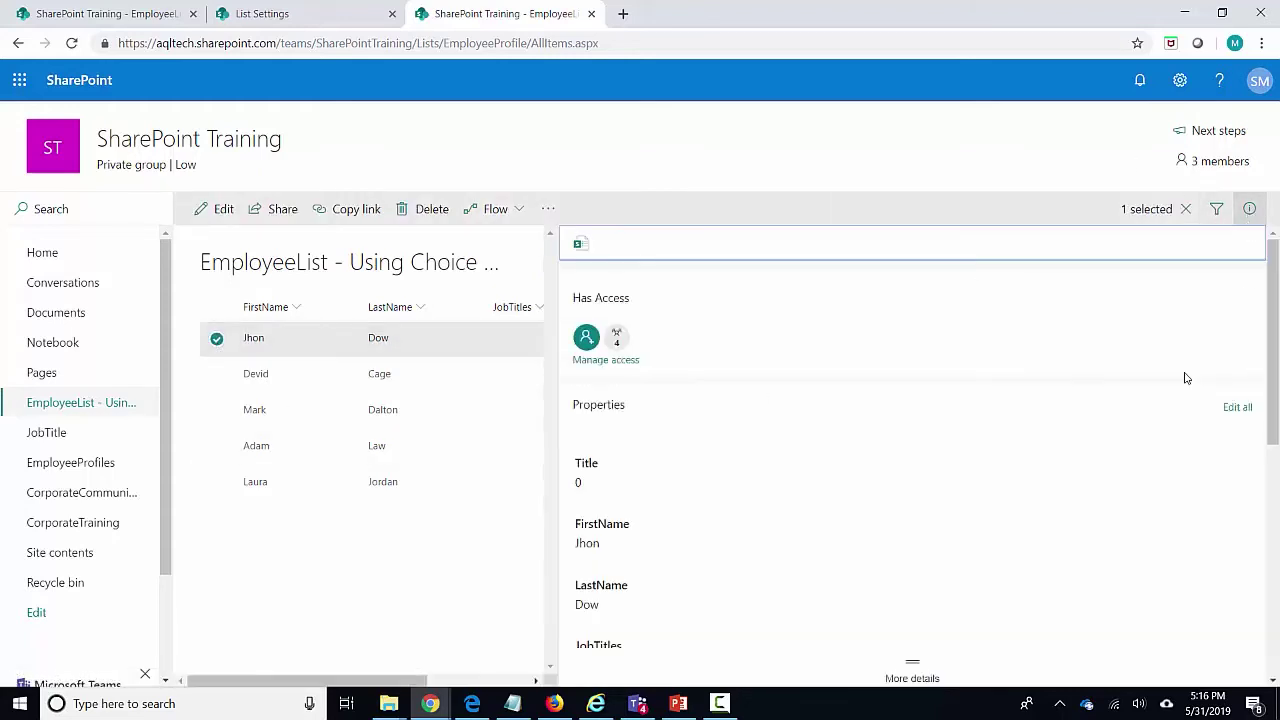
scroll(1068, 340, "down", 1)
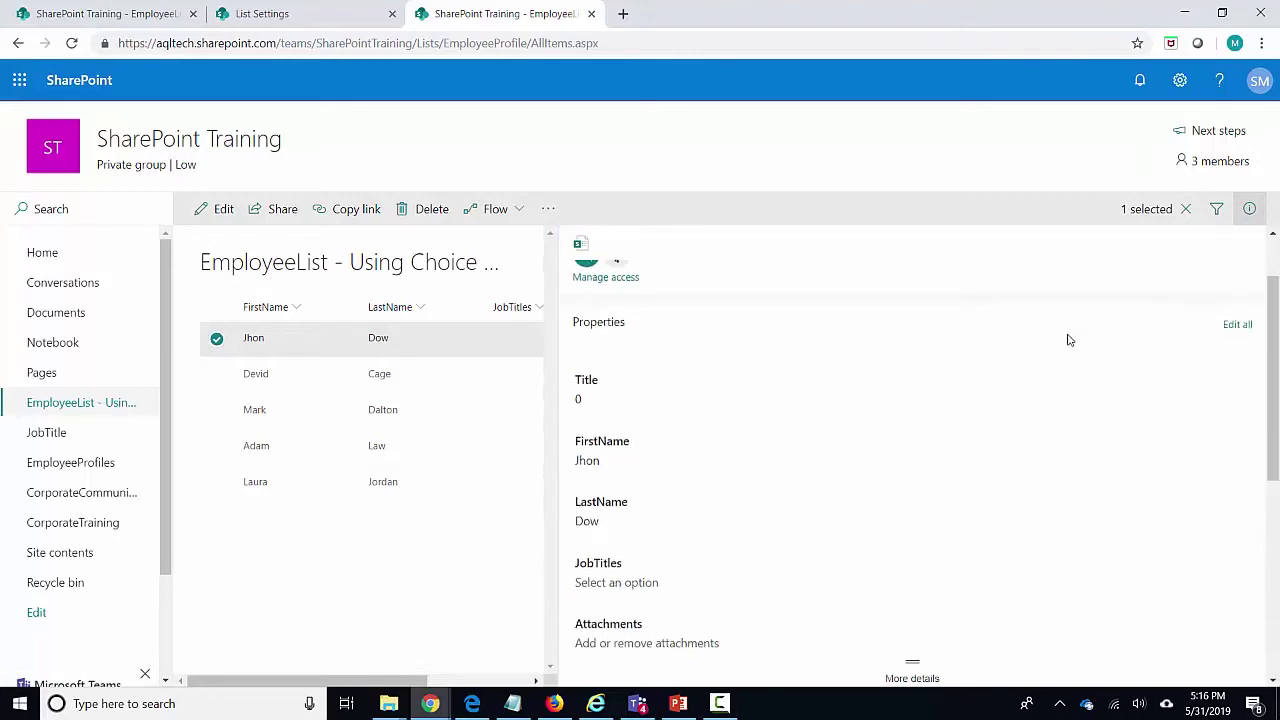
scroll(1068, 340, "down", 1)
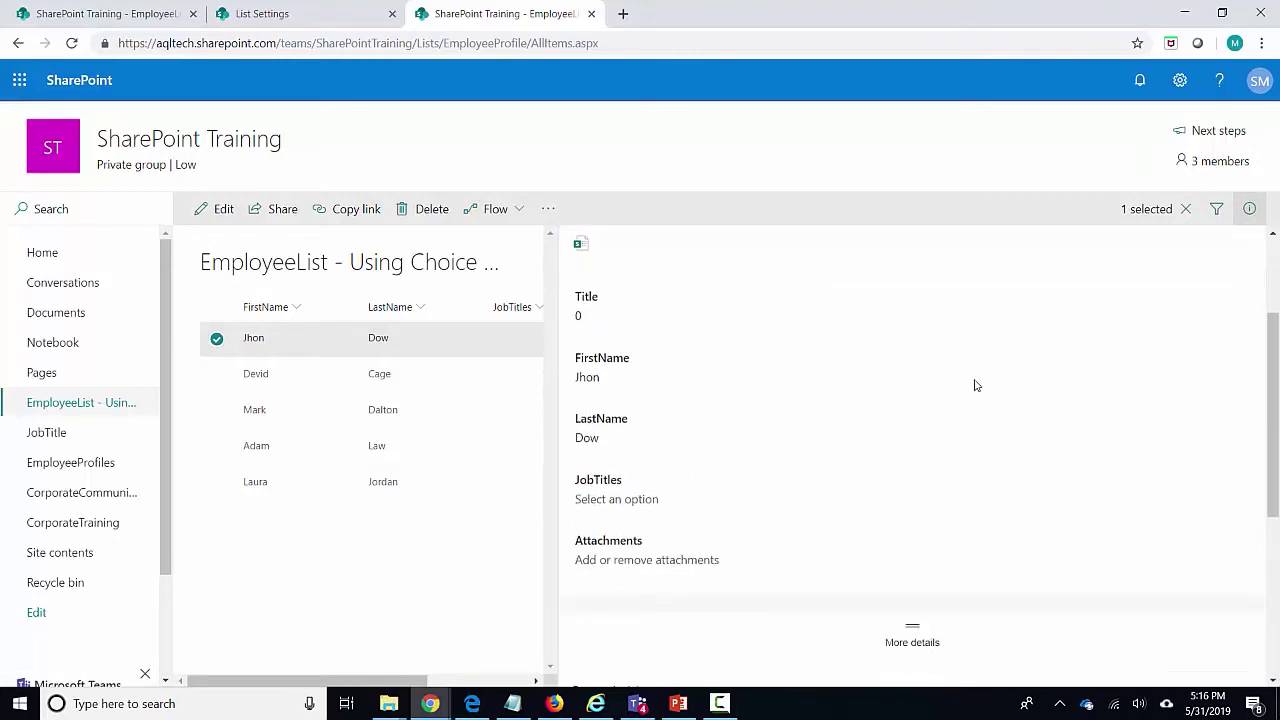
left_click(645, 504)
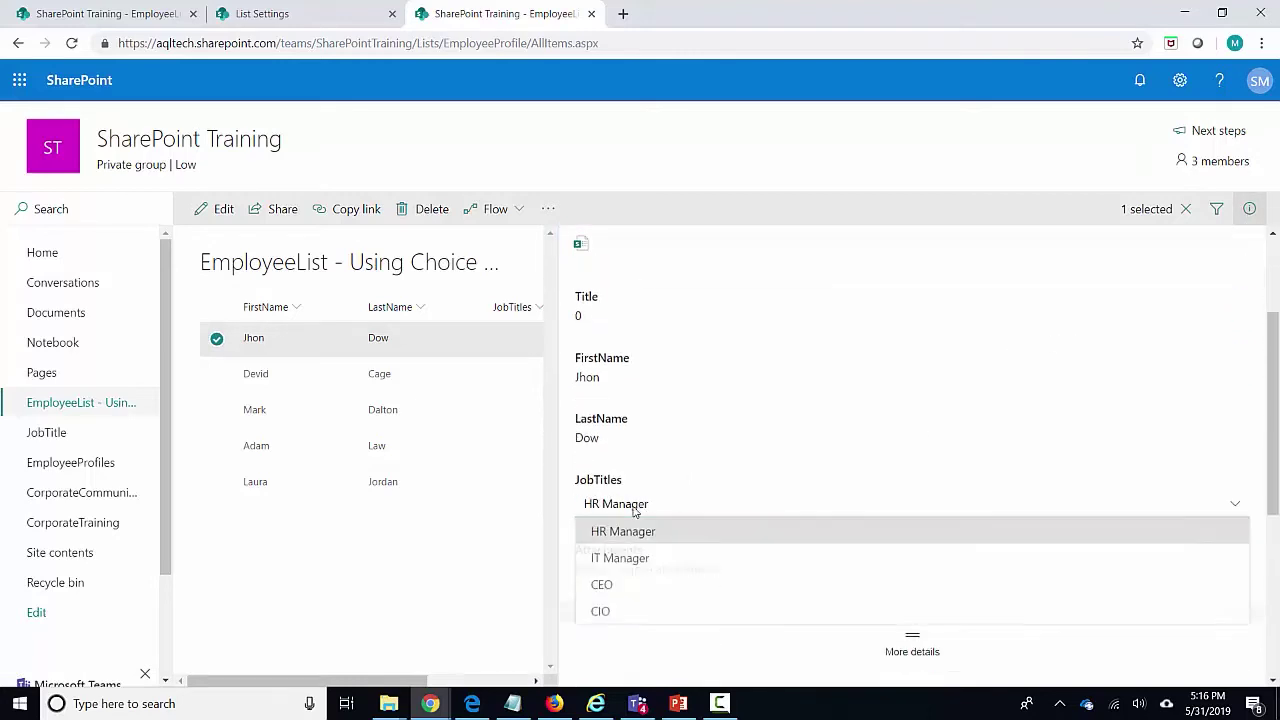
left_click(676, 538)
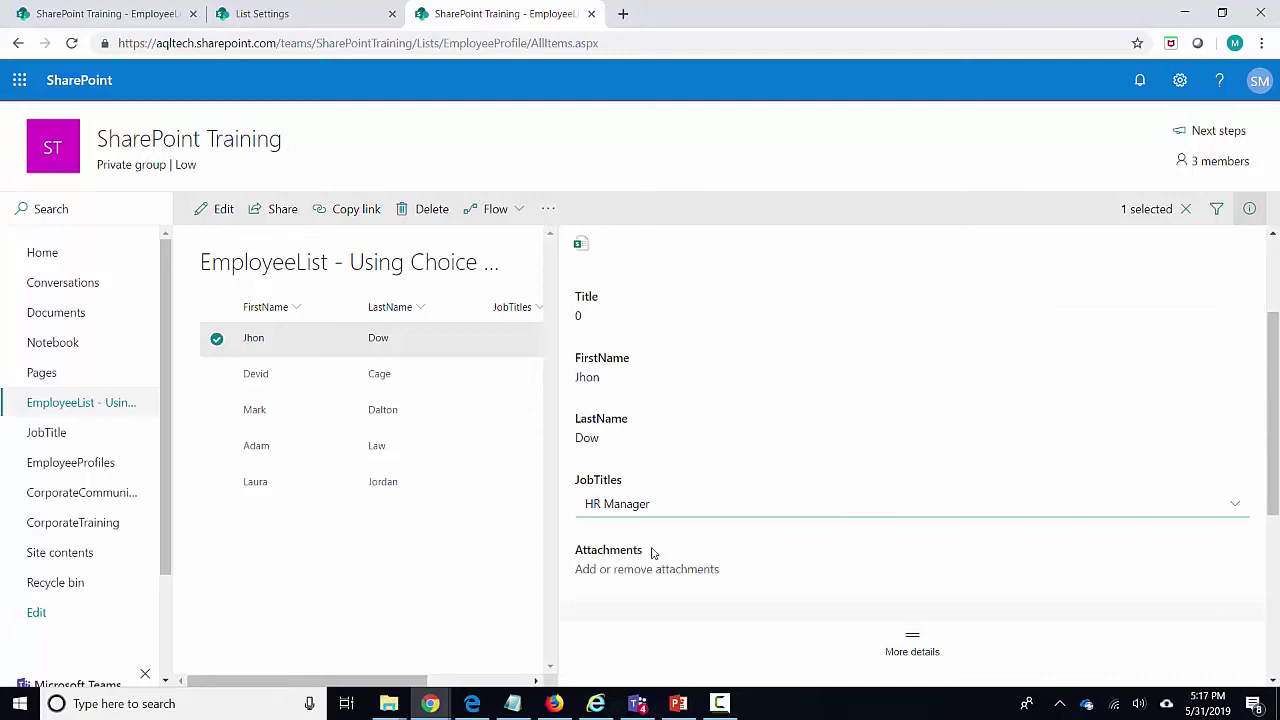
left_click(217, 374)
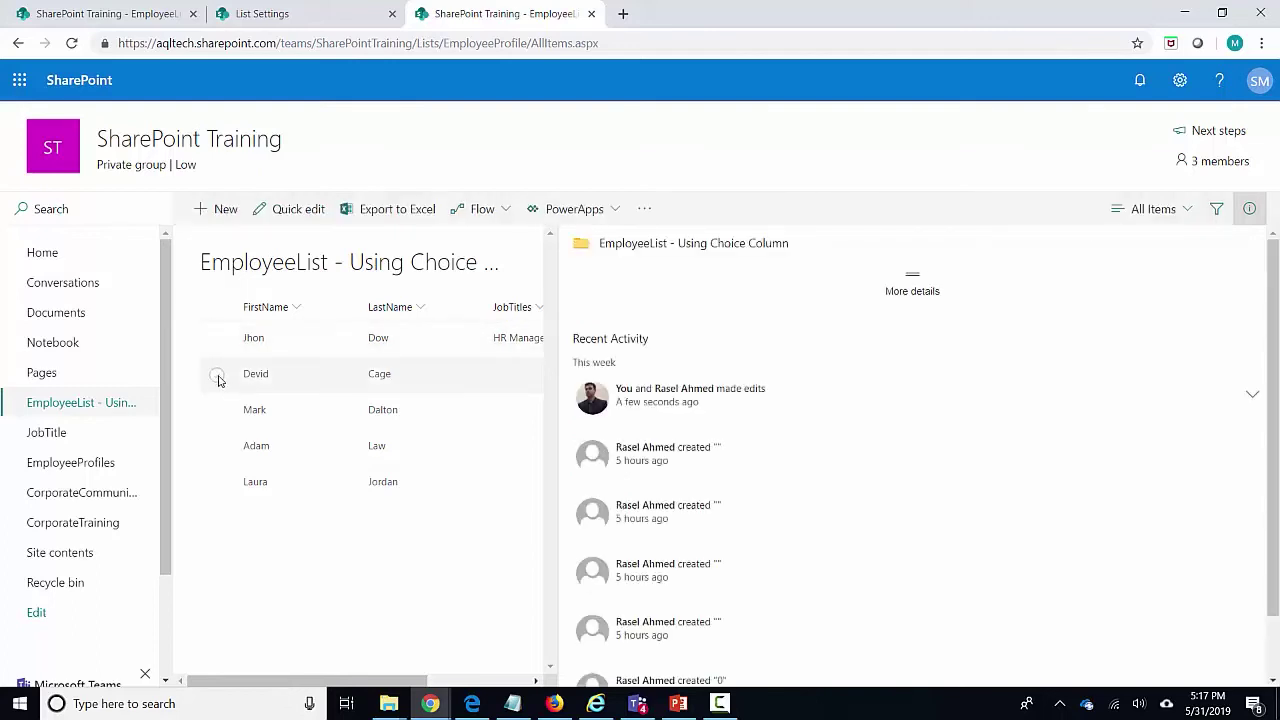
- Set JobTitles to CEO for the second employee in the list, then deselect the item and close its details
left_click(216, 373)
scroll(880, 500, "down", 2)
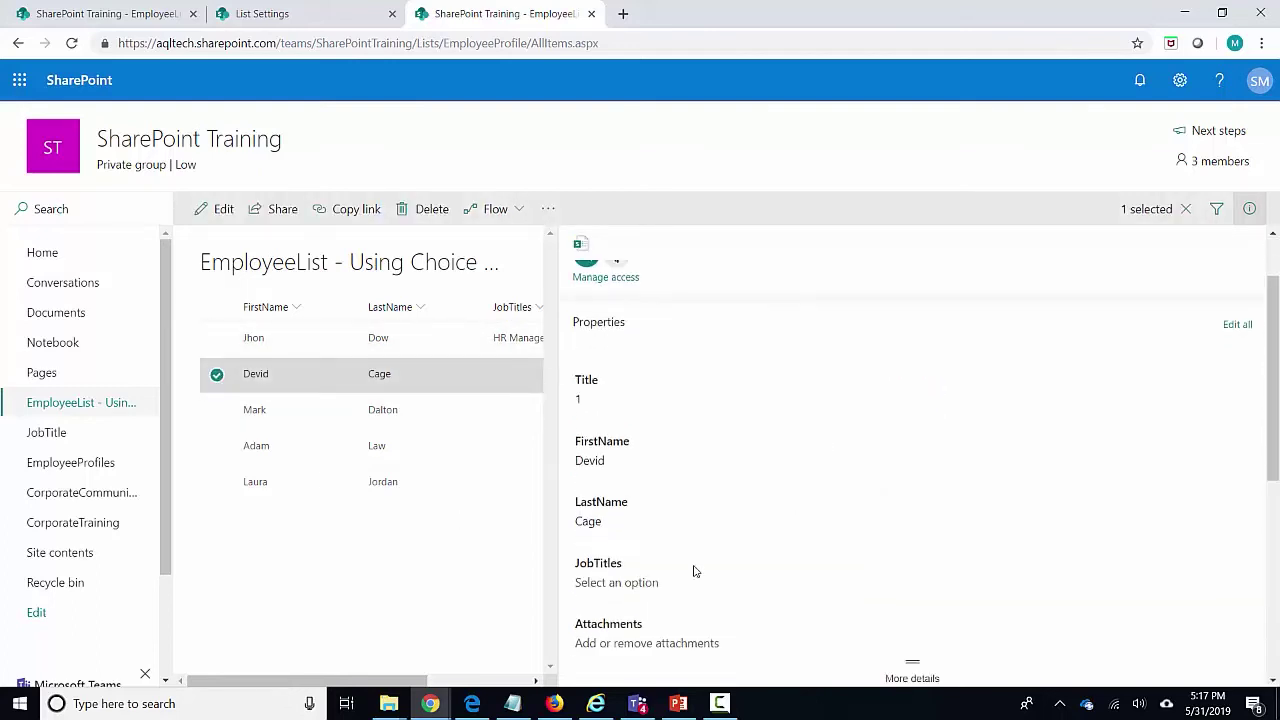
scroll(645, 577, "down", 2)
left_click(606, 505)
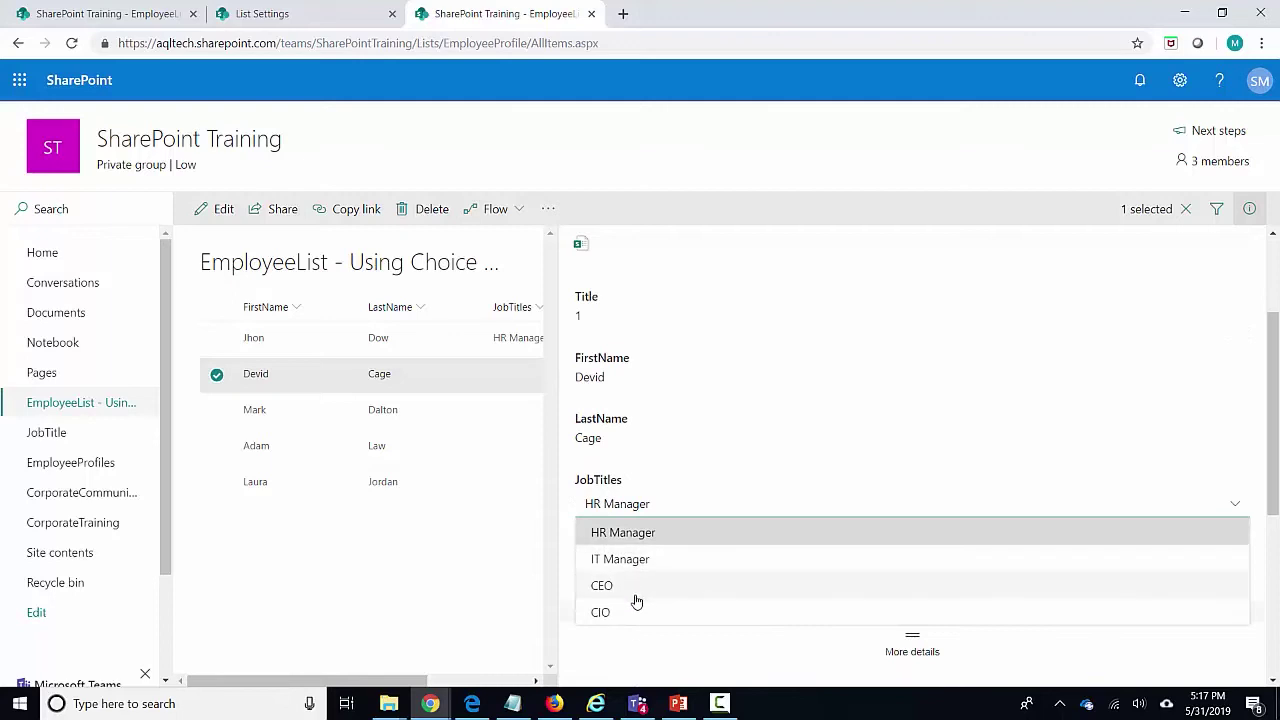
left_click(637, 591)
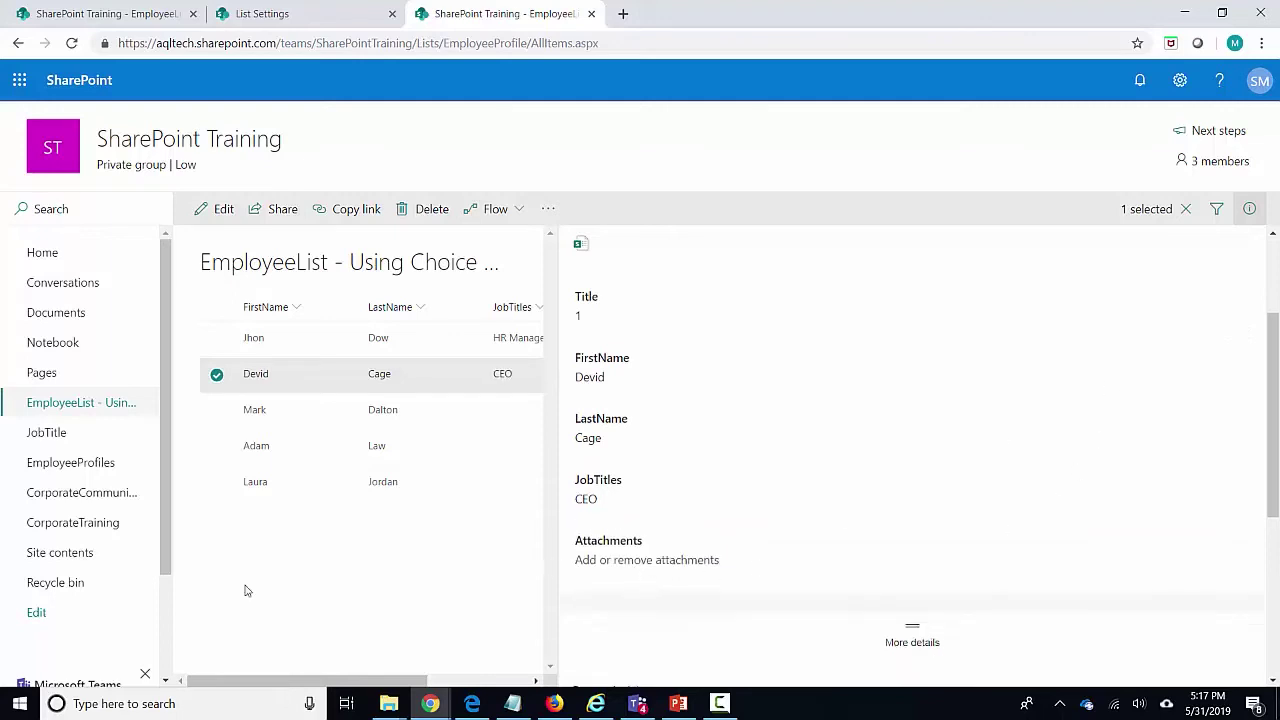
left_click(217, 380)
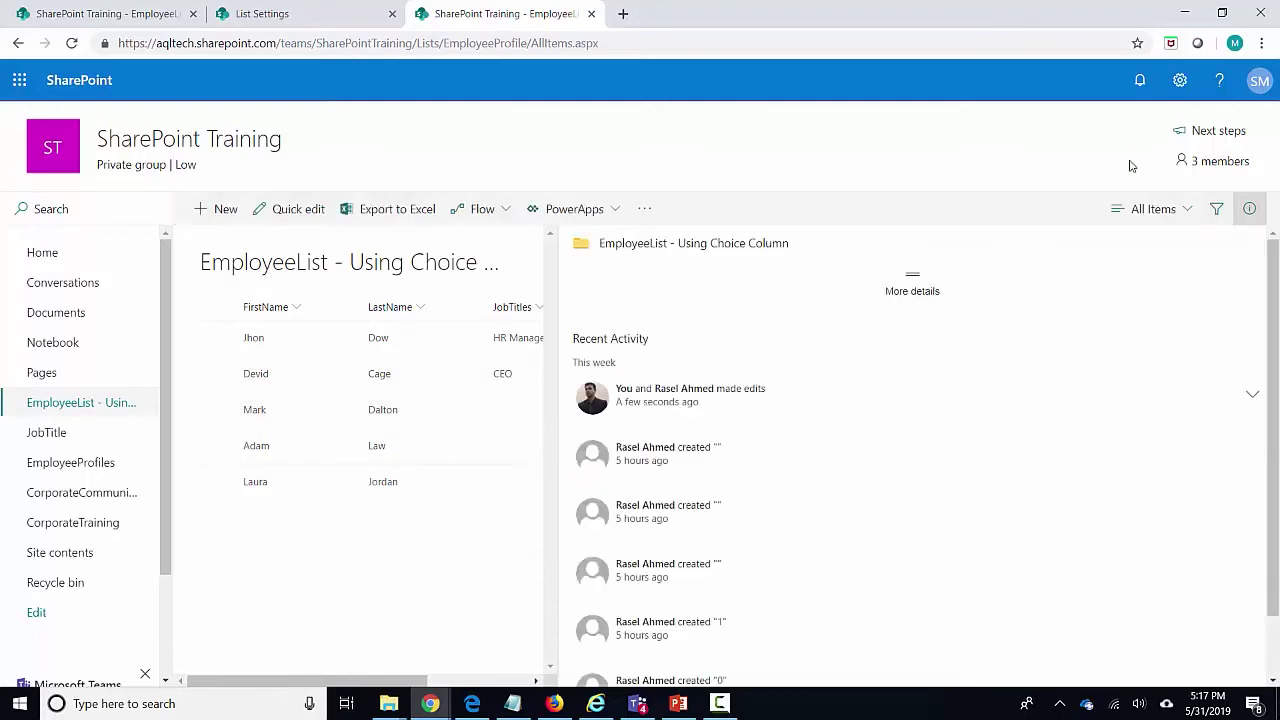
left_click(1249, 212)
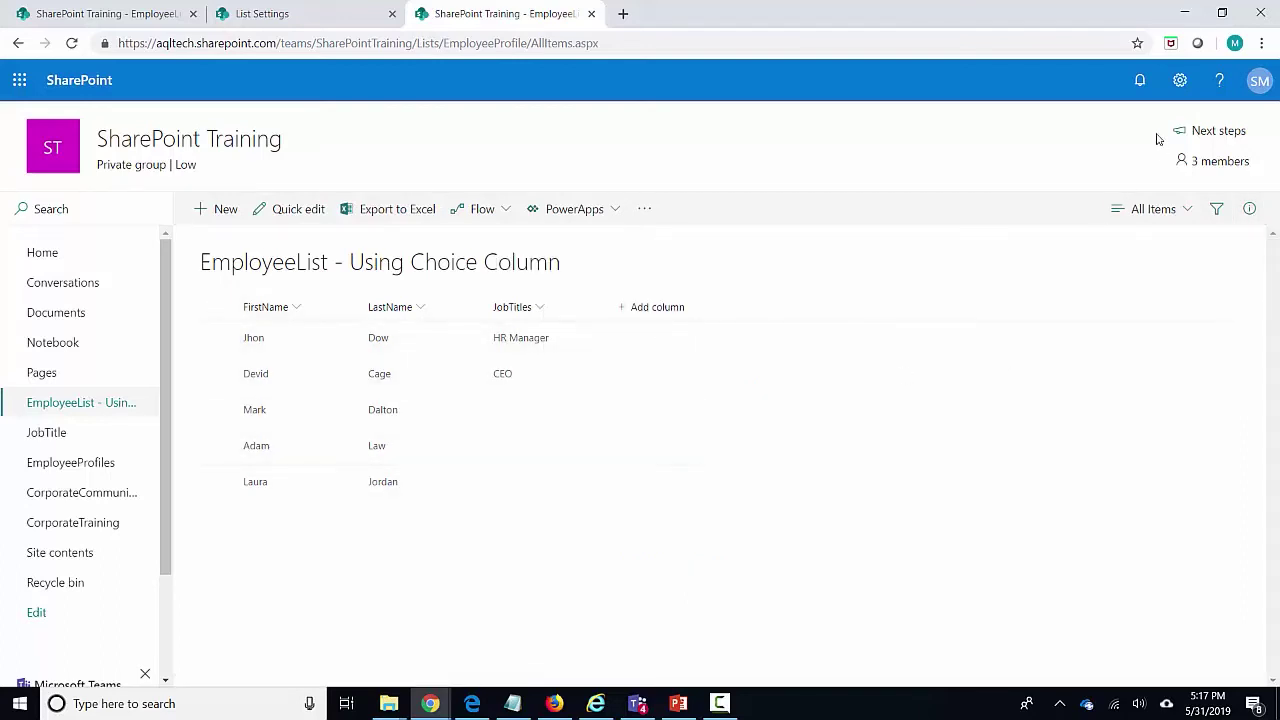
- Edit the JobTitles column to add COO as a choice below CIO, and save the column
left_click(540, 310)
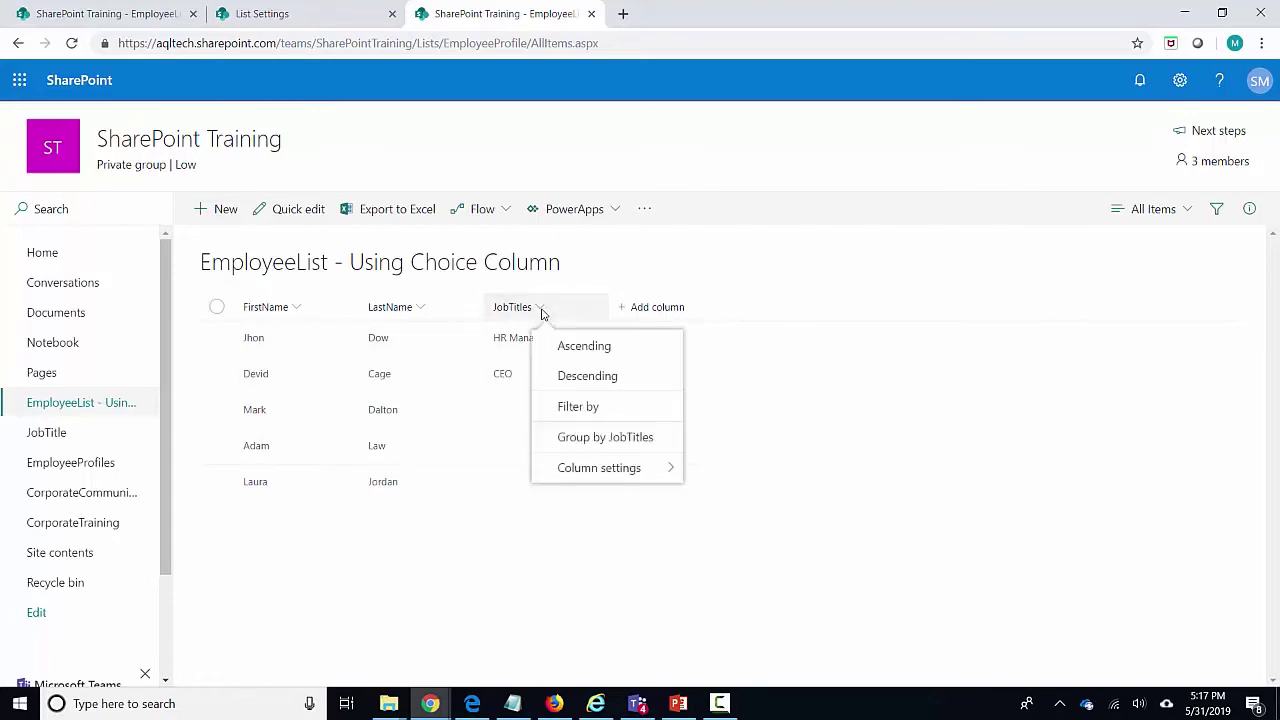
mouse_move(620, 468)
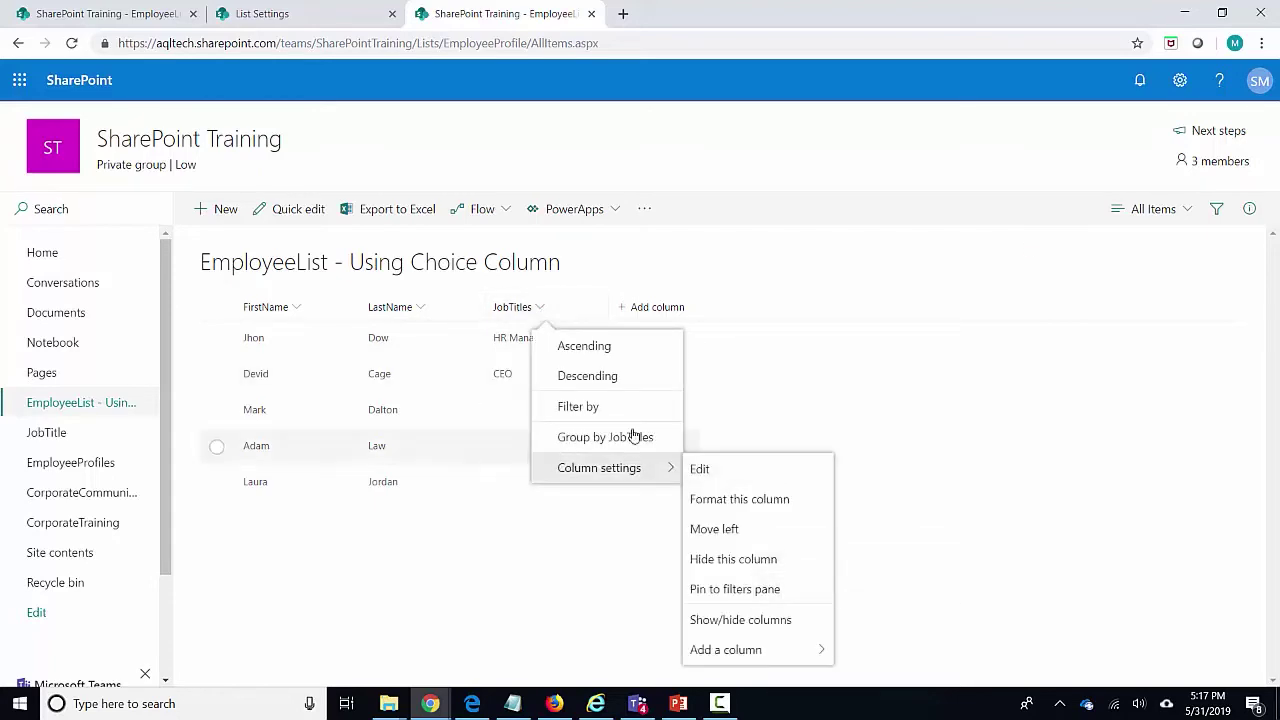
left_click(735, 472)
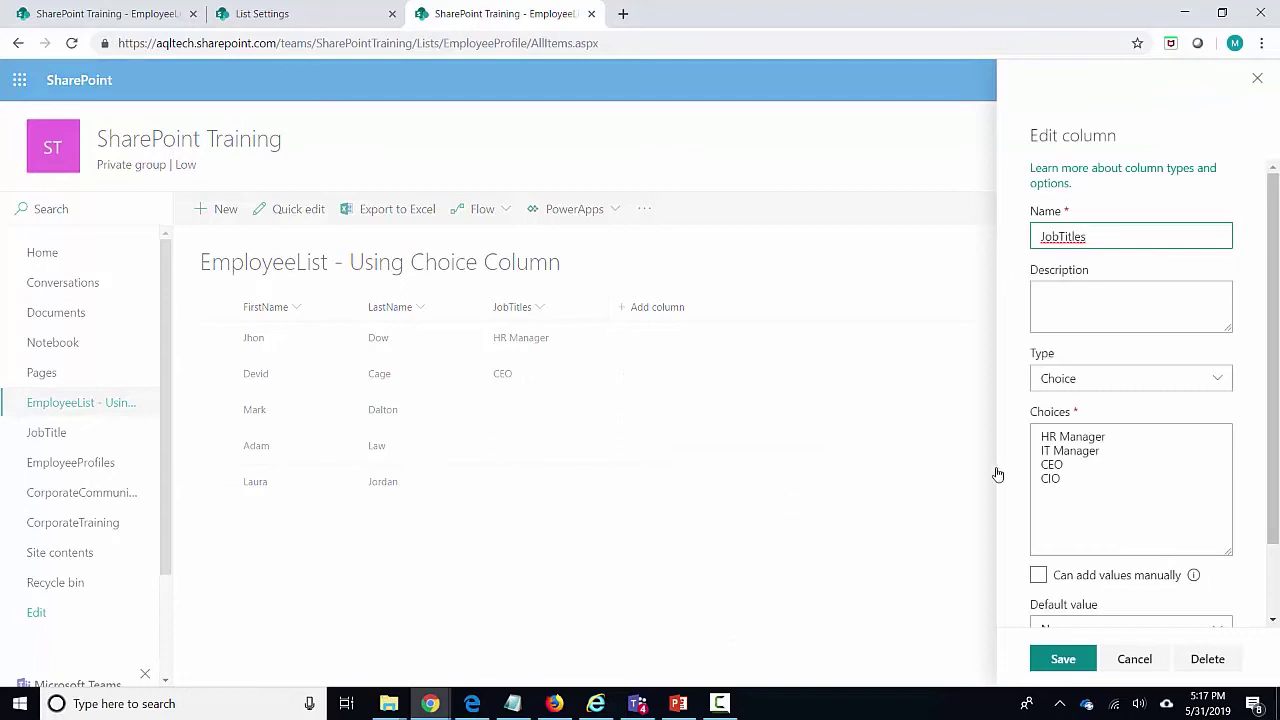
left_click(1091, 481)
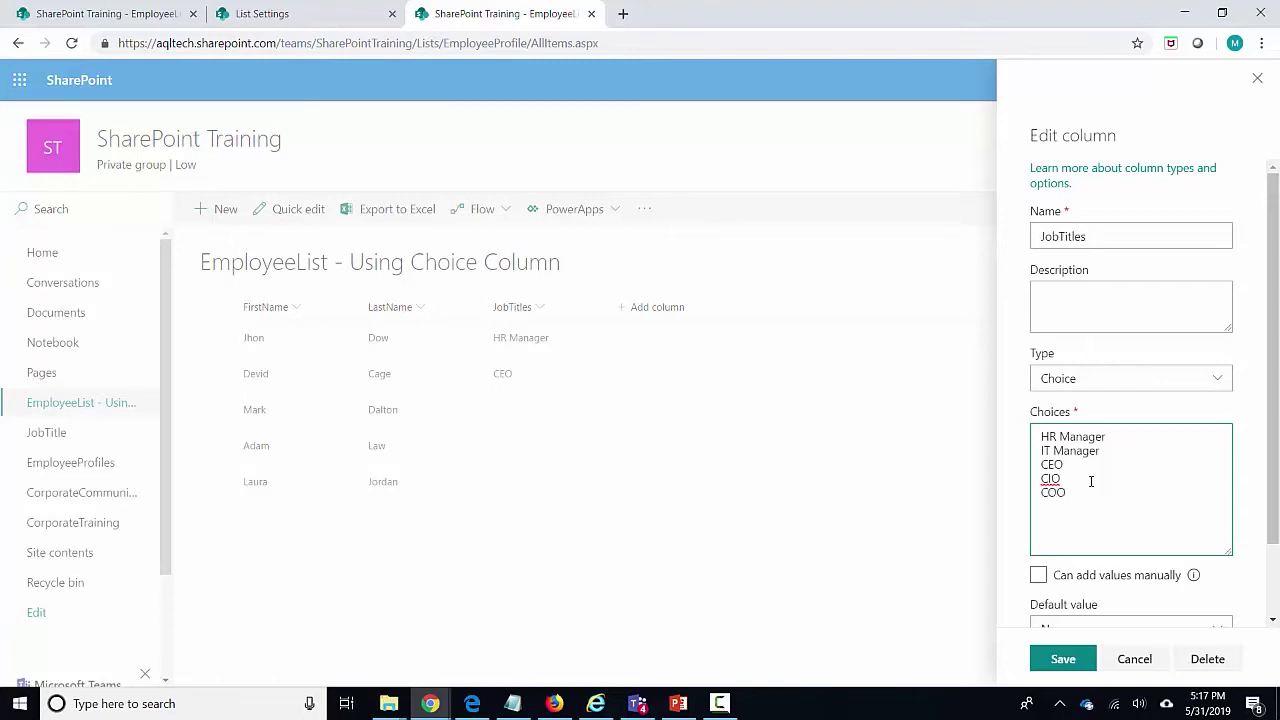
left_click(1062, 659)
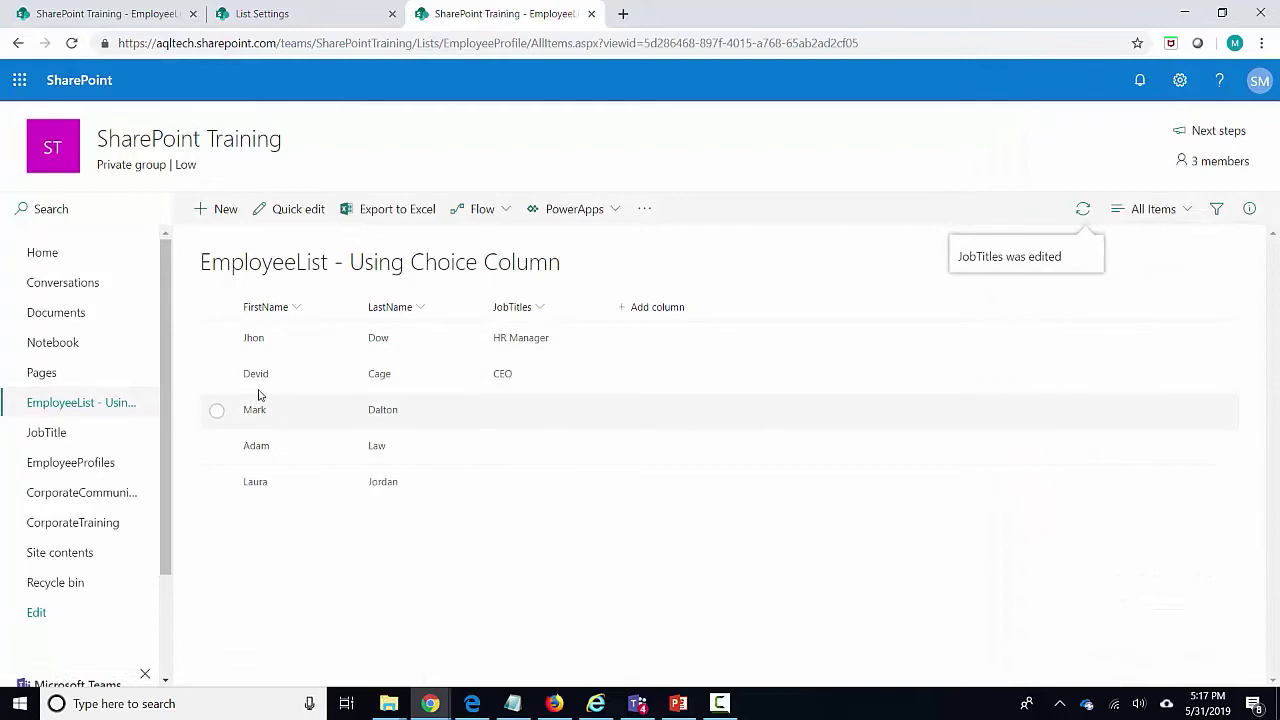
- Set JobTitles to COO for the third employee in the list through the item's details, then close the details
left_click(217, 411)
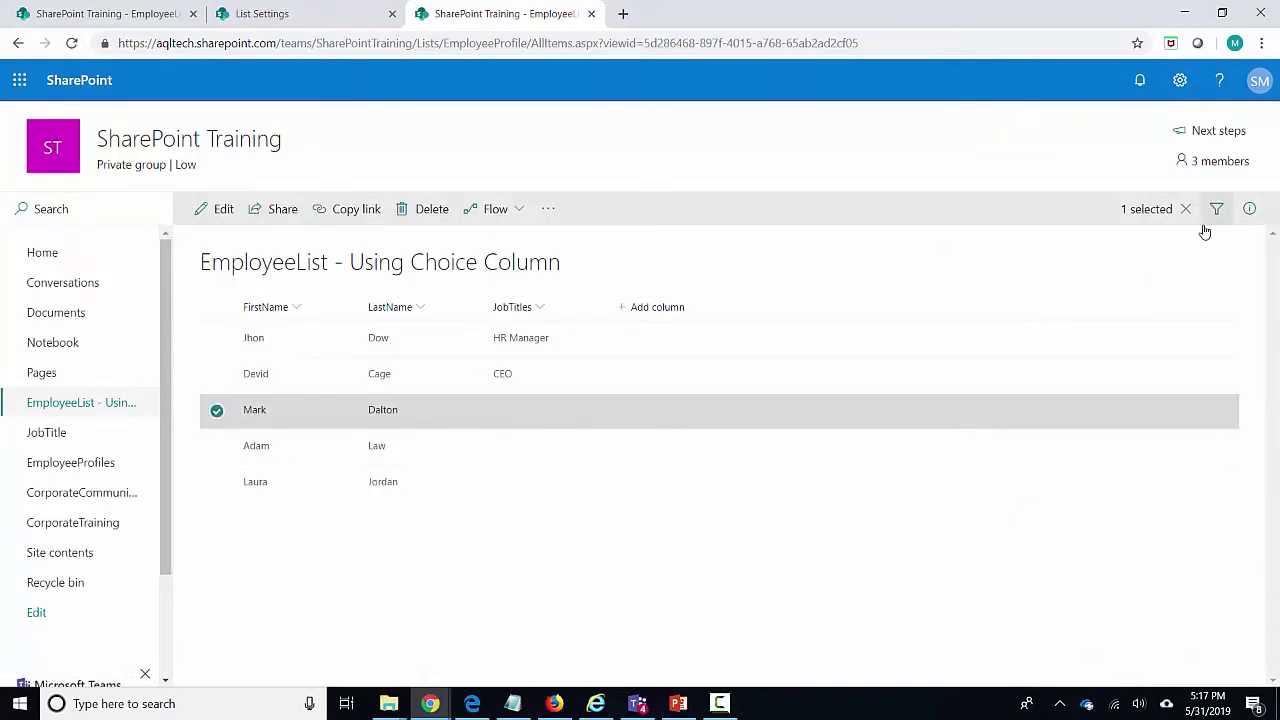
left_click(1250, 211)
scroll(891, 515, "down", 3)
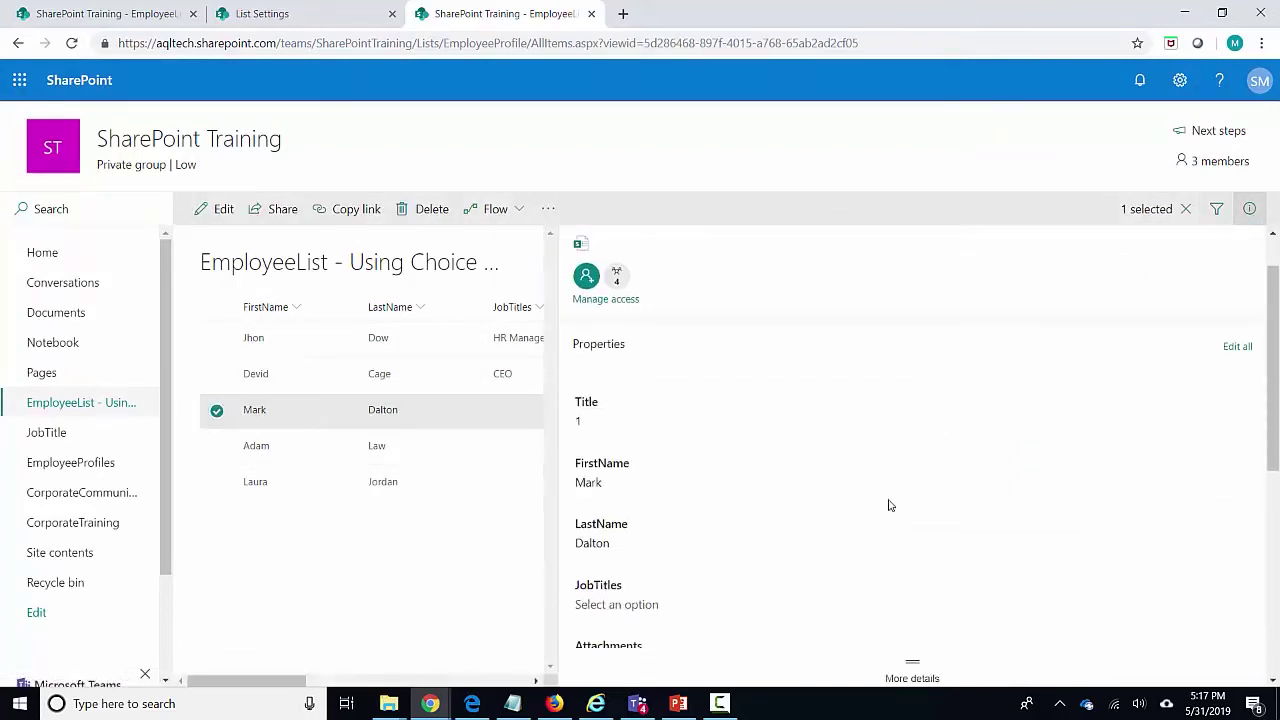
left_click(628, 499)
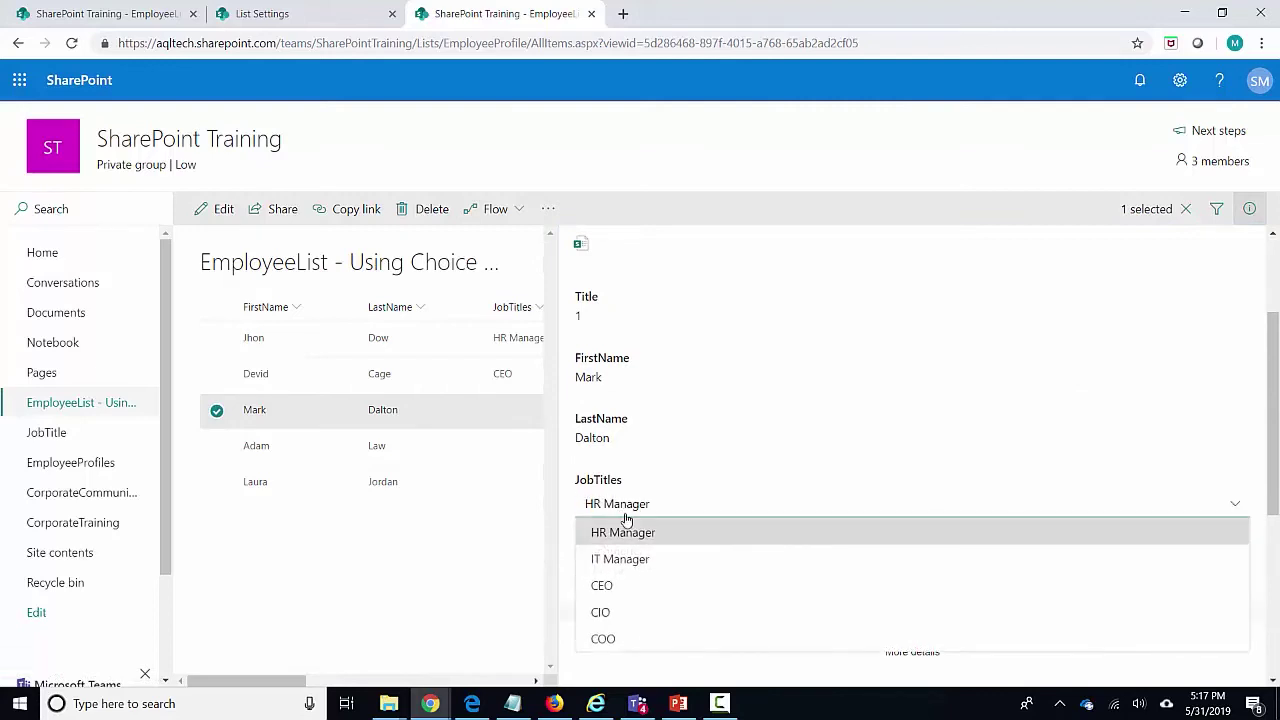
left_click(604, 639)
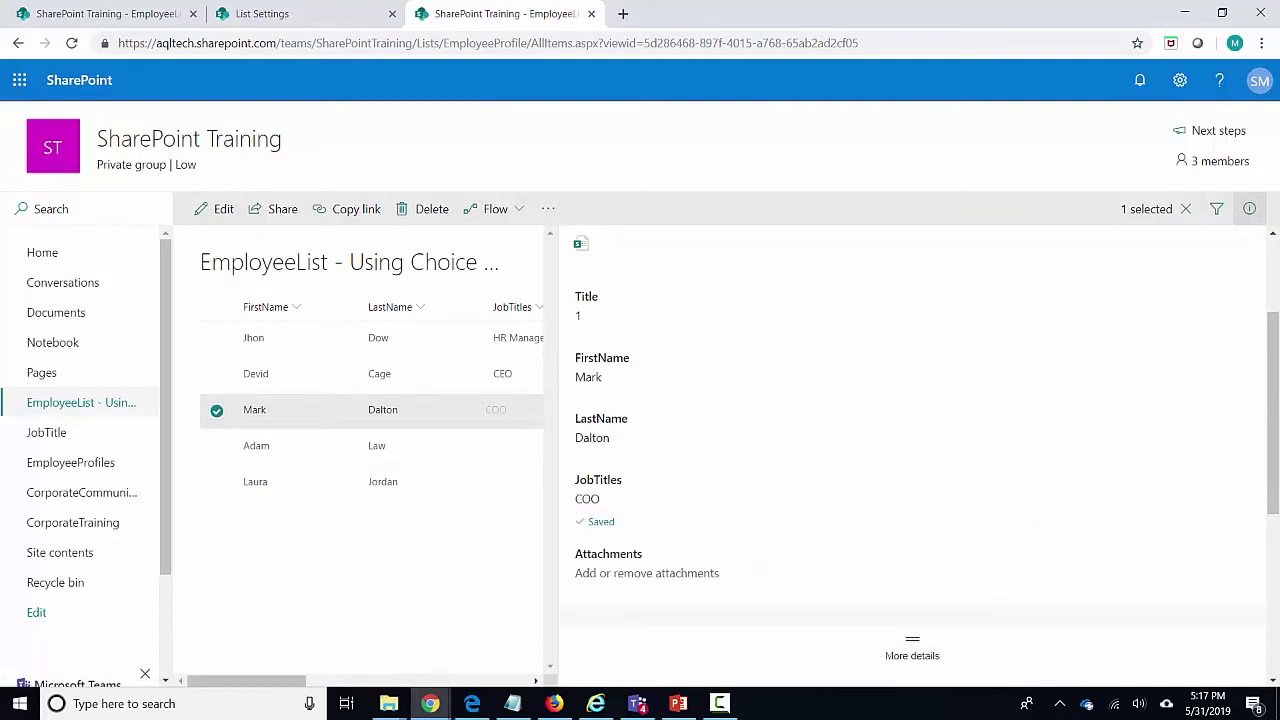
left_click(1248, 210)
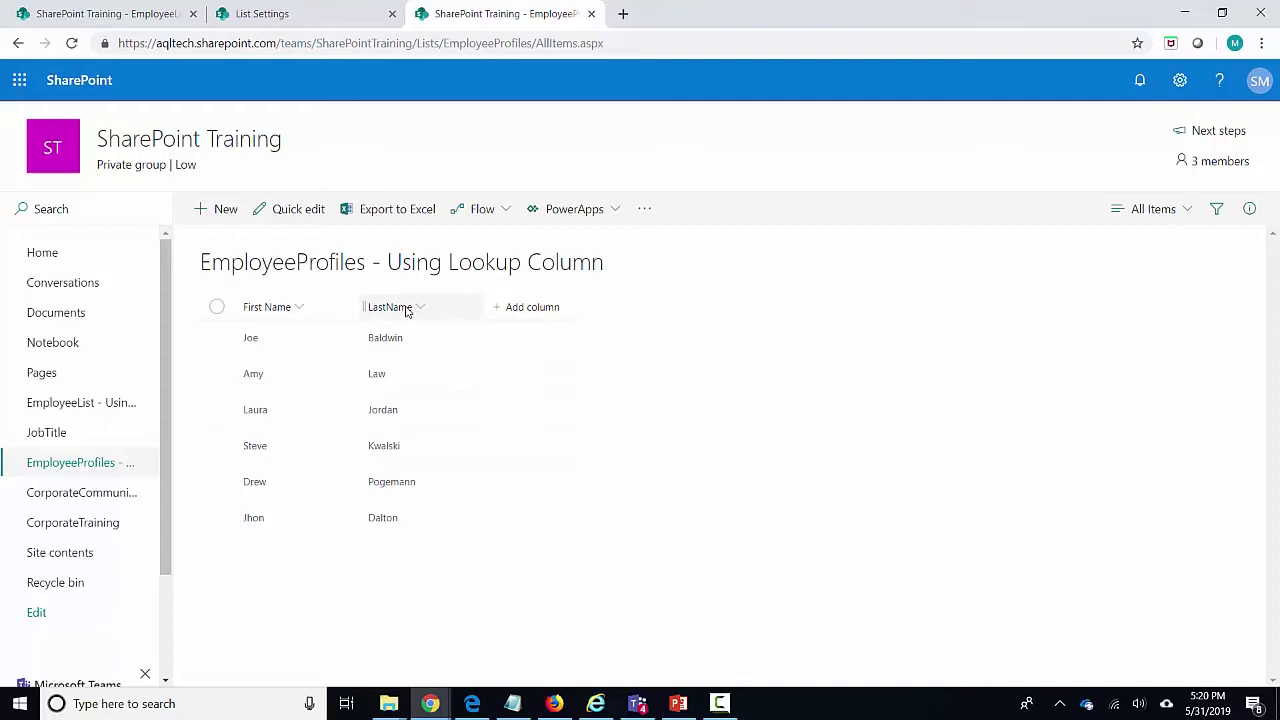
- Review the titles stored in the JobTitle list and return to the EmployeeProfiles list
left_click(40, 438)
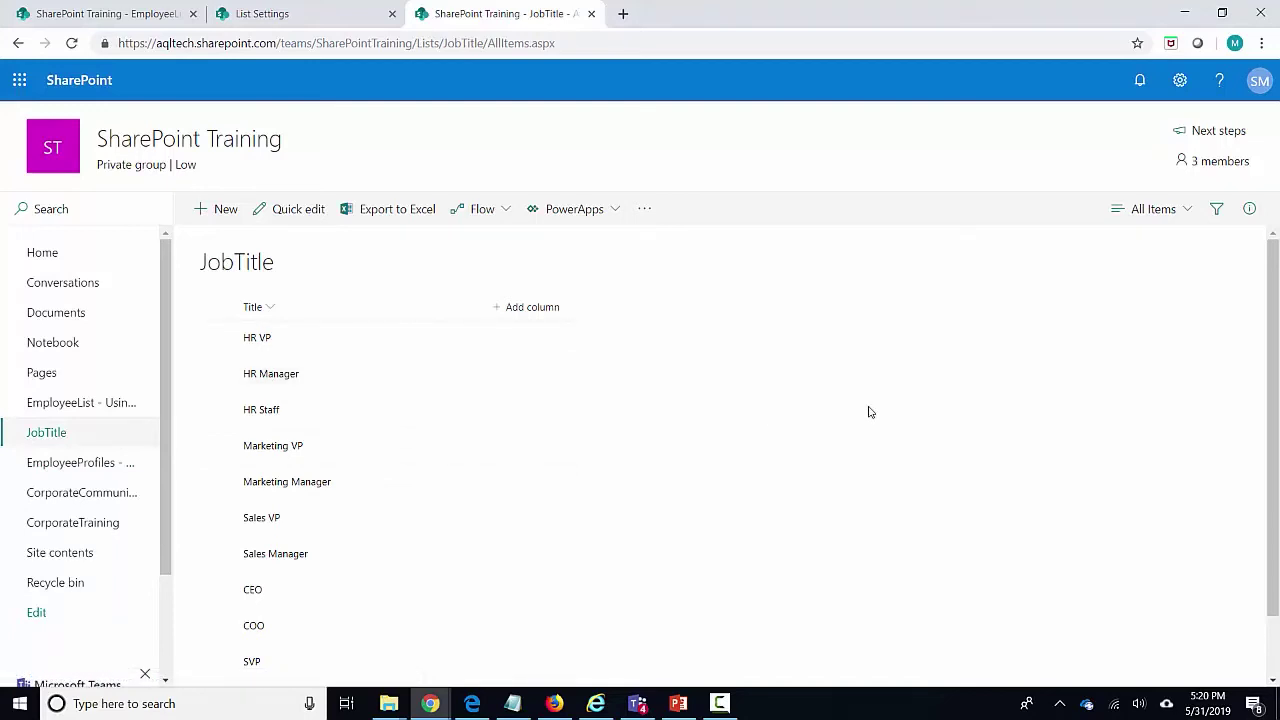
scroll(869, 412, "down", 1)
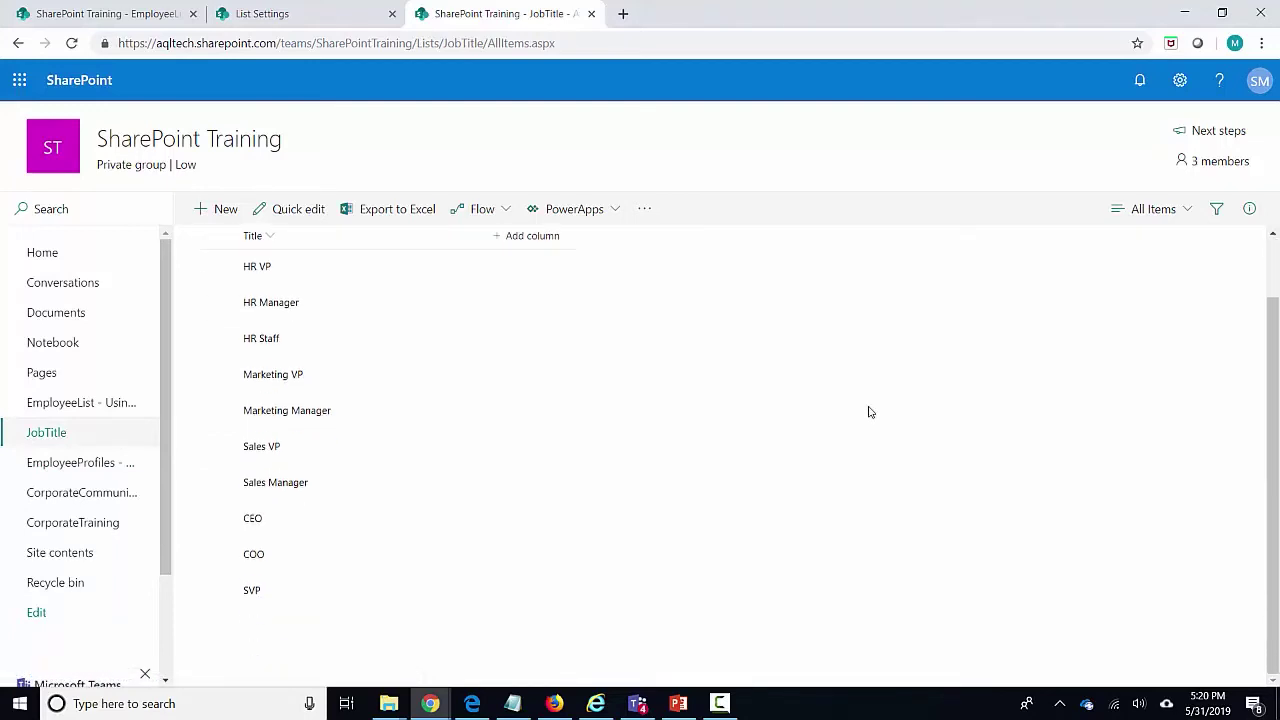
left_click(94, 464)
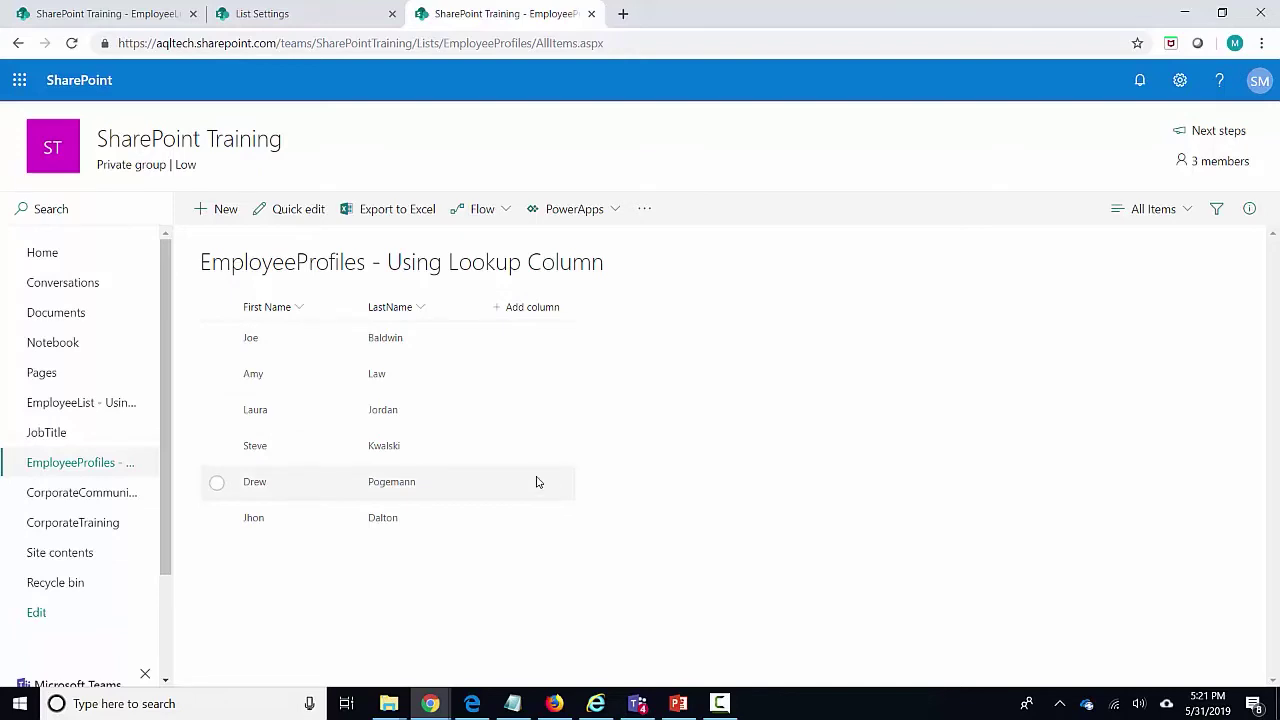
- Start a new column of type Lookup in the EmployeeProfiles list and name it JobTitles
left_click(529, 305)
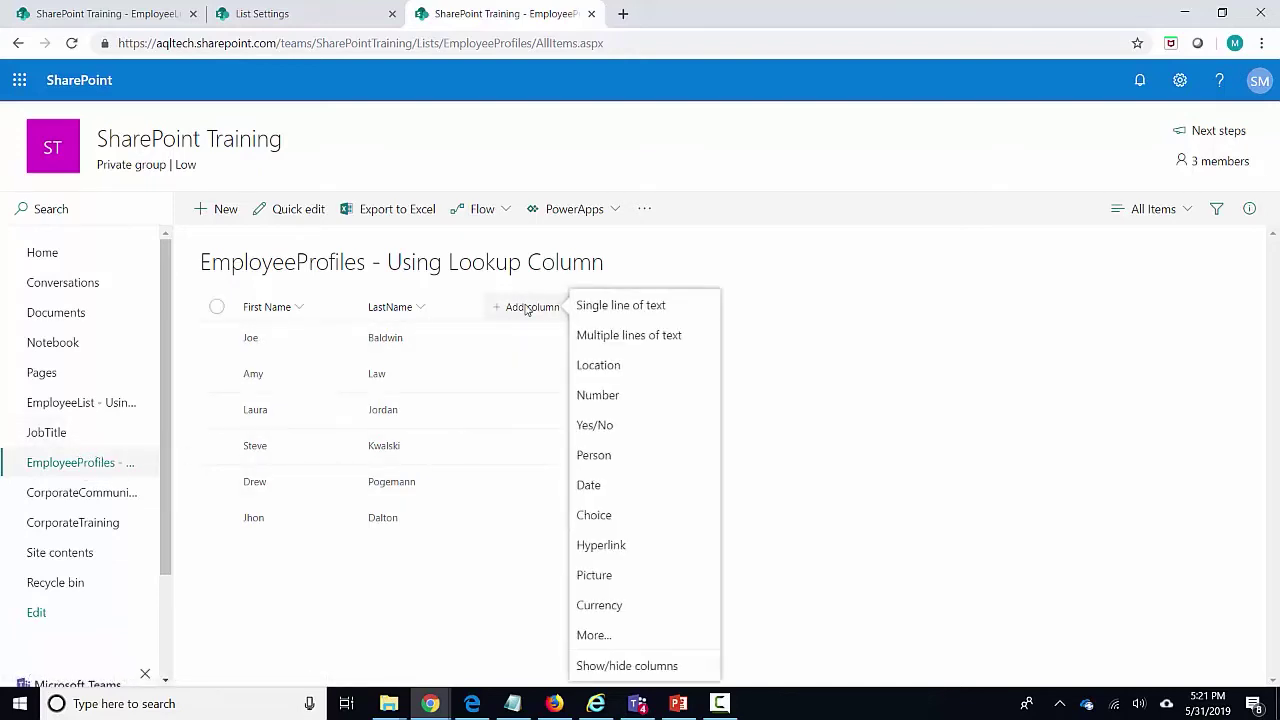
left_click(595, 640)
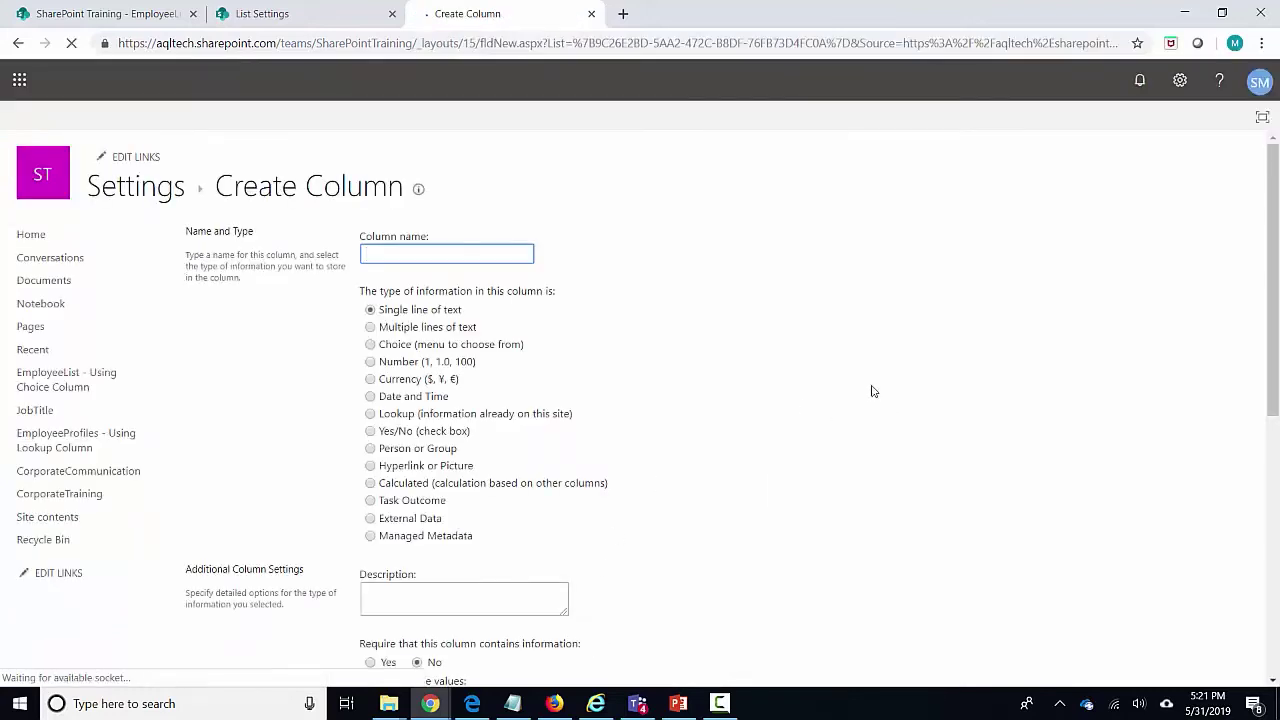
left_click(369, 414)
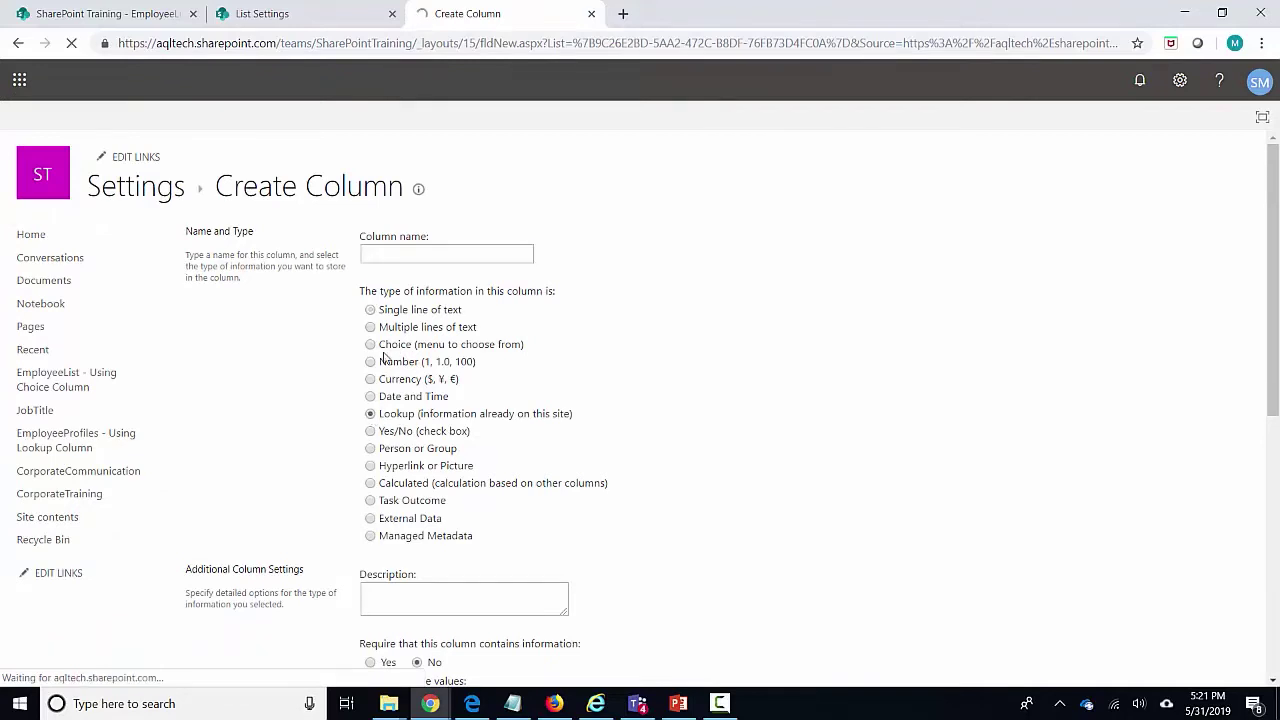
left_click(414, 257)
type("Lookup Column")
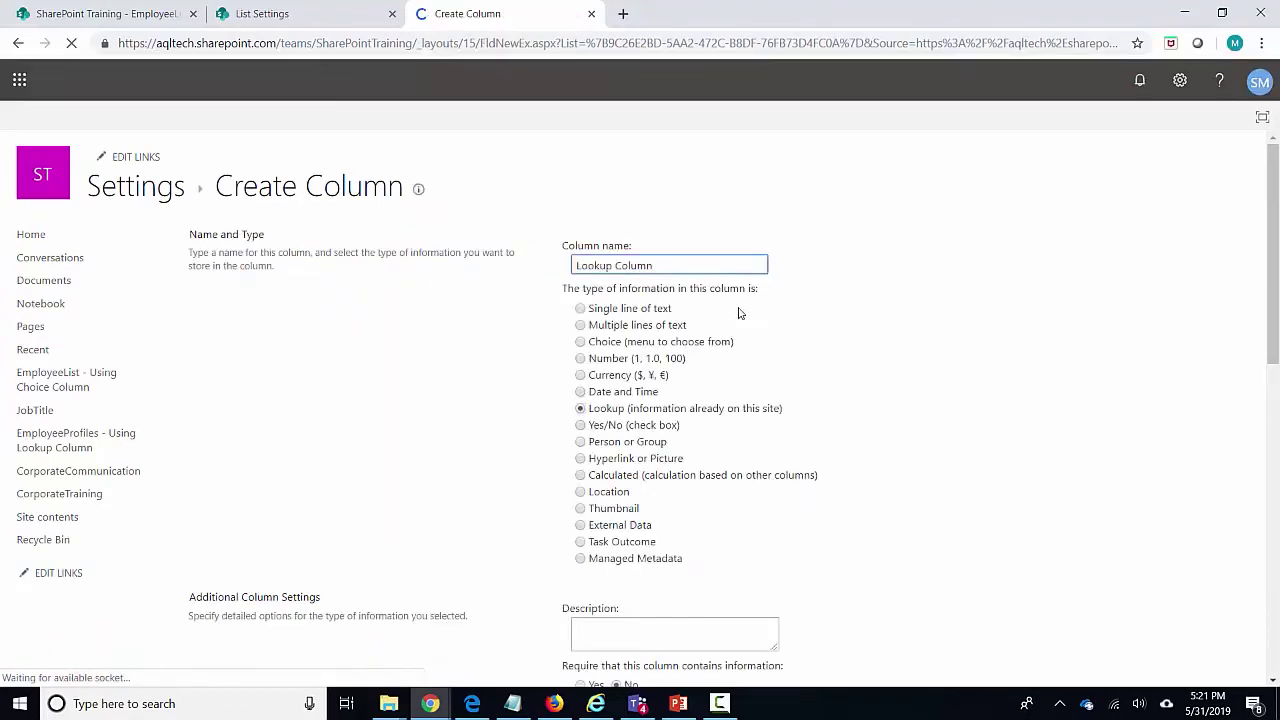
key("ctrl+a")
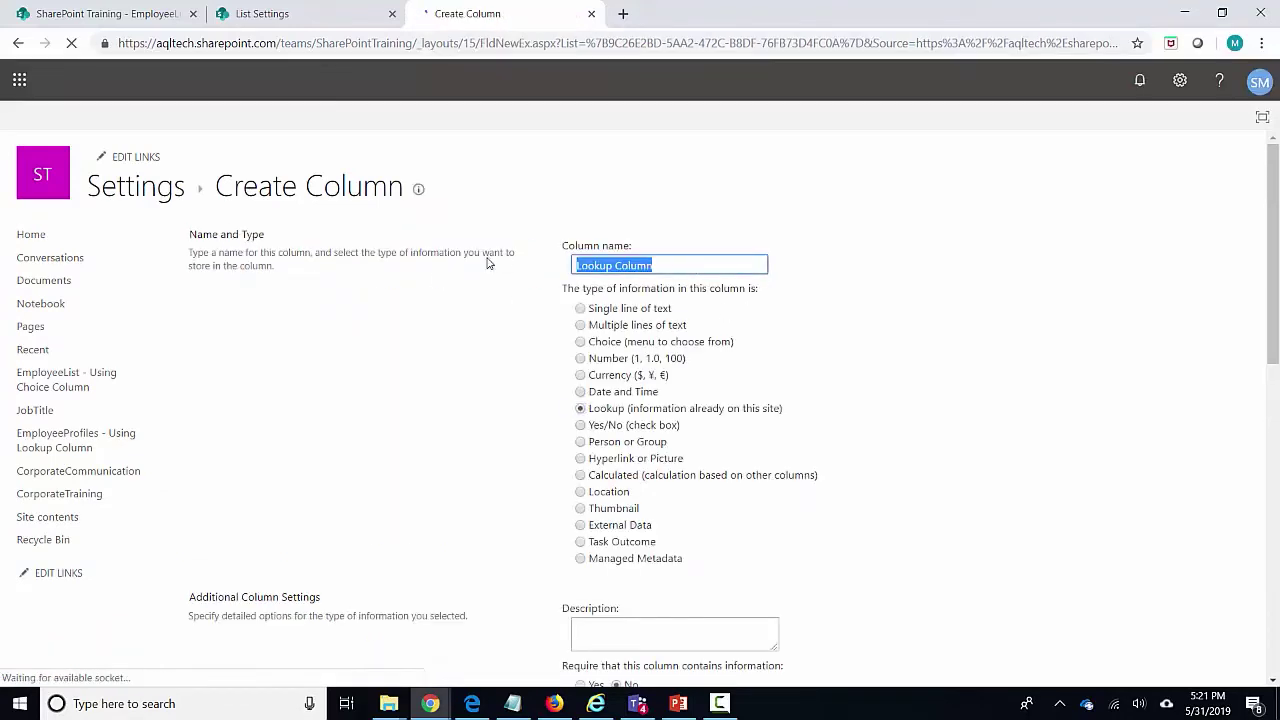
type("Job title")
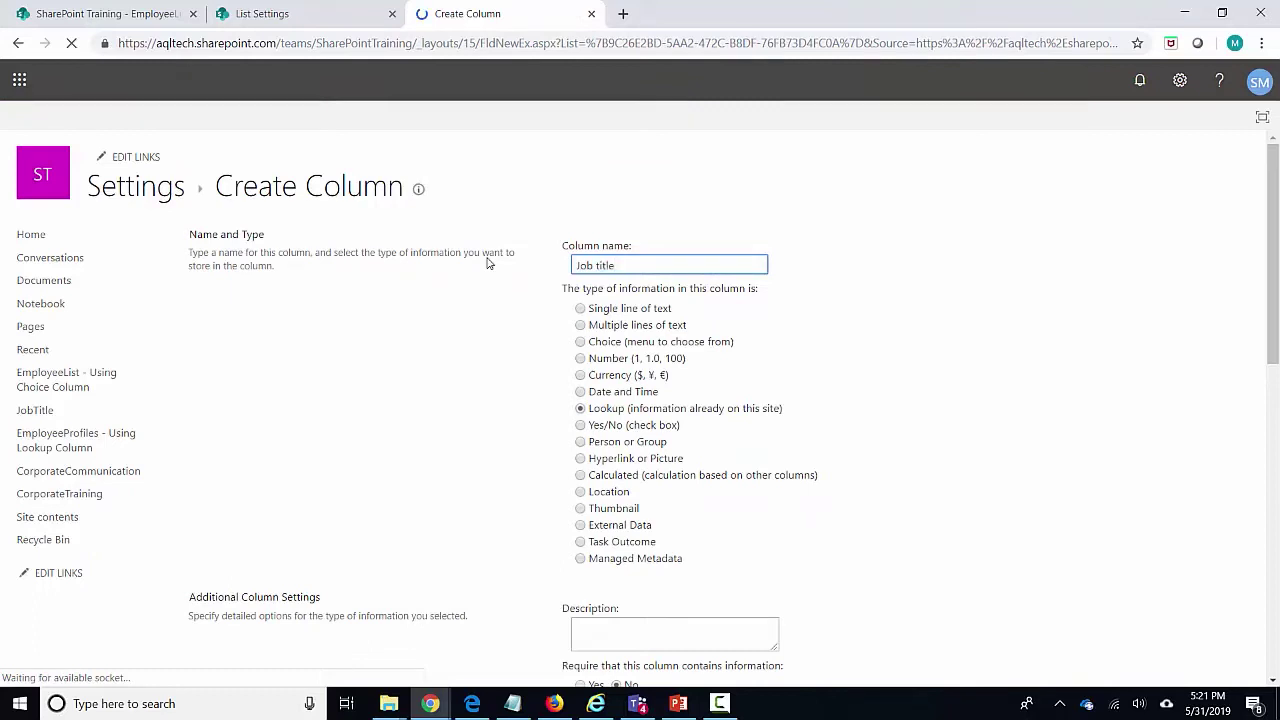
key("BackSpace")
key("BackSpace")
type("T")
- Set the lookup column to get its information from the JobTitle list, using the Title column
scroll(1107, 400, "down", 5)
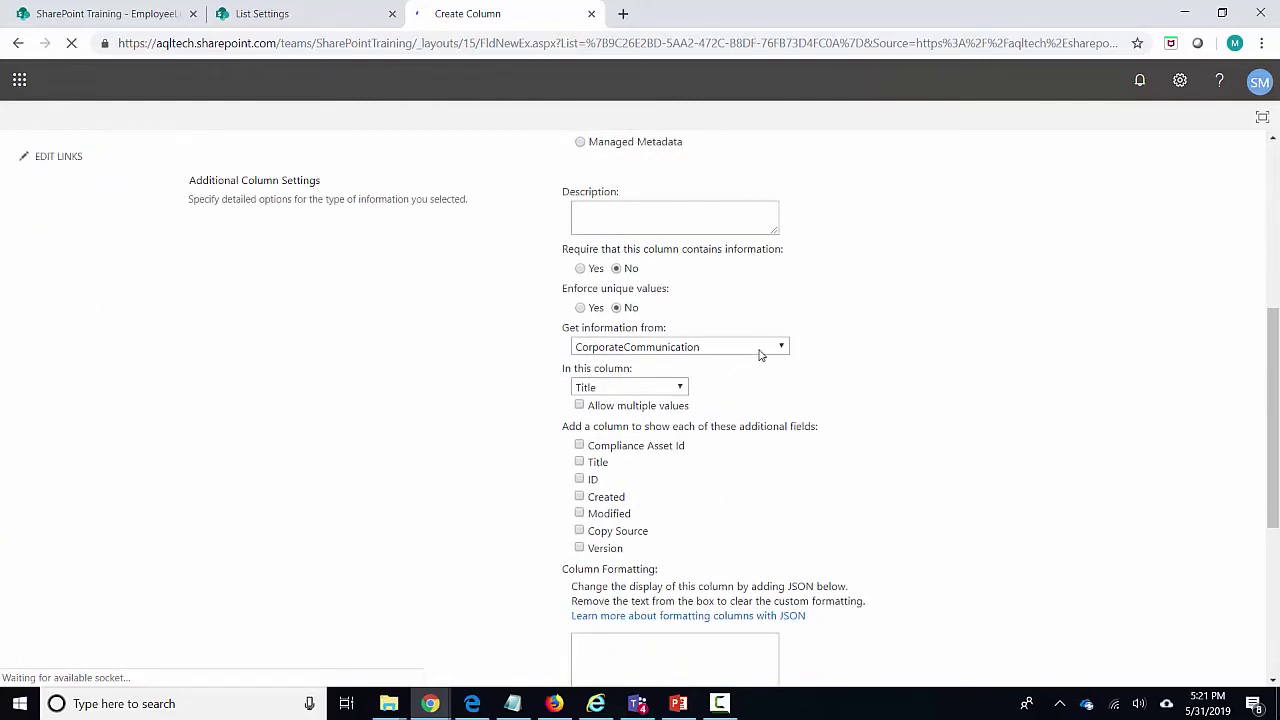
left_click(760, 350)
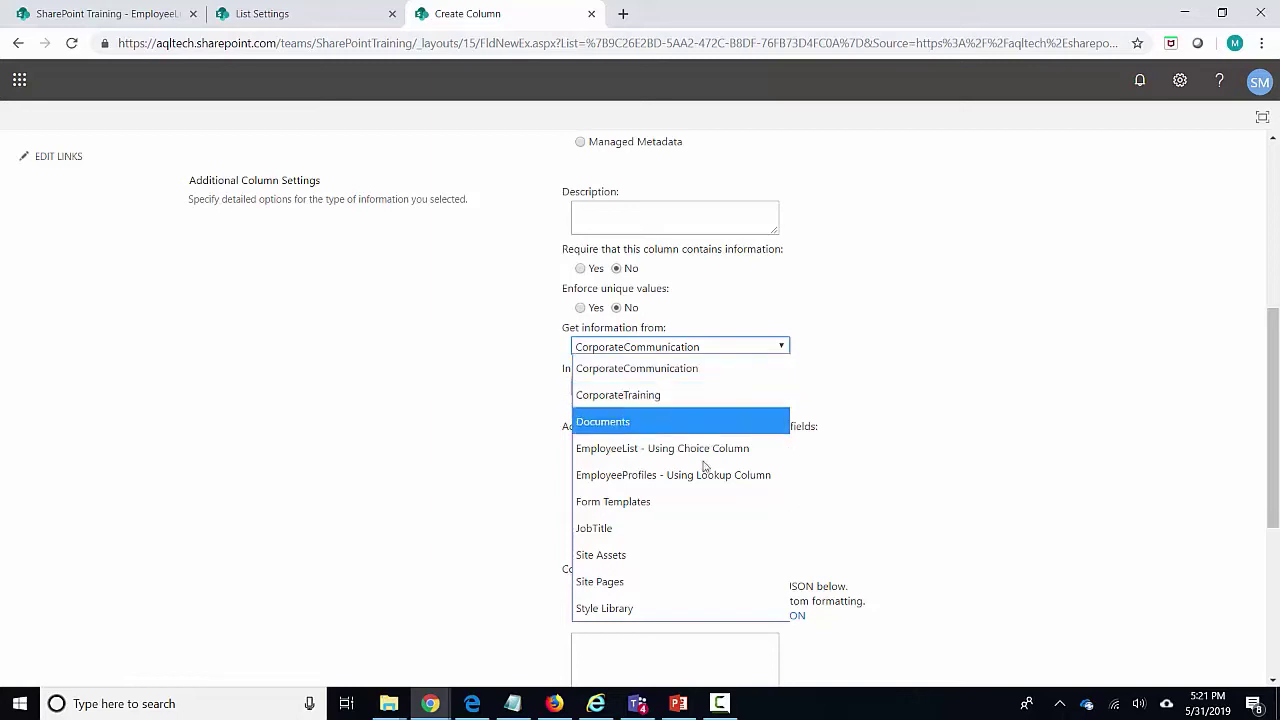
left_click(684, 533)
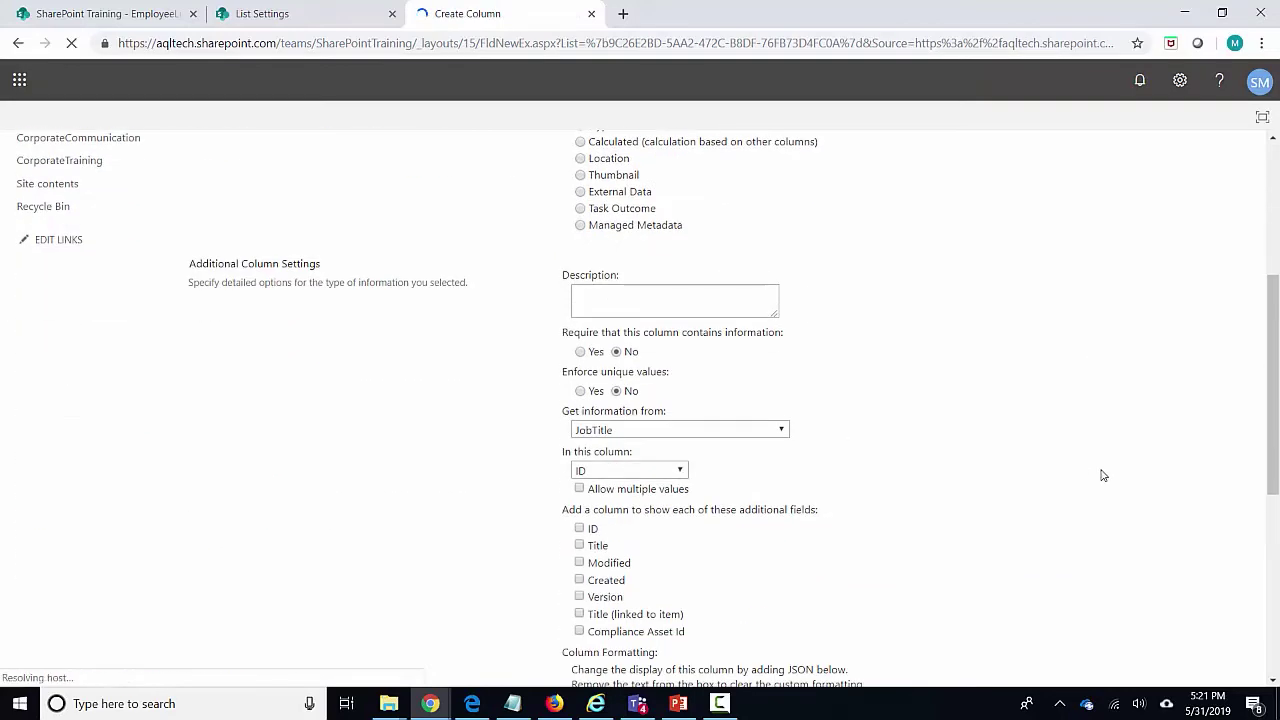
left_click(648, 472)
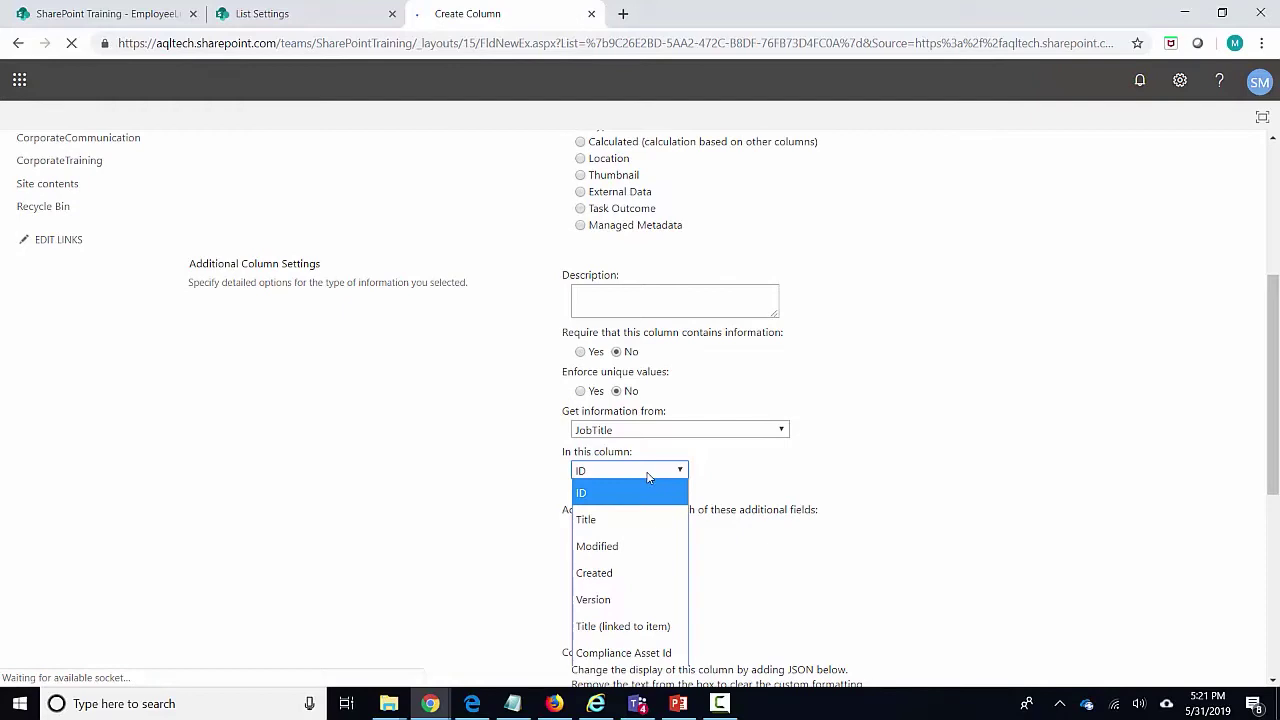
left_click(627, 520)
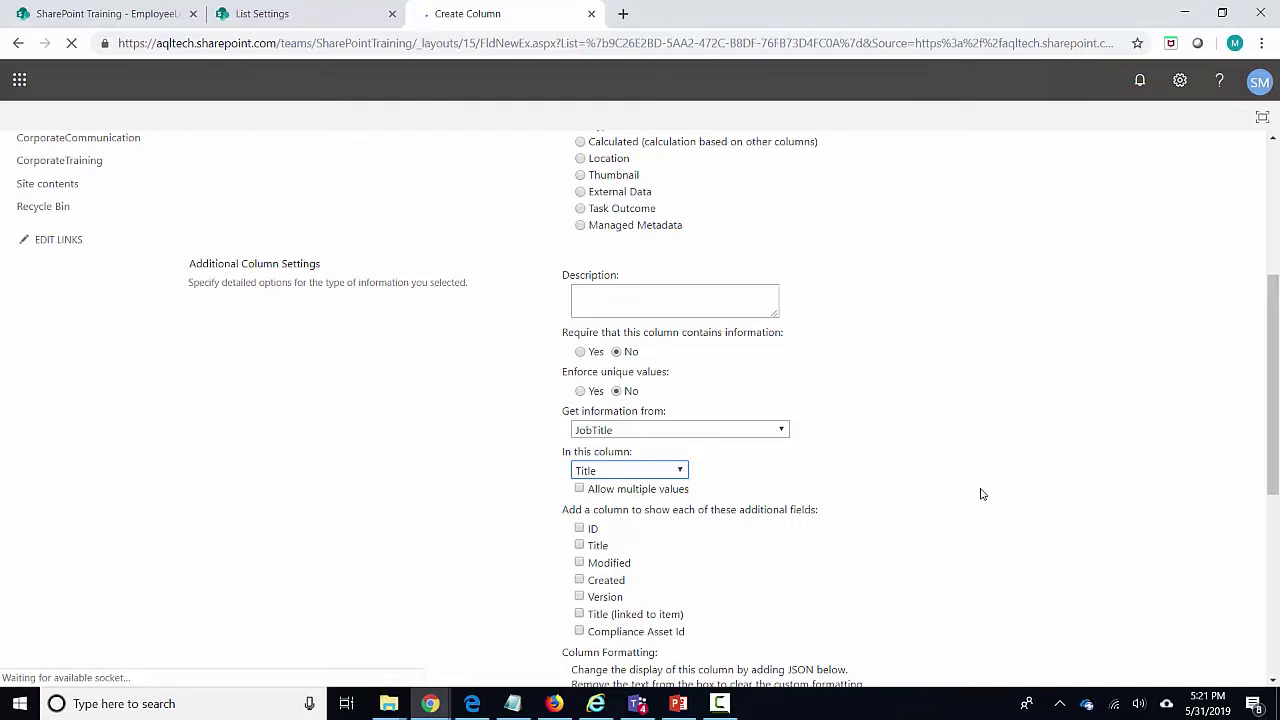
- Enforce relationship behavior with Restrict delete, then create the lookup column and agree to index it
scroll(981, 494, "down", 3)
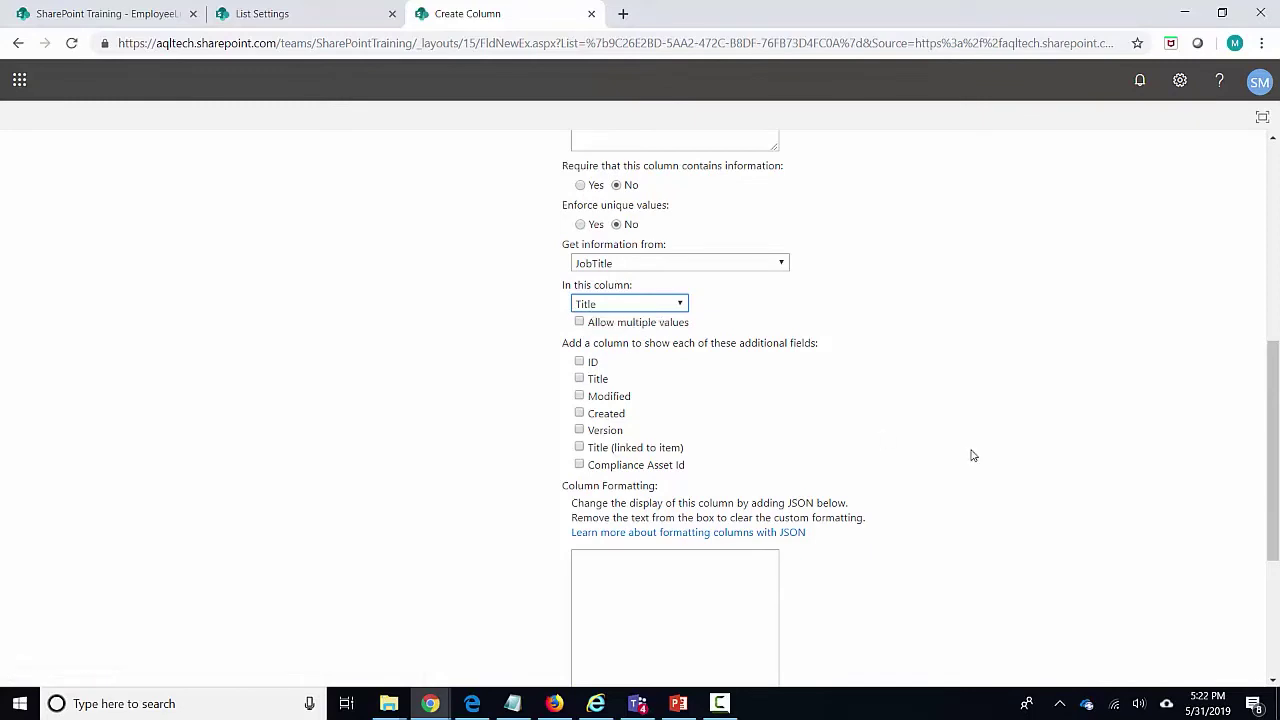
scroll(970, 455, "down", 3)
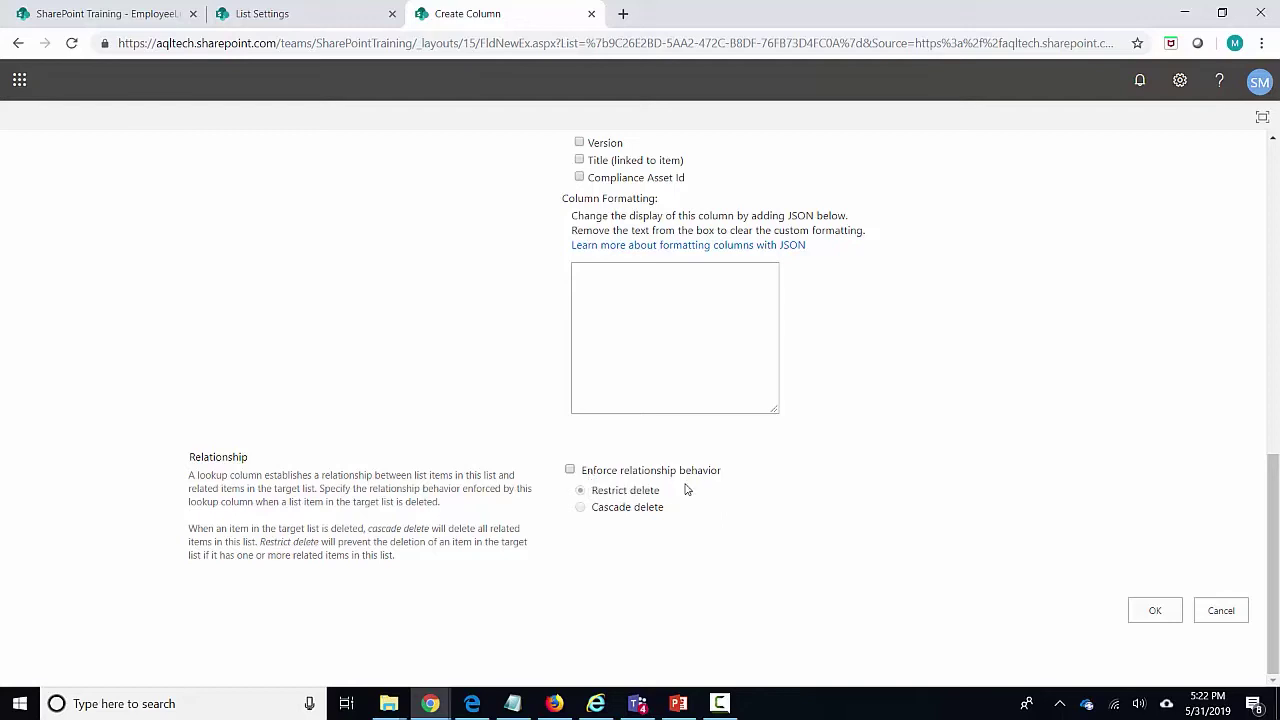
left_click(570, 470)
left_click(1150, 610)
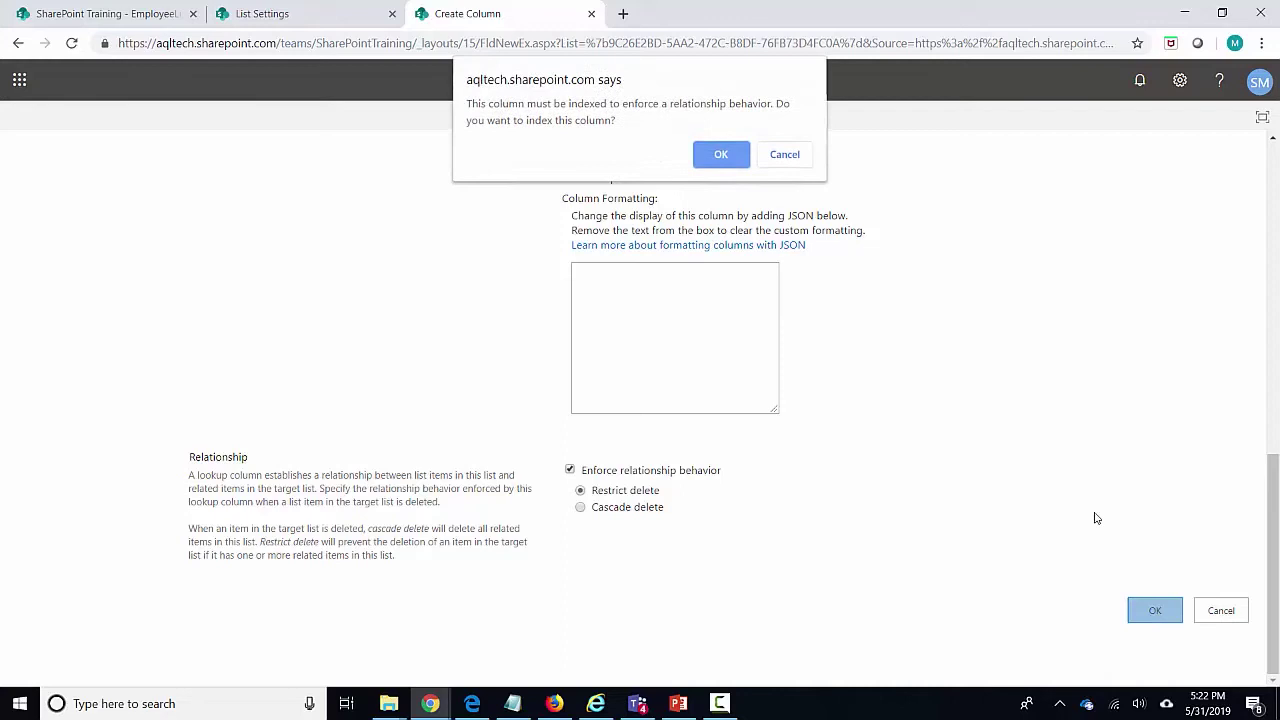
left_click(726, 159)
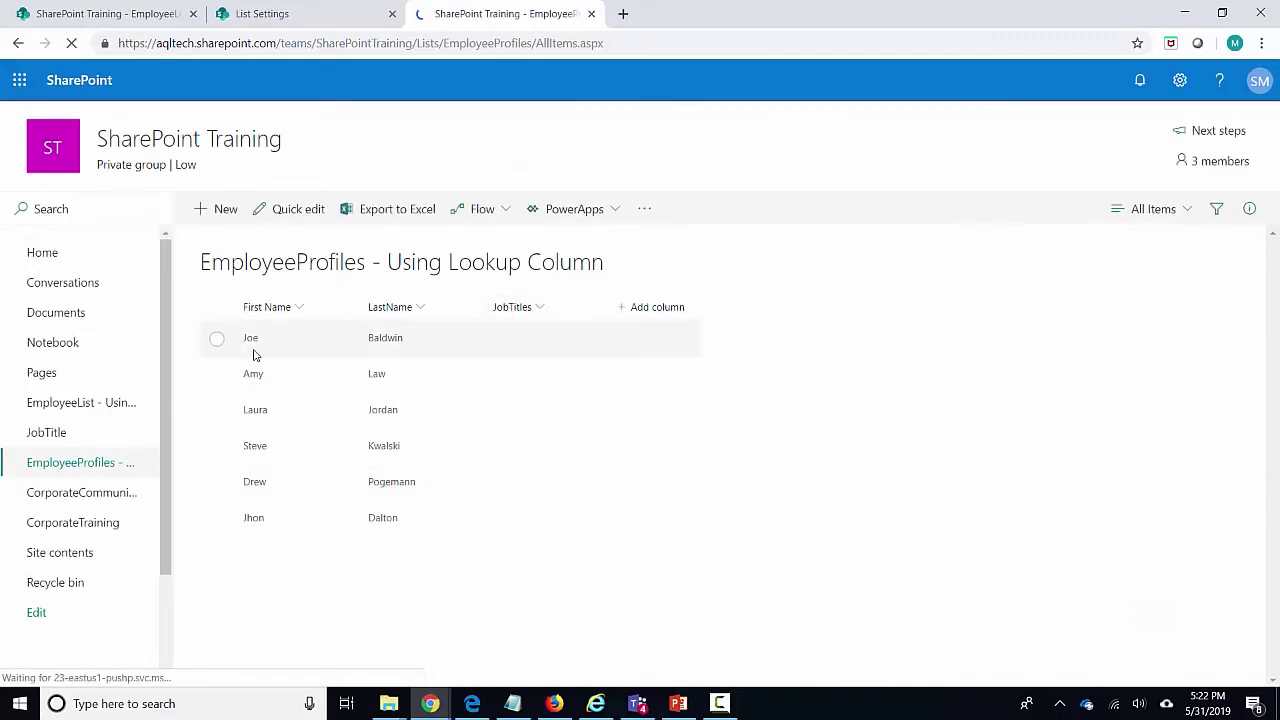
- Set JobTitles to CEO for the first employee in the EmployeeProfiles list through the item's details
left_click(217, 340)
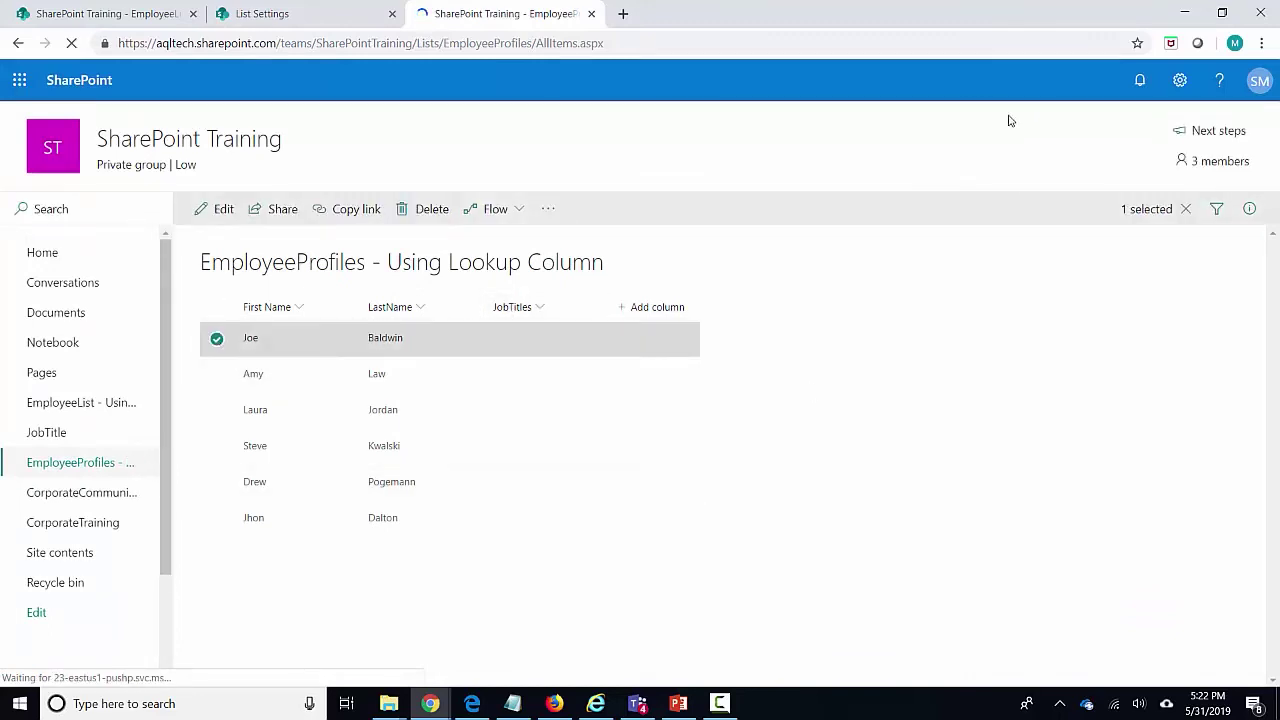
left_click(1249, 208)
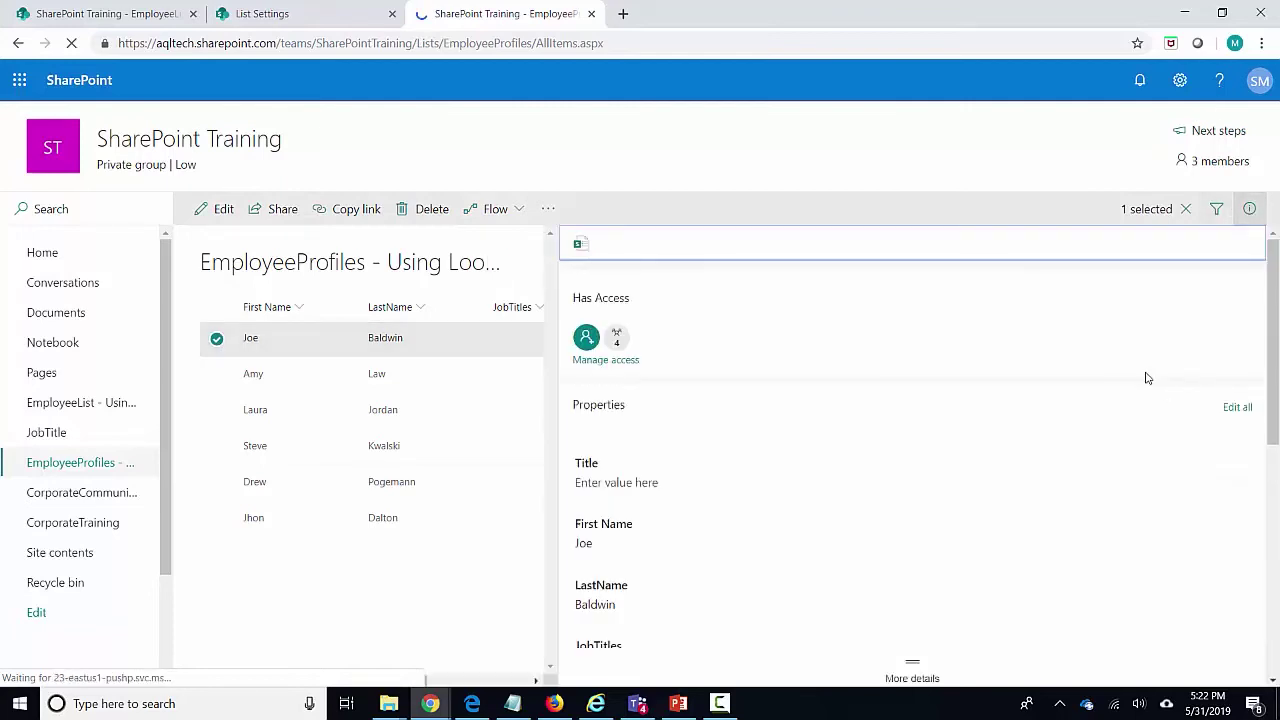
scroll(1130, 366, "down", 2)
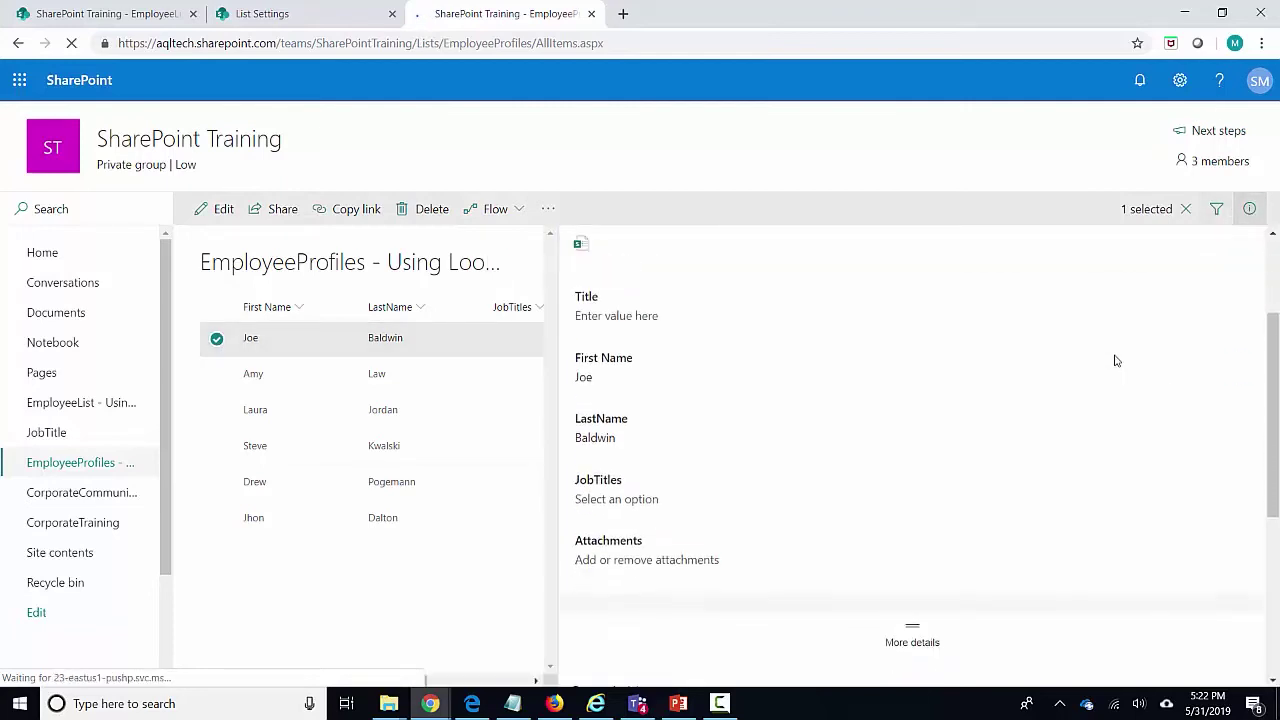
left_click(610, 501)
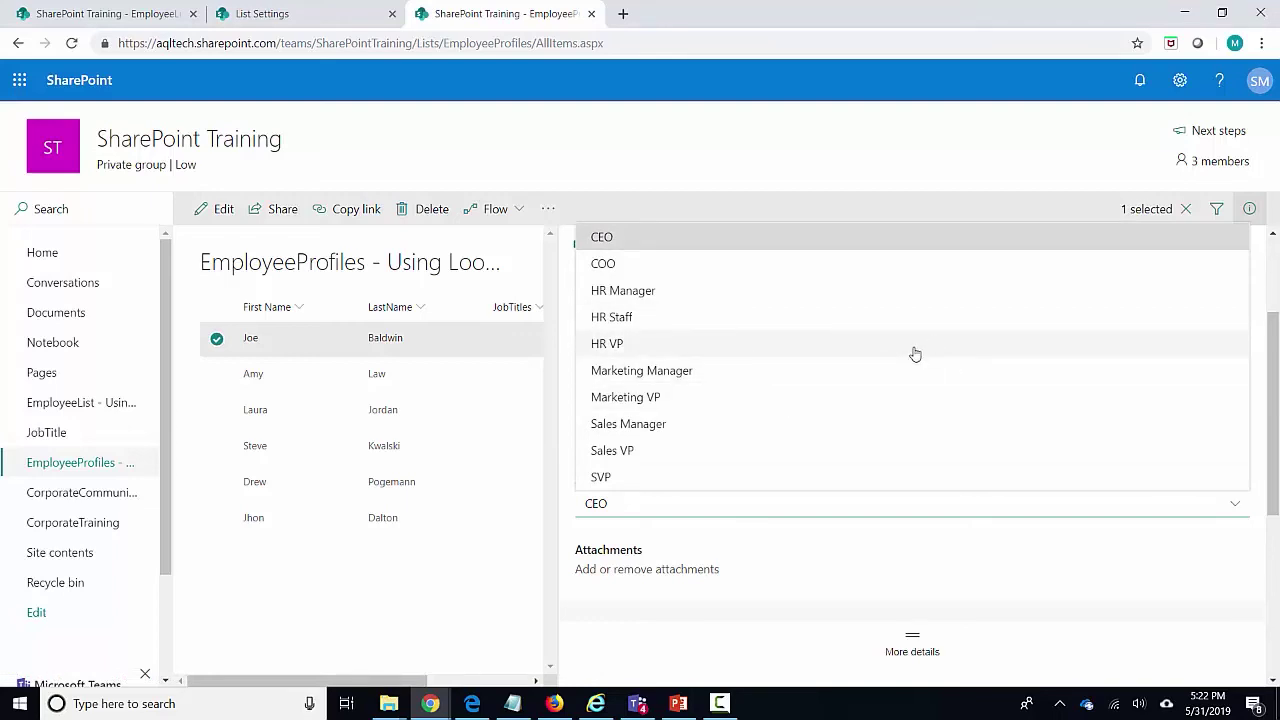
left_click(602, 237)
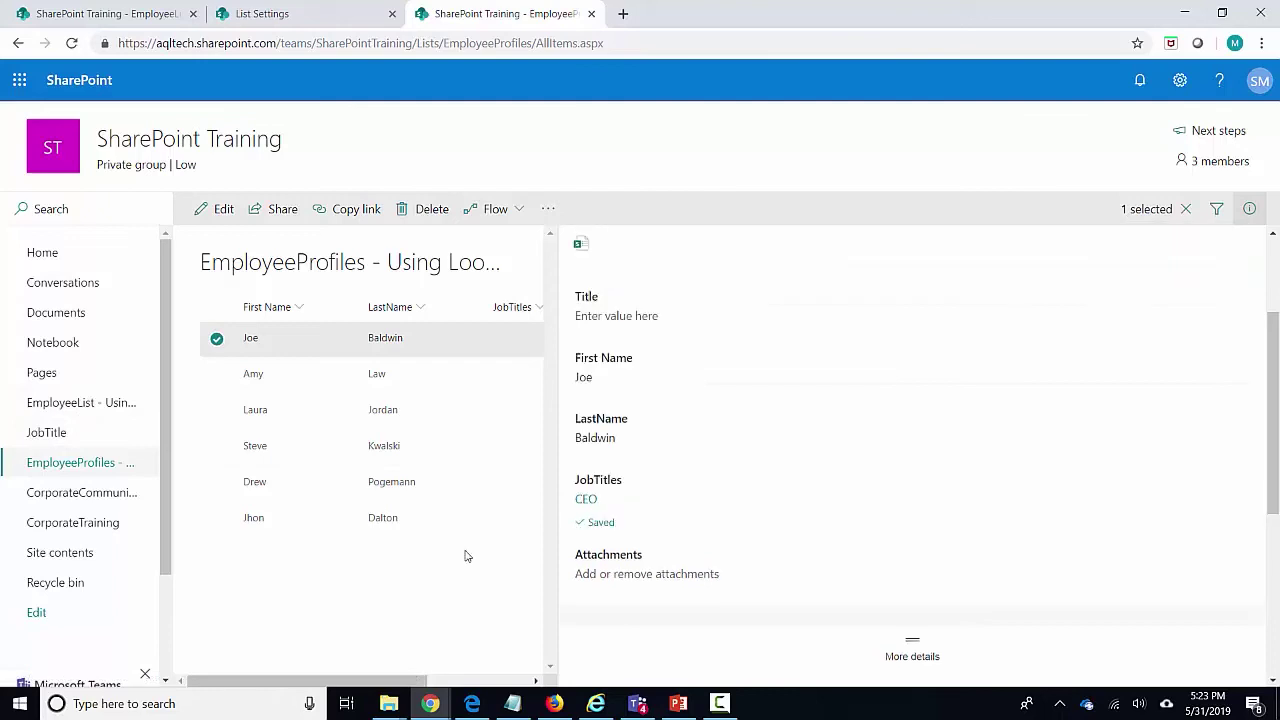
- Select only the second employee in the EmployeeProfiles list and set that item's JobTitles to CEO
left_click(217, 375)
left_click(216, 338)
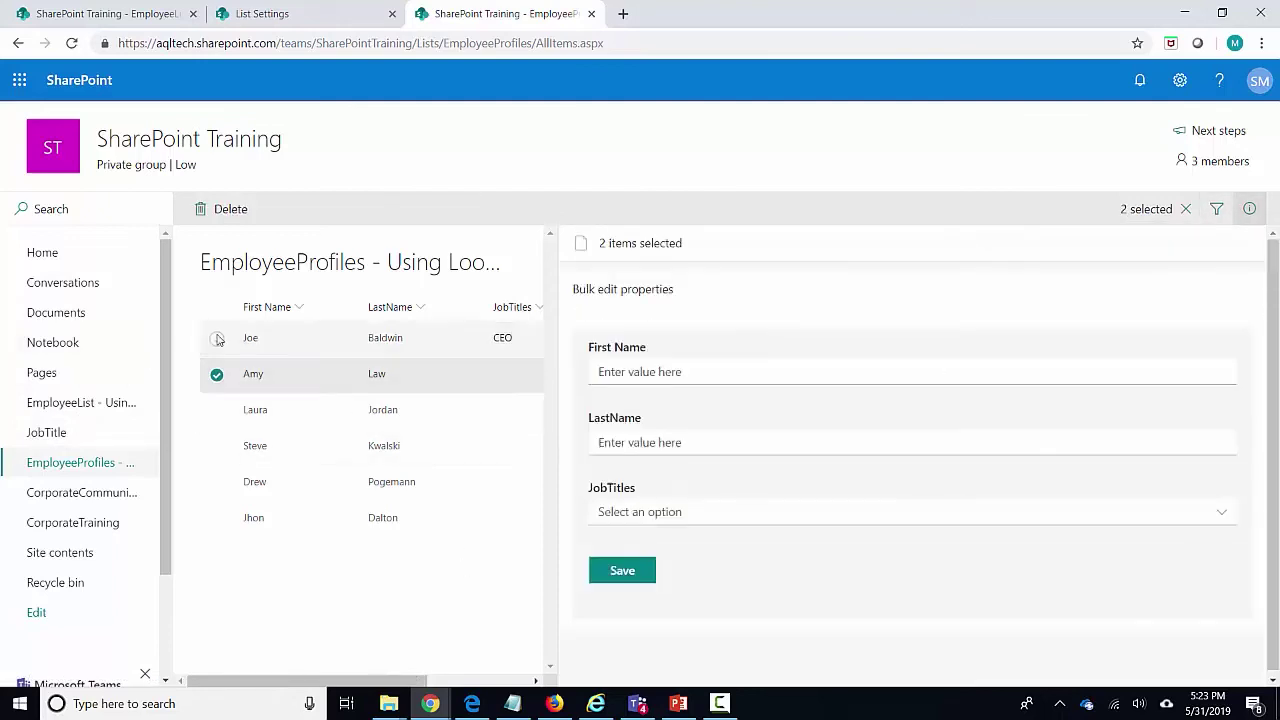
scroll(740, 541, "down", 5)
scroll(703, 437, "up", 3)
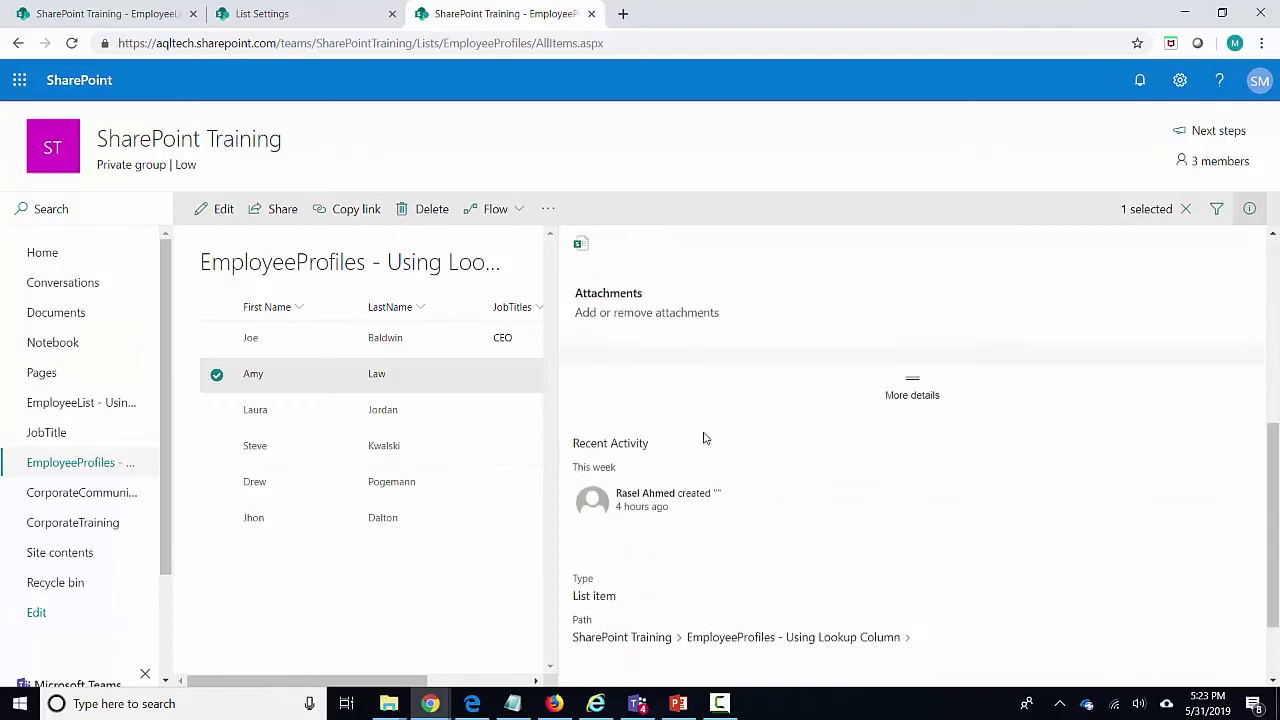
left_click(617, 416)
key("Return")
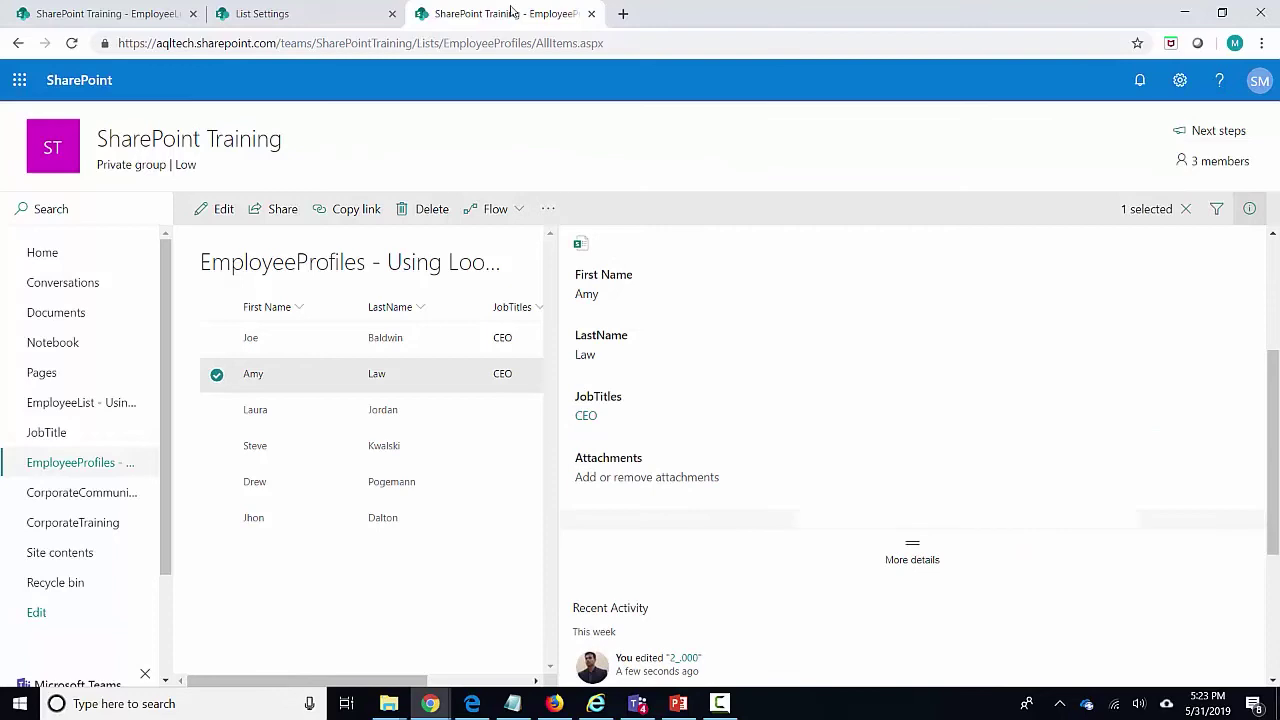
- Switch to the JobTitle list, hide its details, and add a new item titled IT Manager
scroll(688, 440, "up", 2)
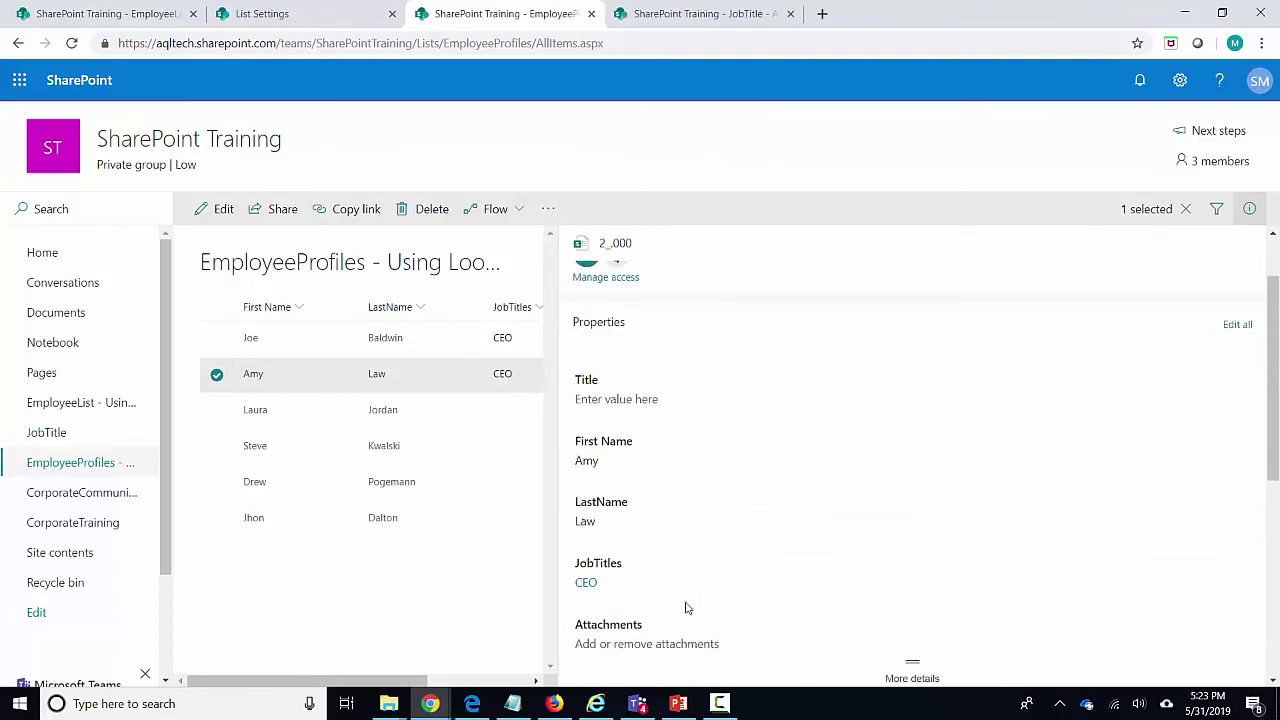
left_click(683, 14)
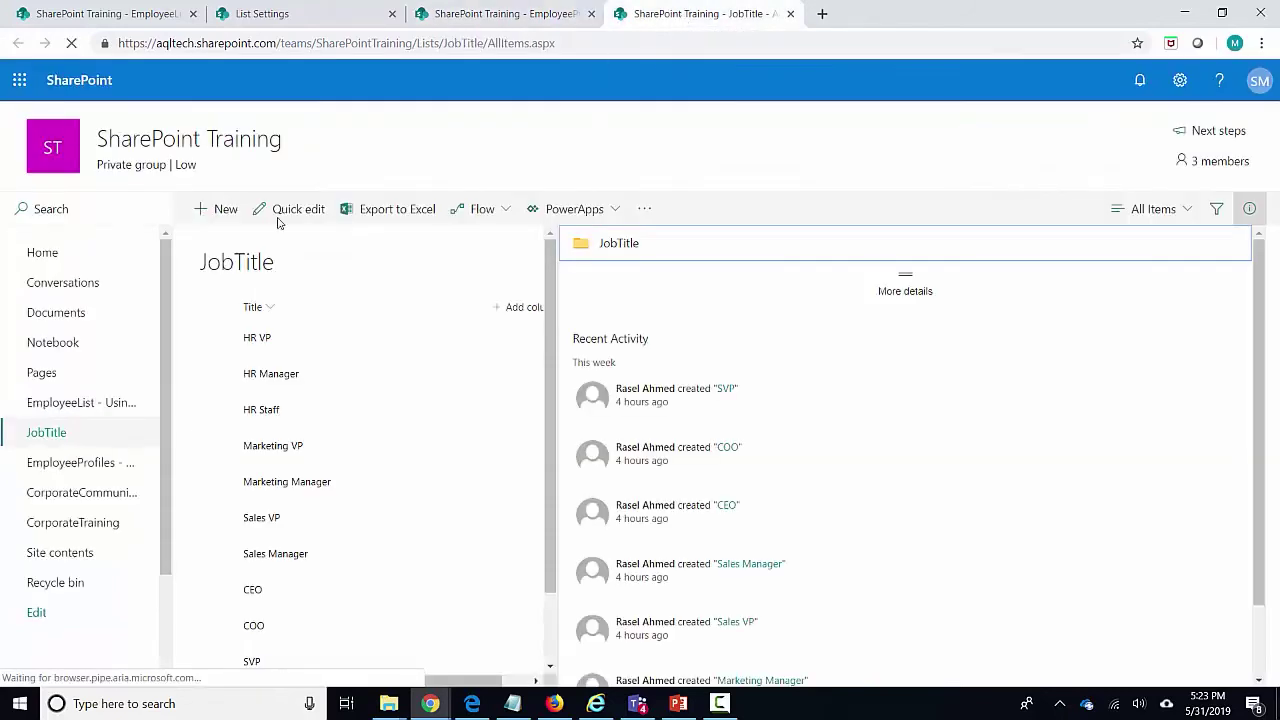
left_click(1249, 210)
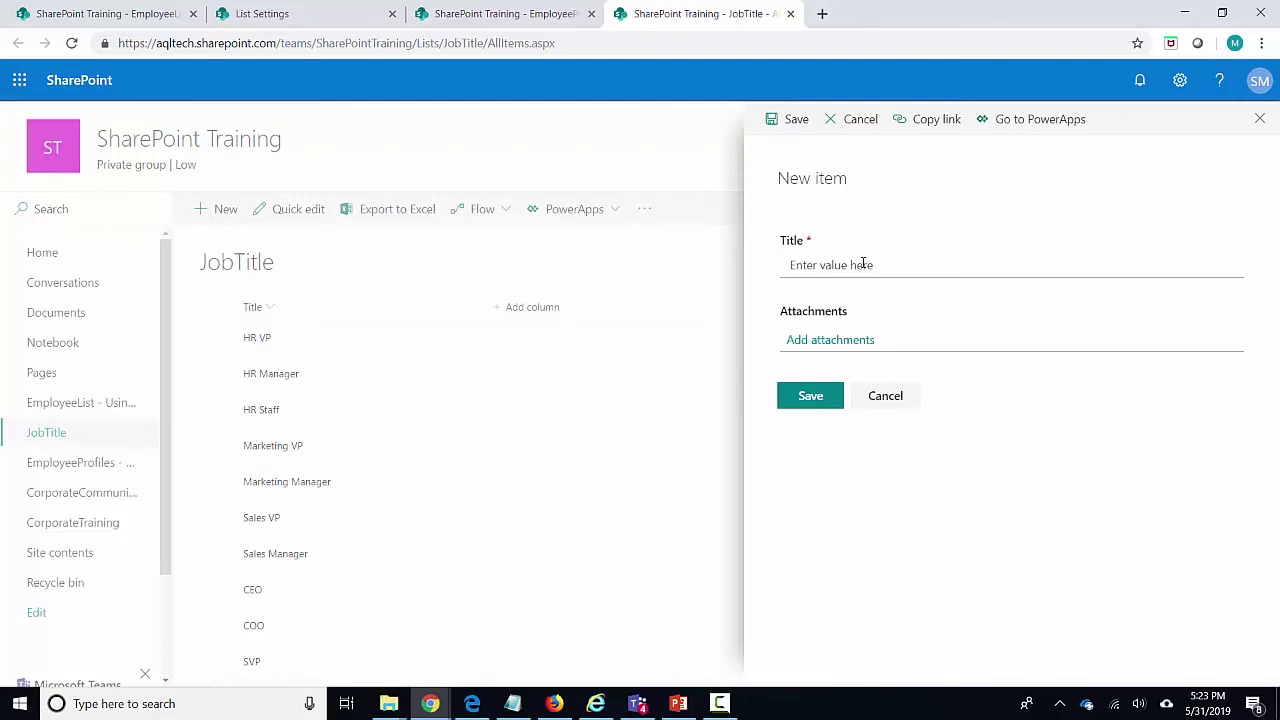
left_click(845, 263)
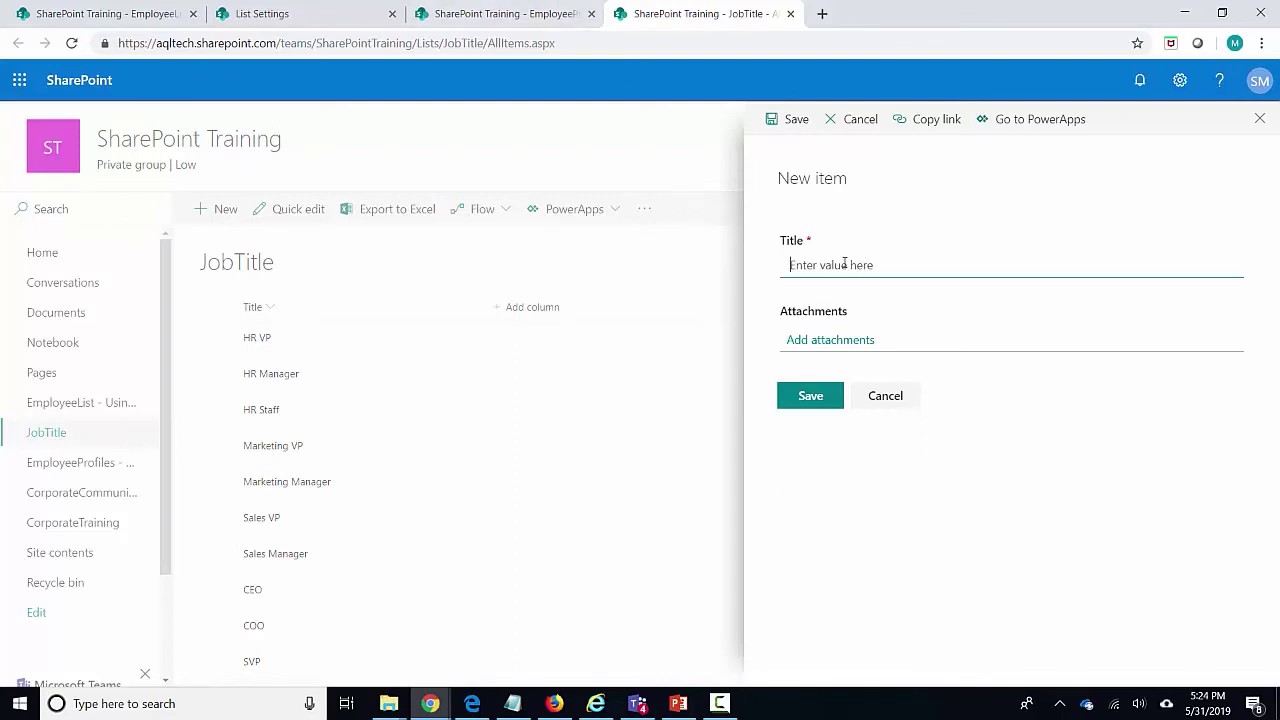
type("IT Manager")
left_click(820, 397)
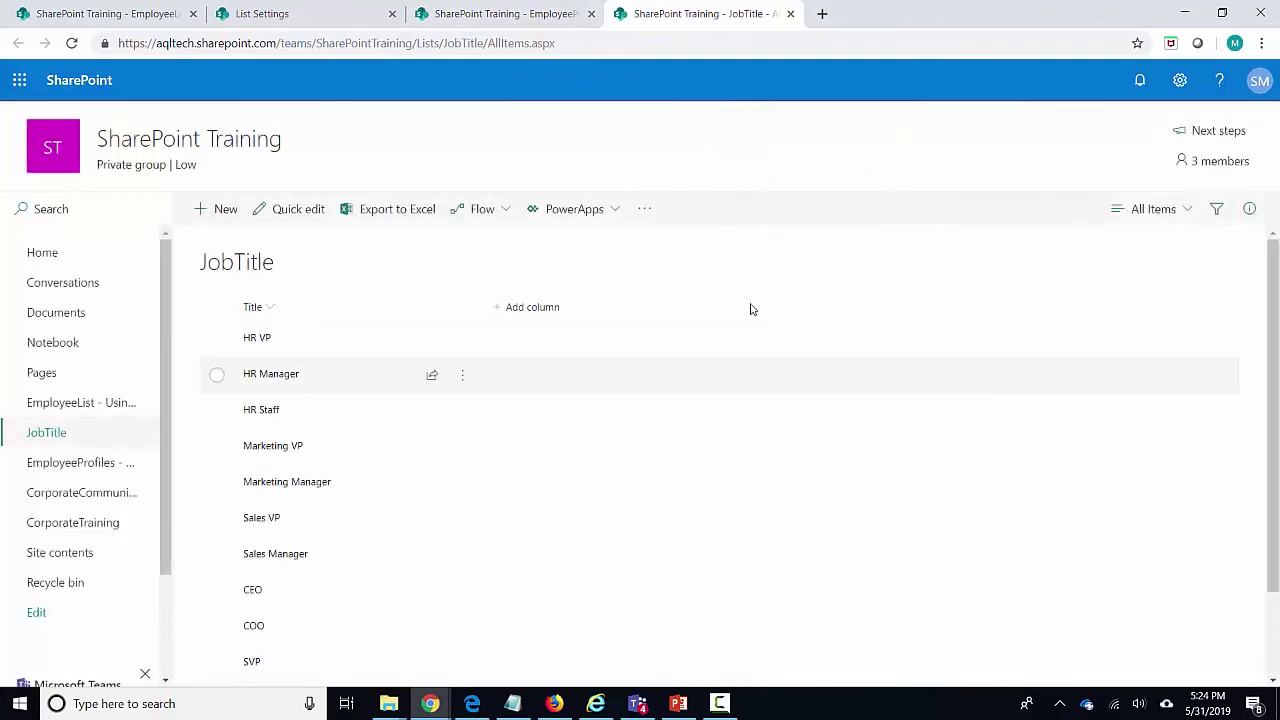
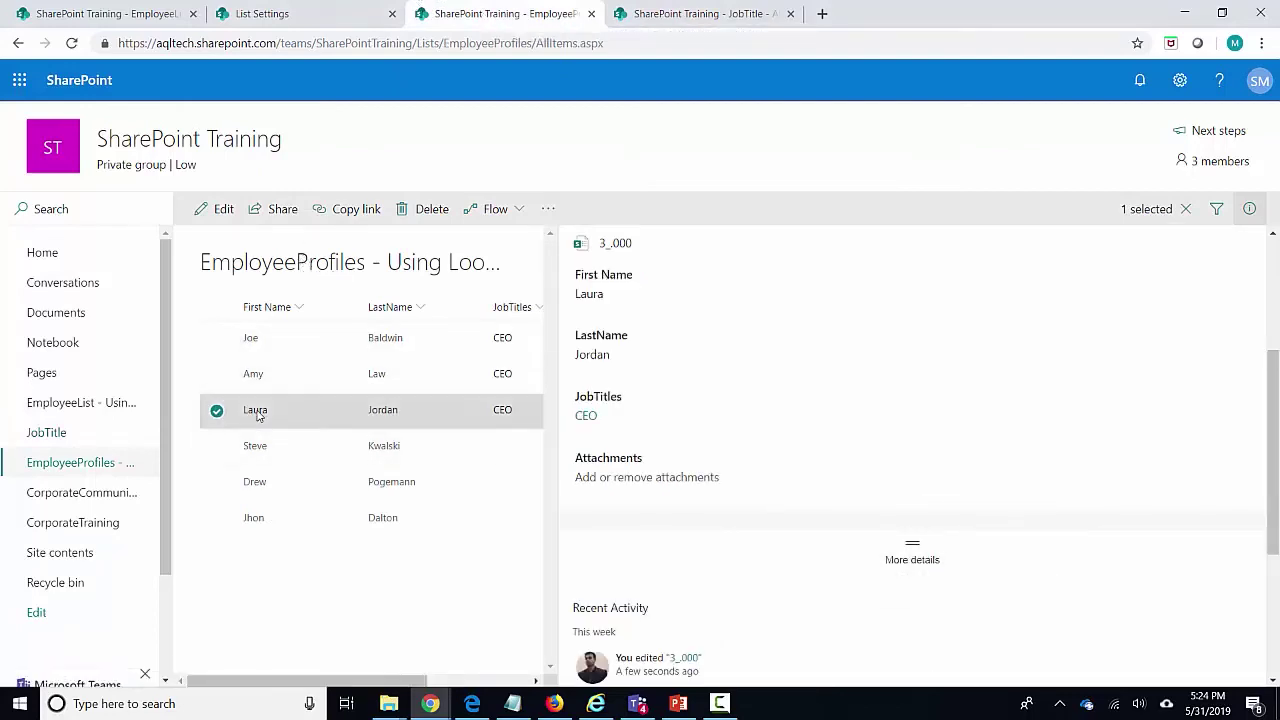
- Set JobTitles to IT Manager for the third employee in the EmployeeProfiles list, then deselect the item
left_click(641, 420)
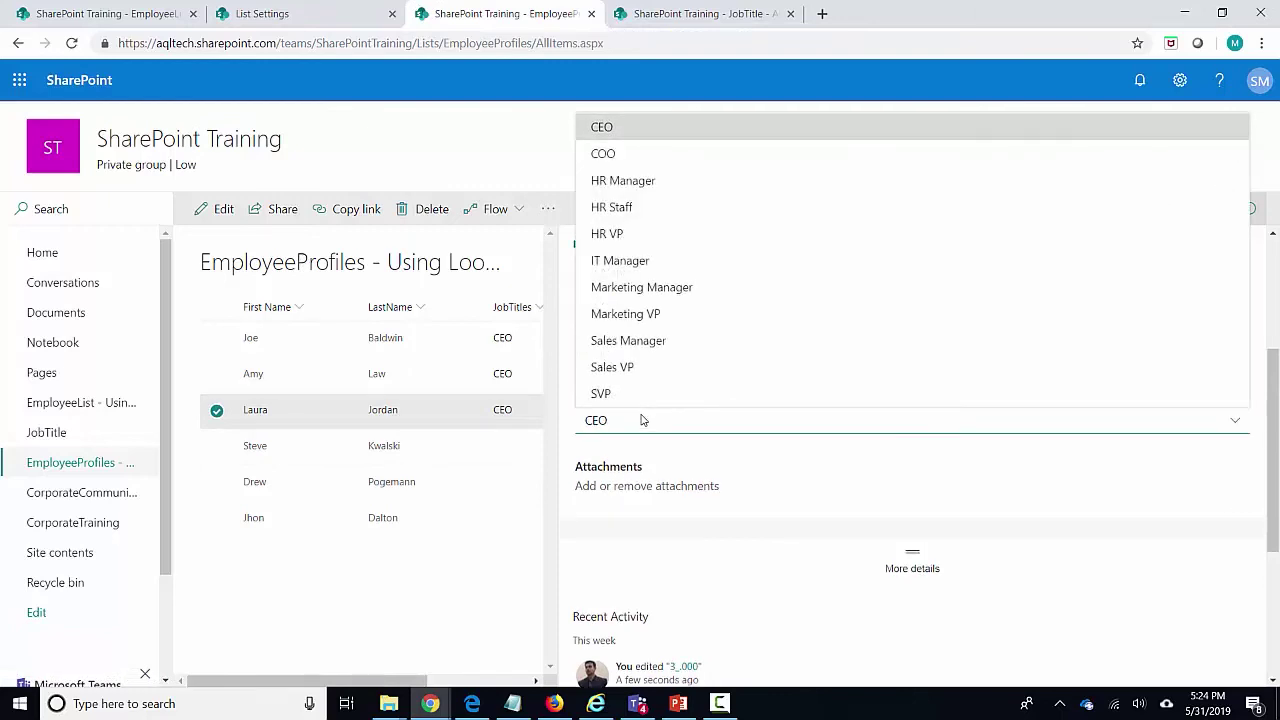
left_click(620, 261)
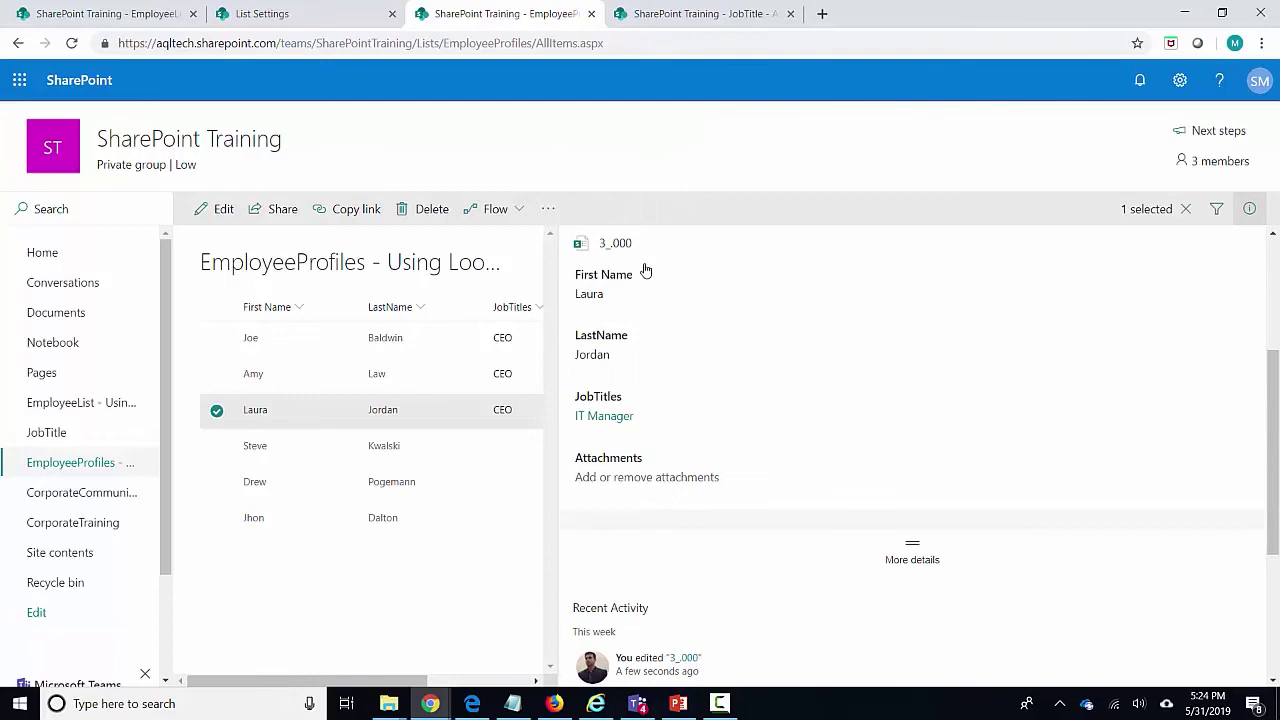
left_click(455, 603)
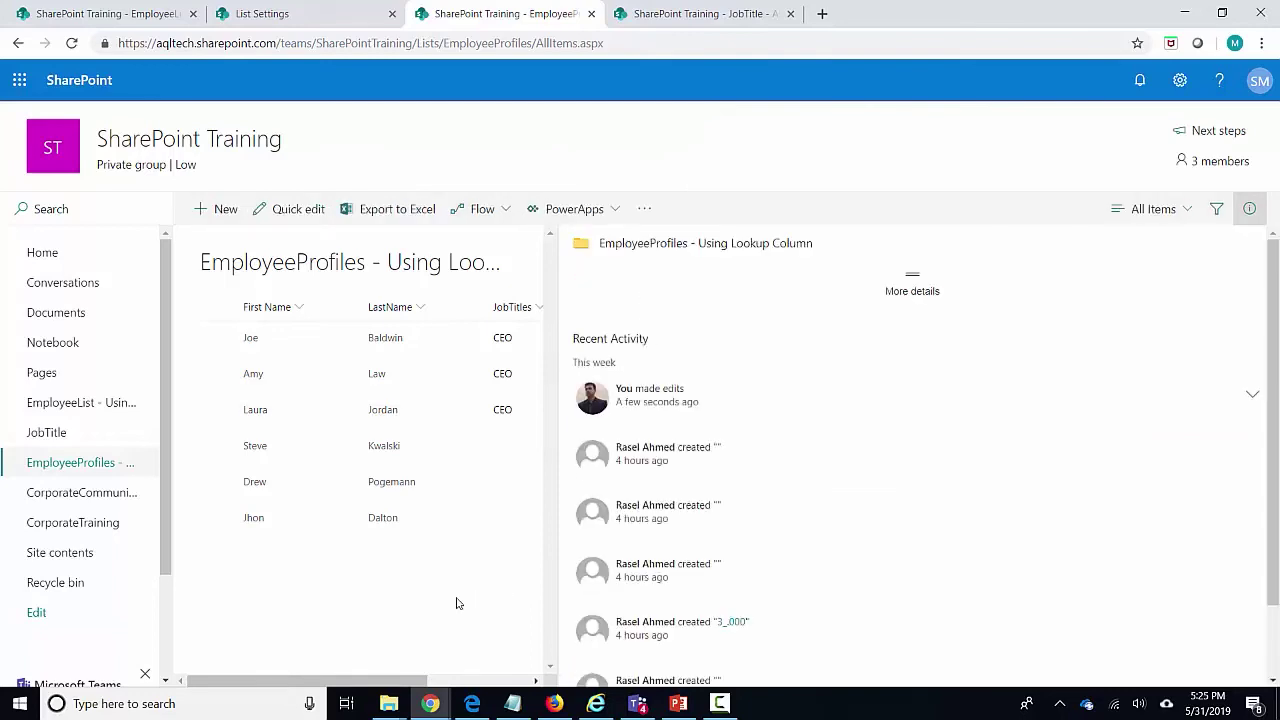
left_click(690, 14)
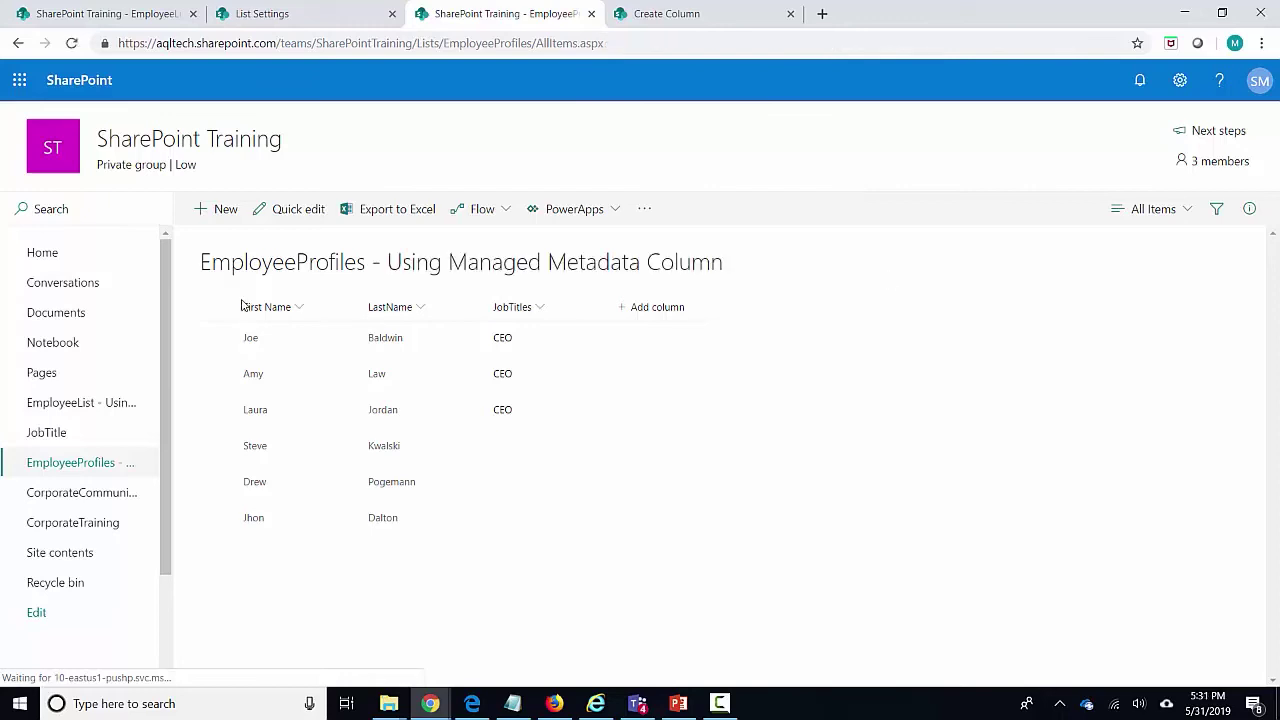
- Start a new Managed Metadata column named Departments in the EmployeeProfiles list
left_click(643, 312)
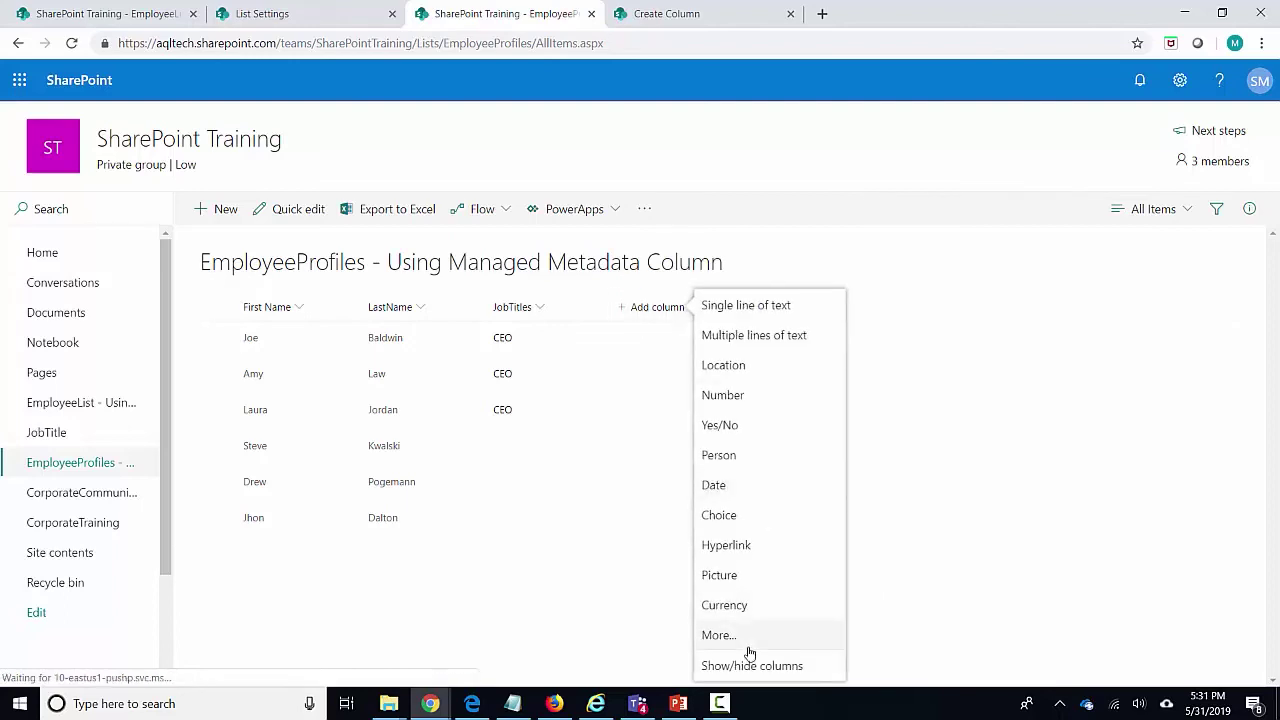
left_click(750, 638)
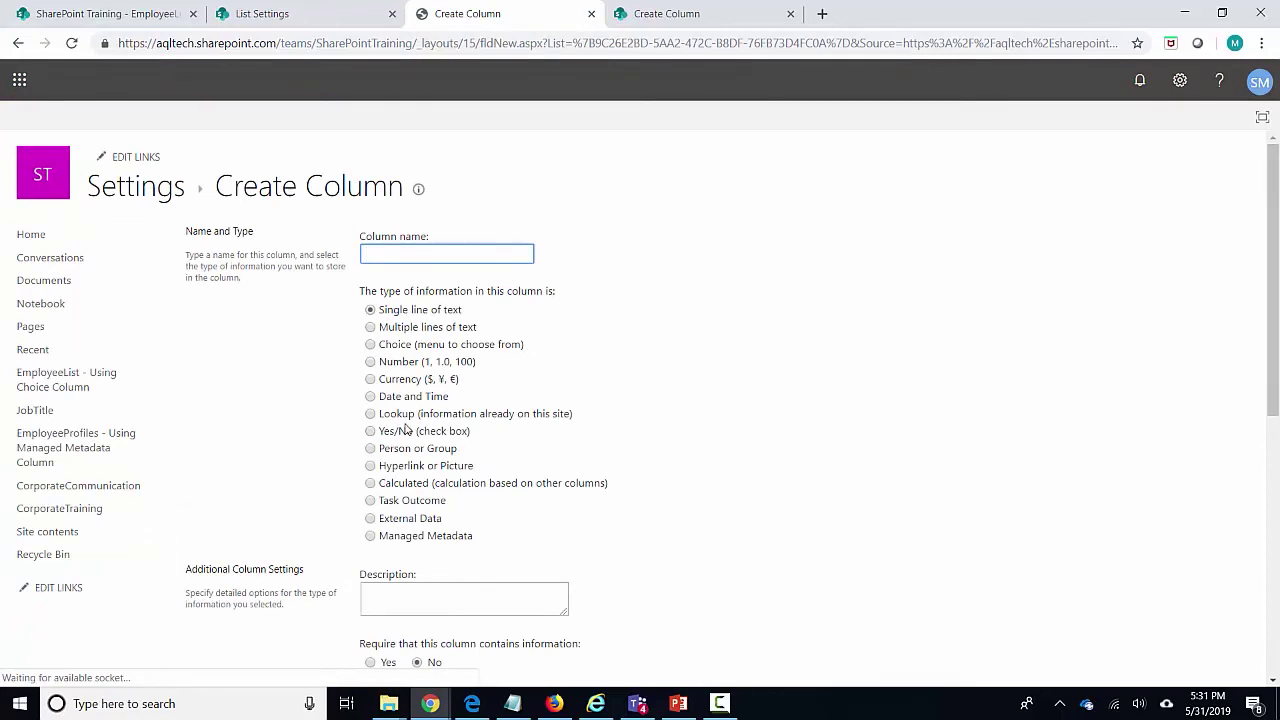
left_click(371, 537)
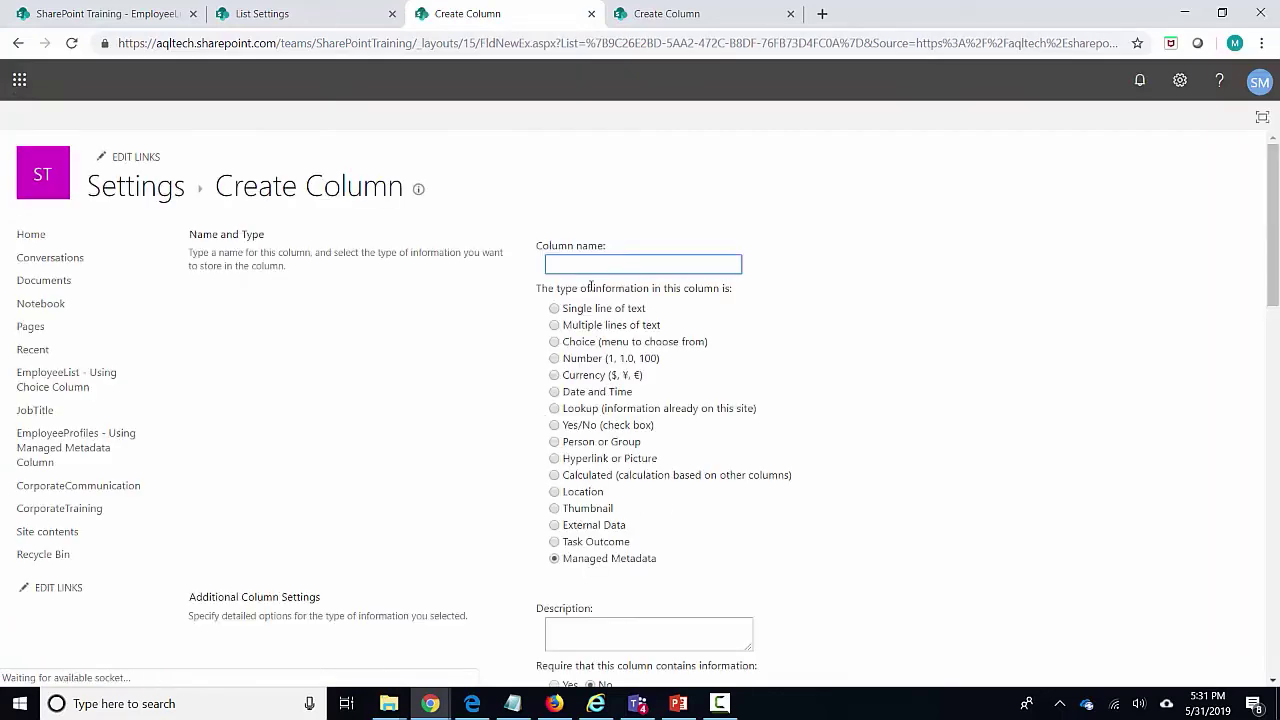
left_click(590, 266)
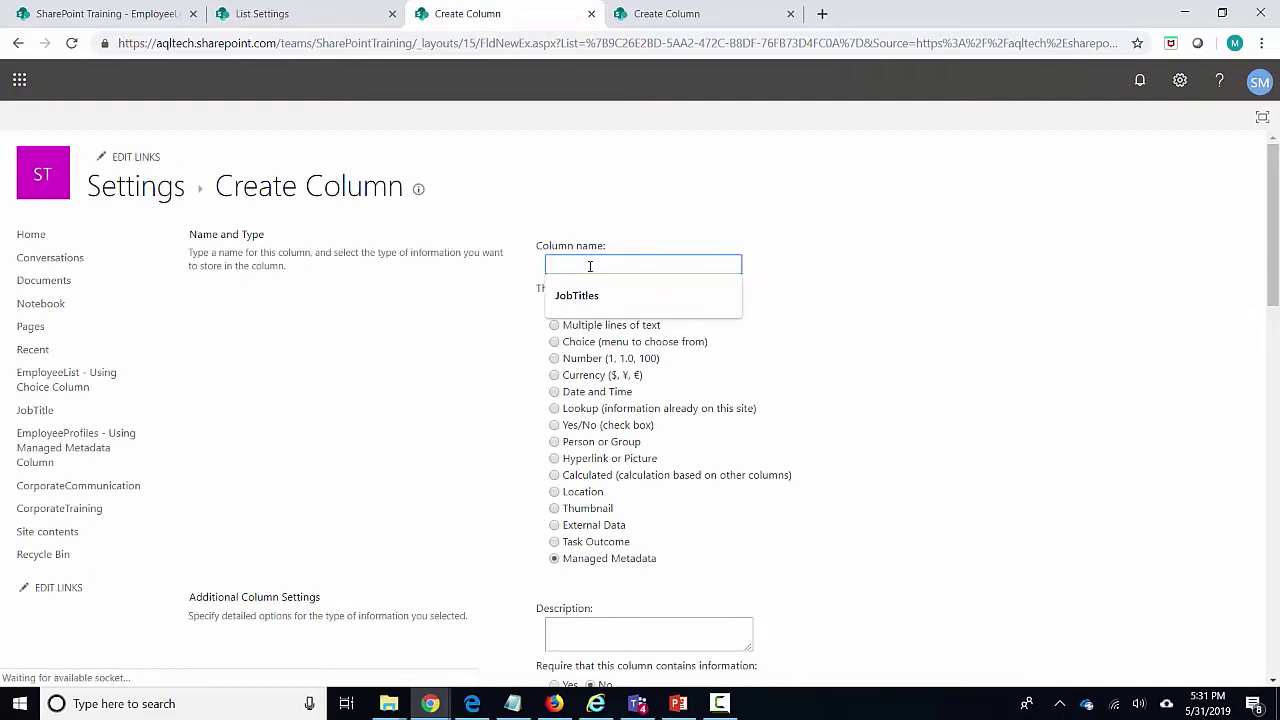
type("Da")
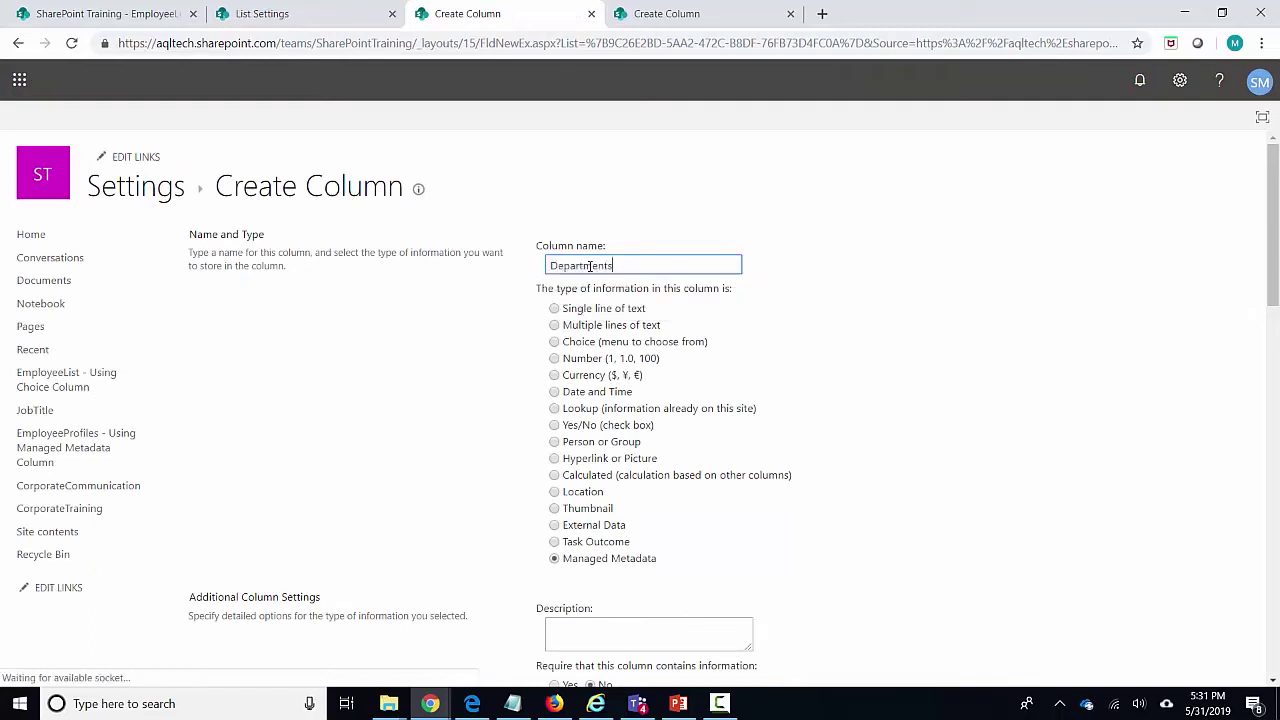
left_click(918, 313)
- Try to create the Departments column with the General Business Taxonomy (v1.0) term set from the AQL group
scroll(920, 313, "down", 2)
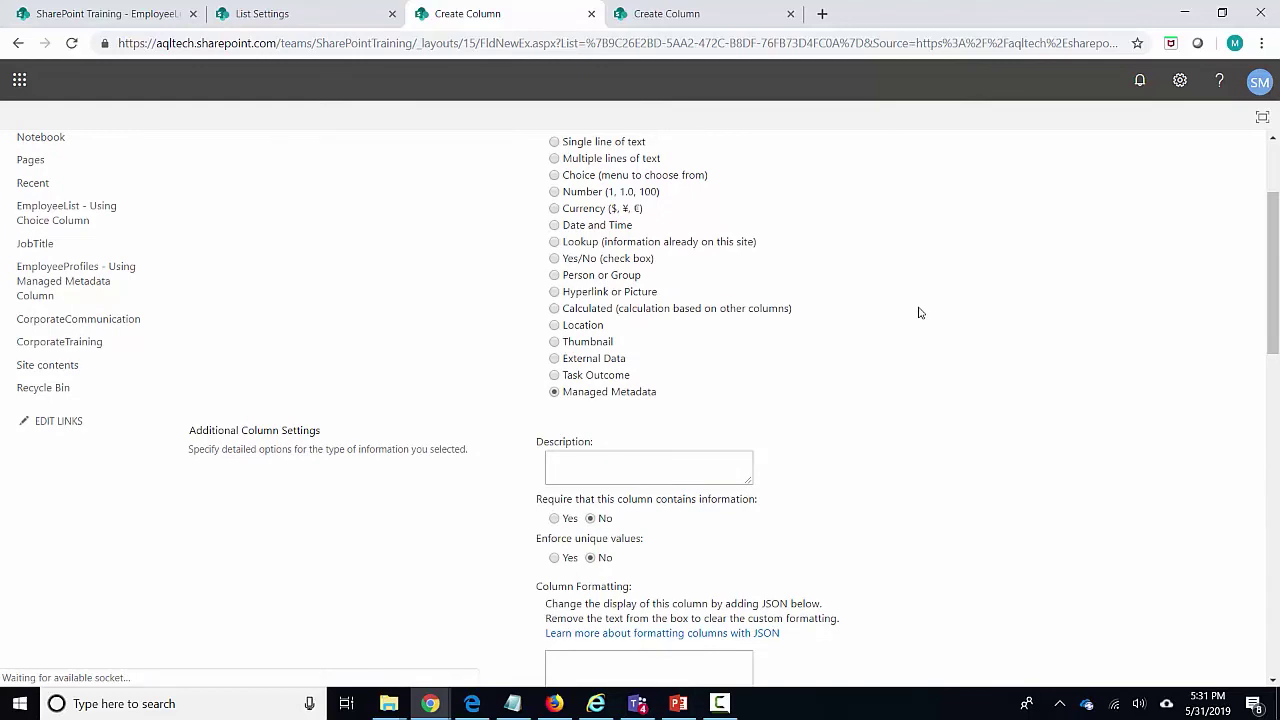
scroll(918, 313, "down", 3)
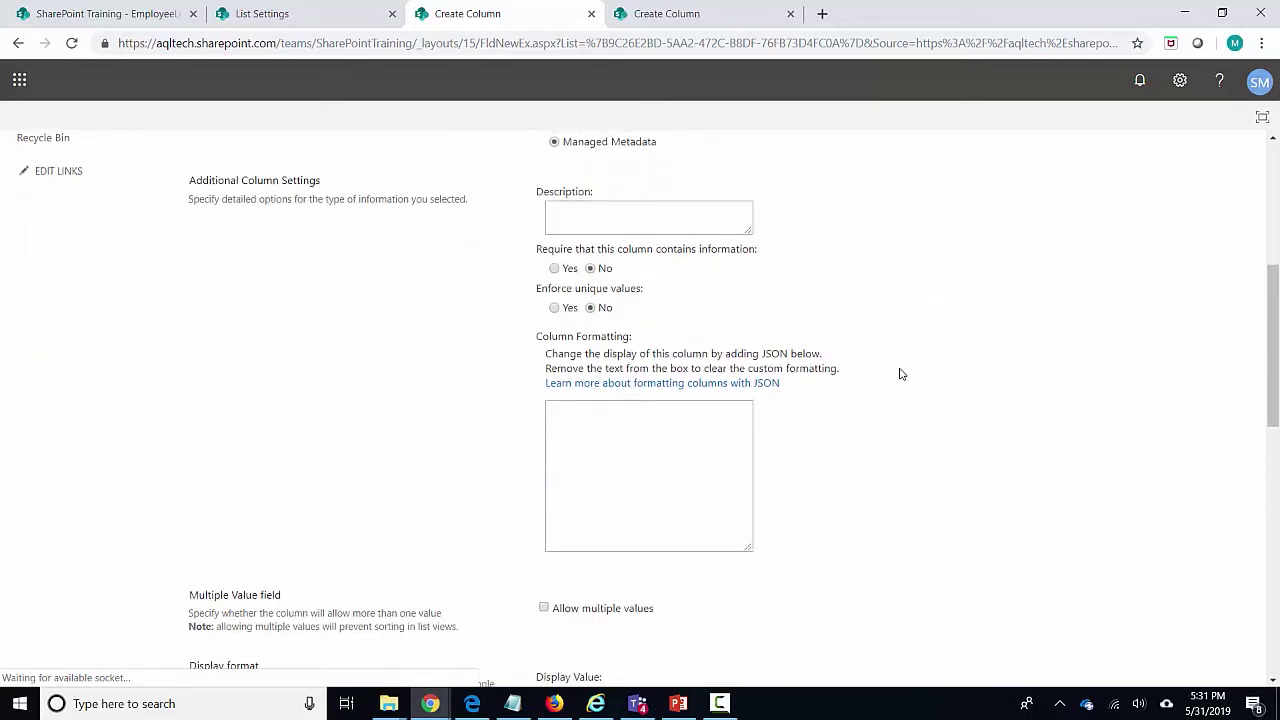
scroll(900, 374, "down", 4)
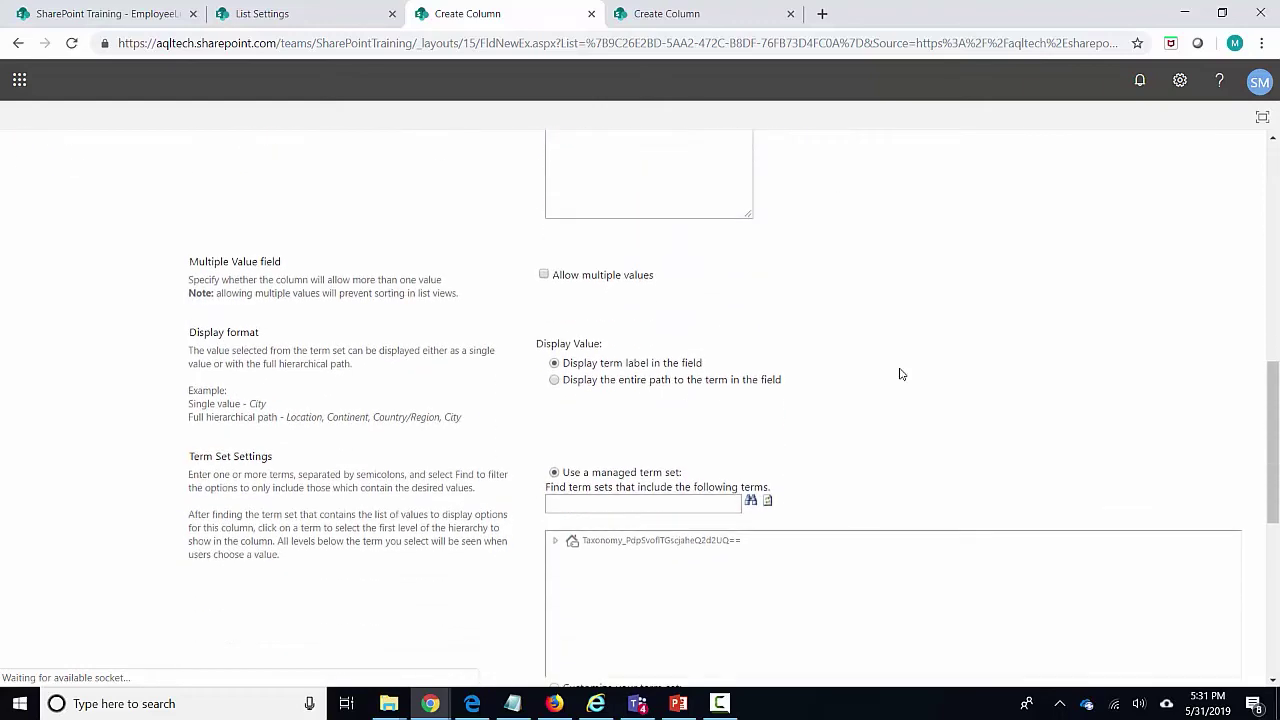
scroll(900, 374, "down", 2)
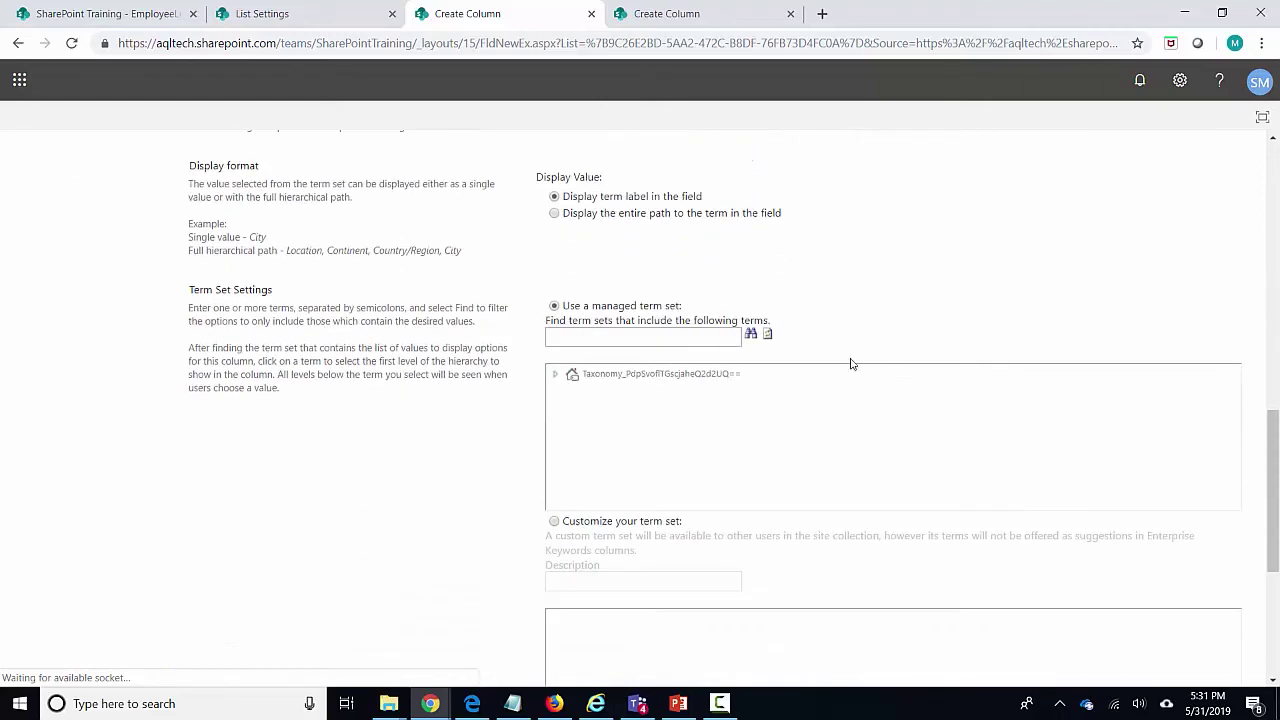
left_click(556, 376)
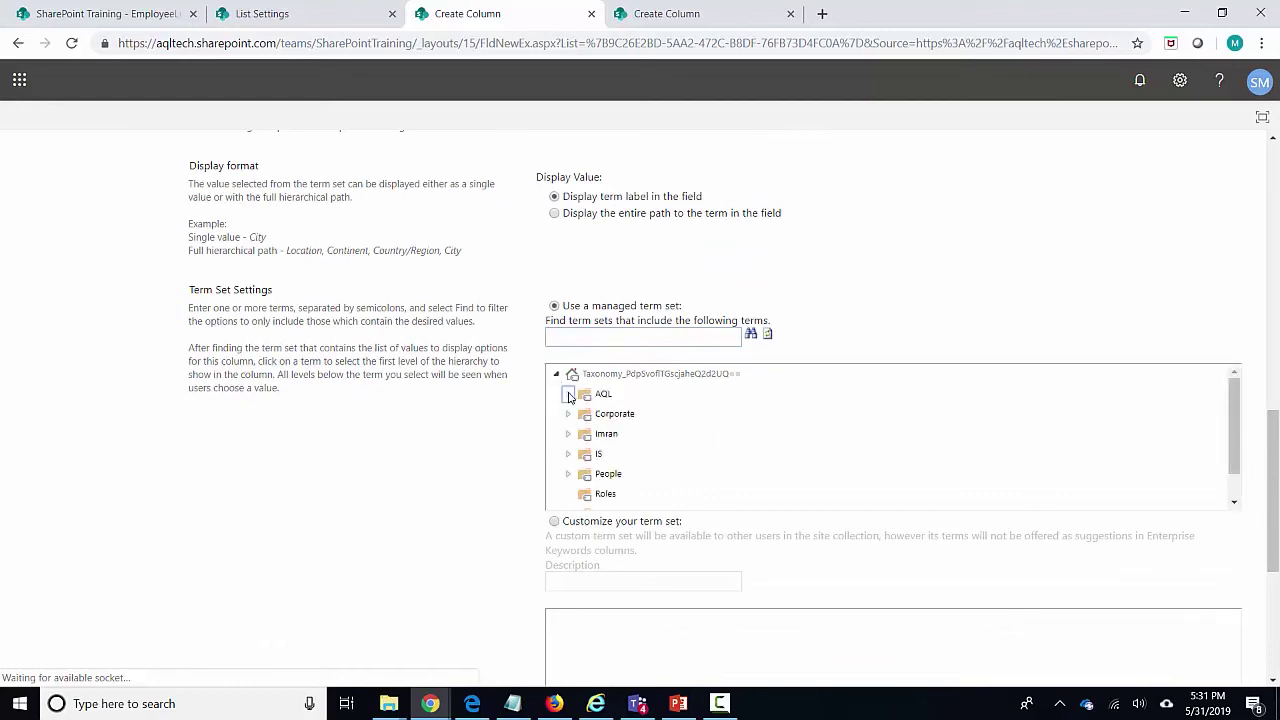
left_click(568, 395)
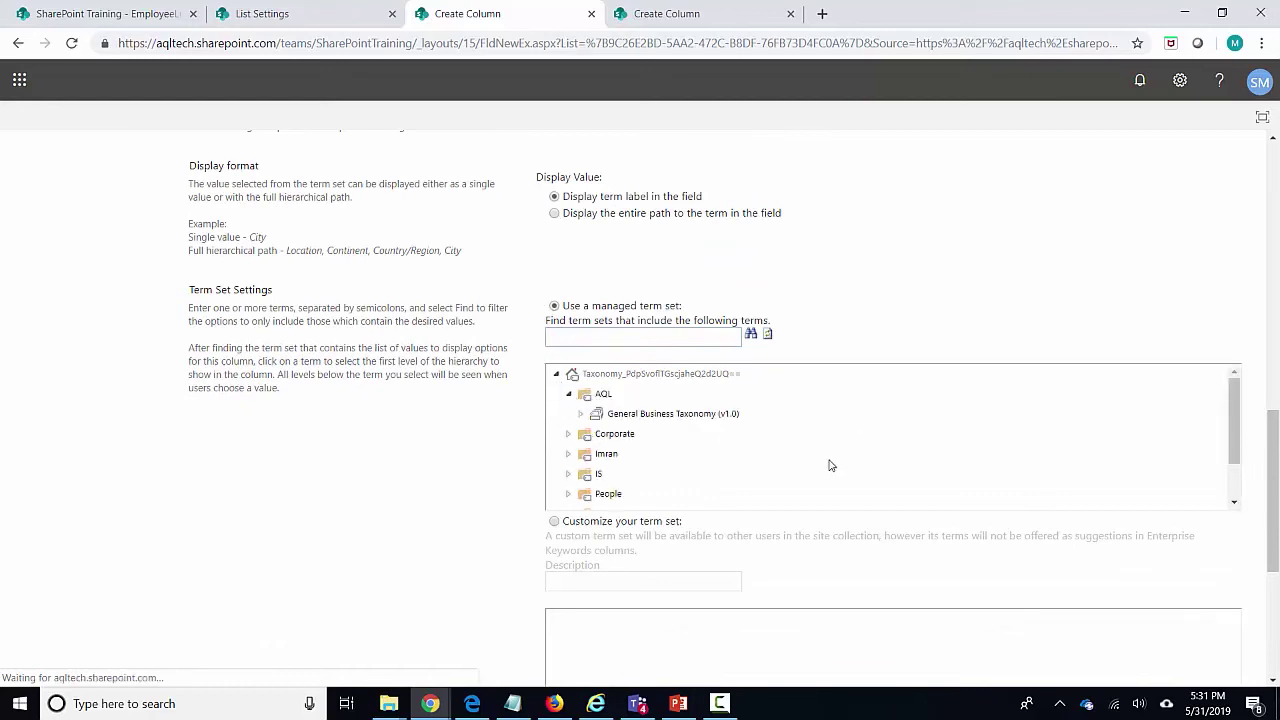
left_click(581, 413)
left_click(652, 417)
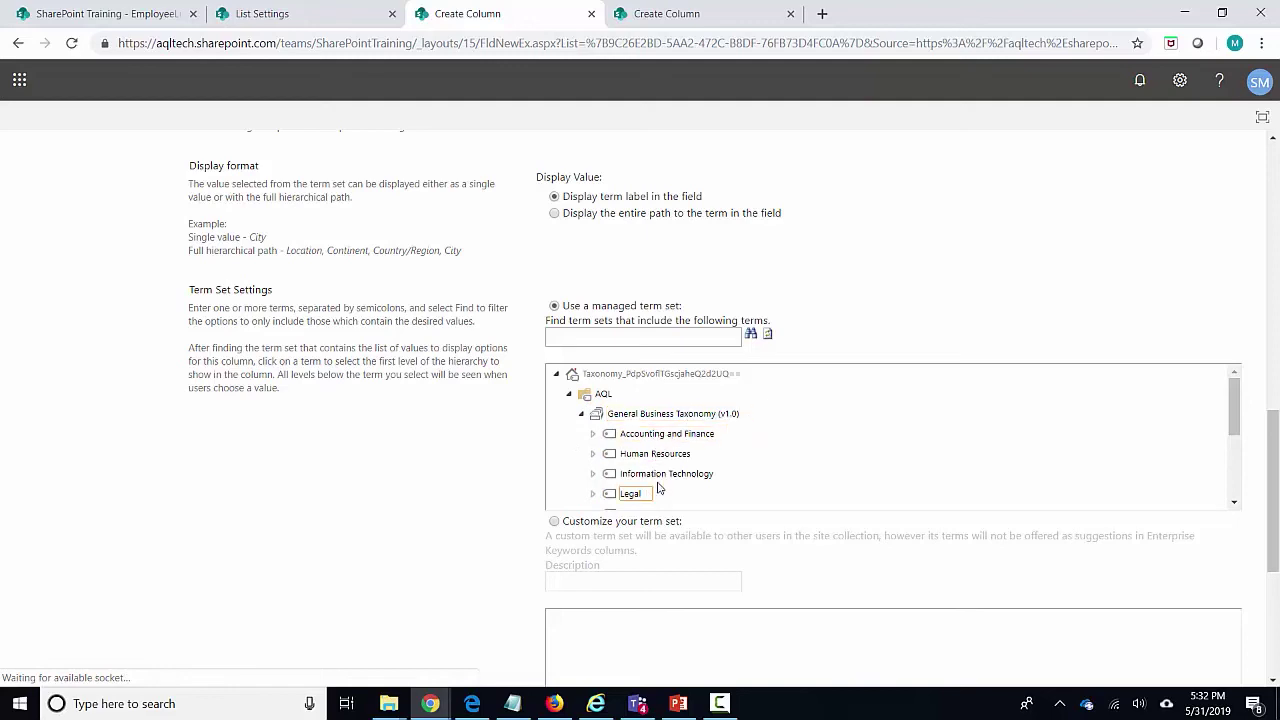
scroll(670, 480, "down", 1)
scroll(672, 475, "up", 1)
left_click_drag(1269, 480, 1275, 605)
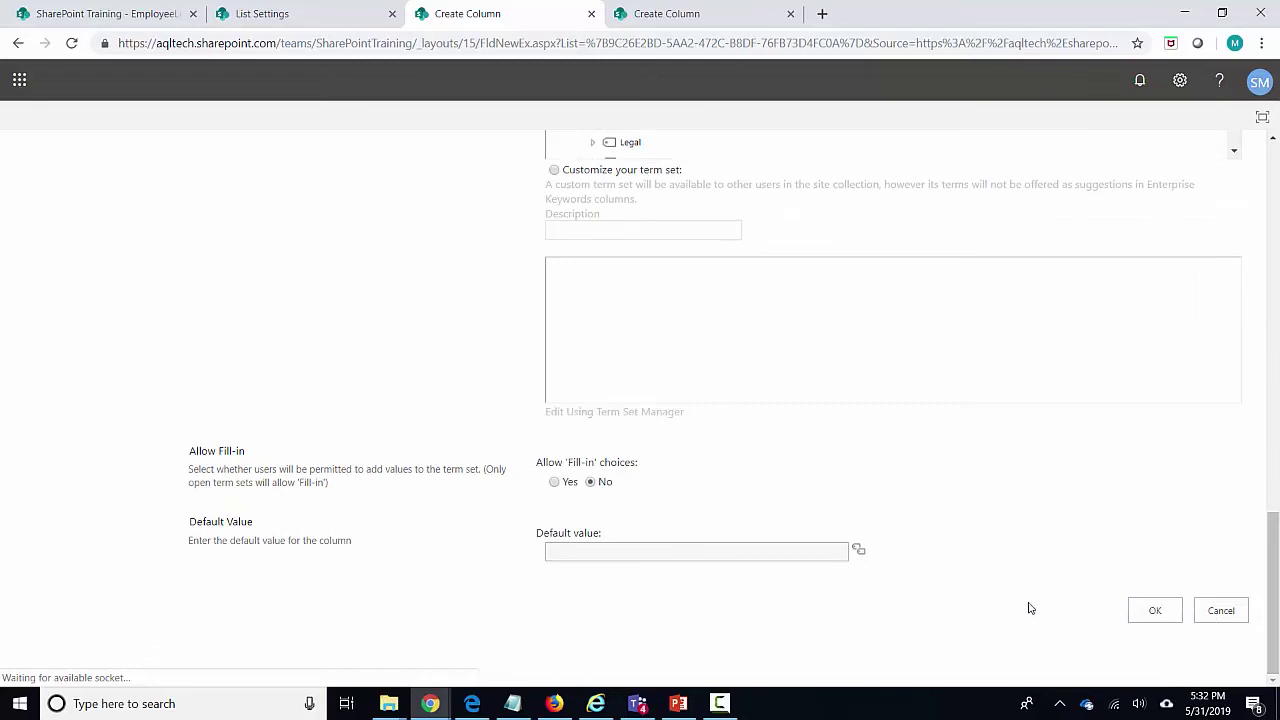
left_click(1154, 610)
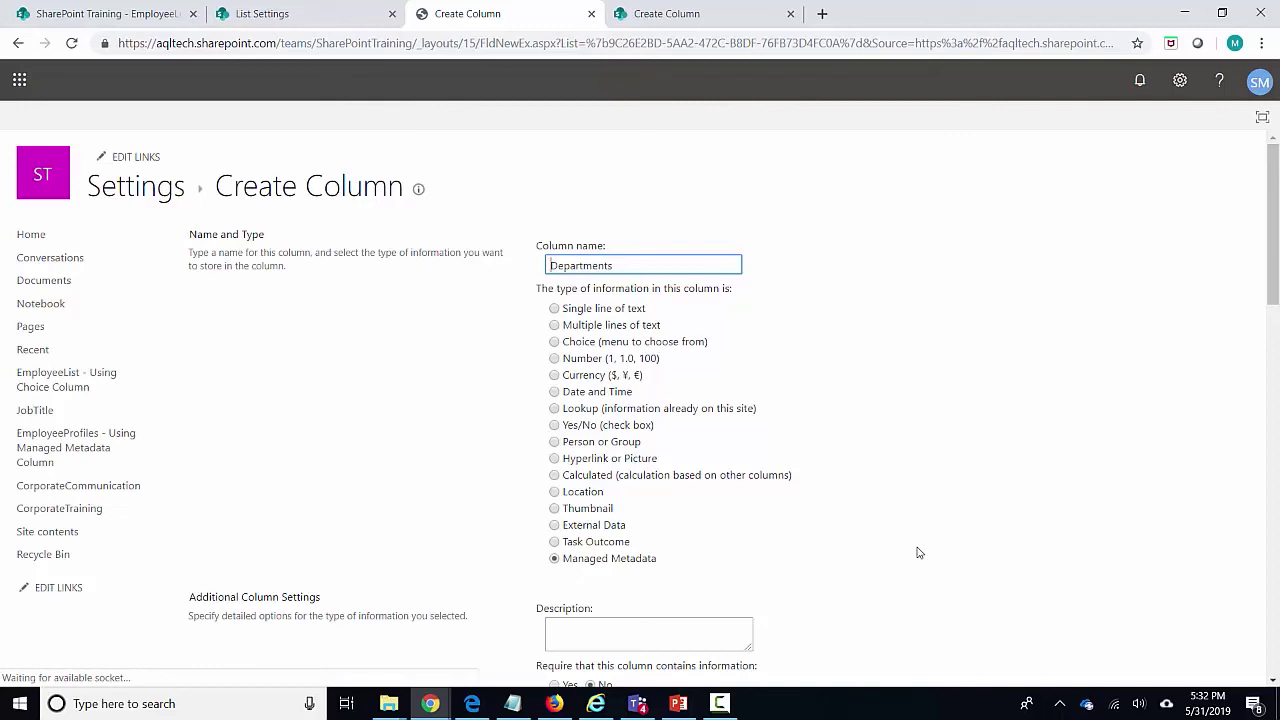
- Select the General Business Taxonomy (v1.0) term set under AQL for the Departments column and create the column
scroll(919, 552, "down", 10)
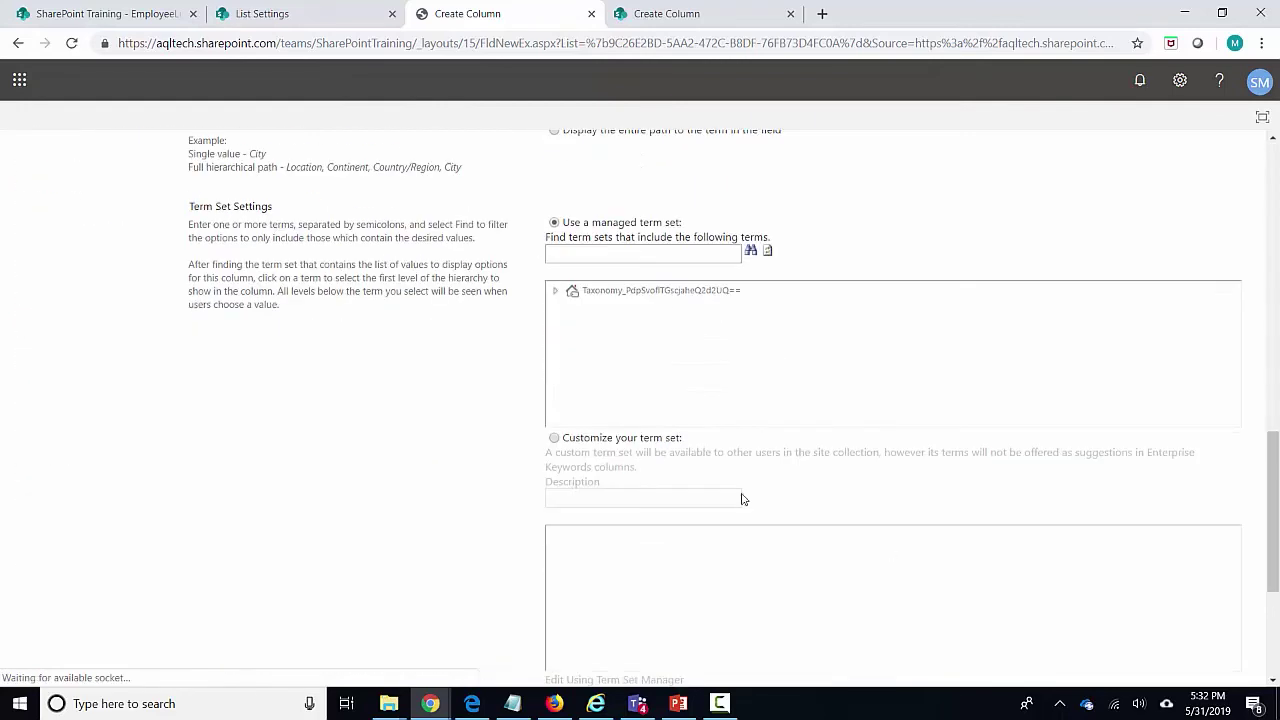
left_click(555, 290)
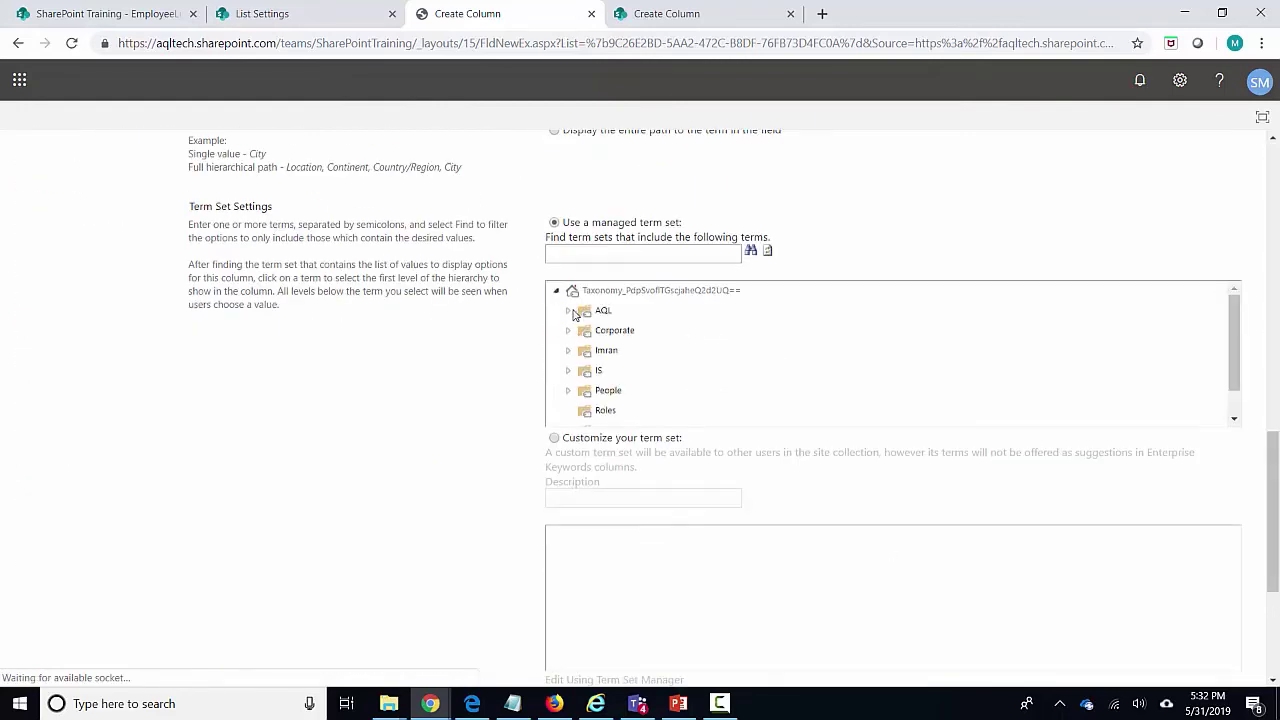
left_click(568, 311)
left_click(581, 330)
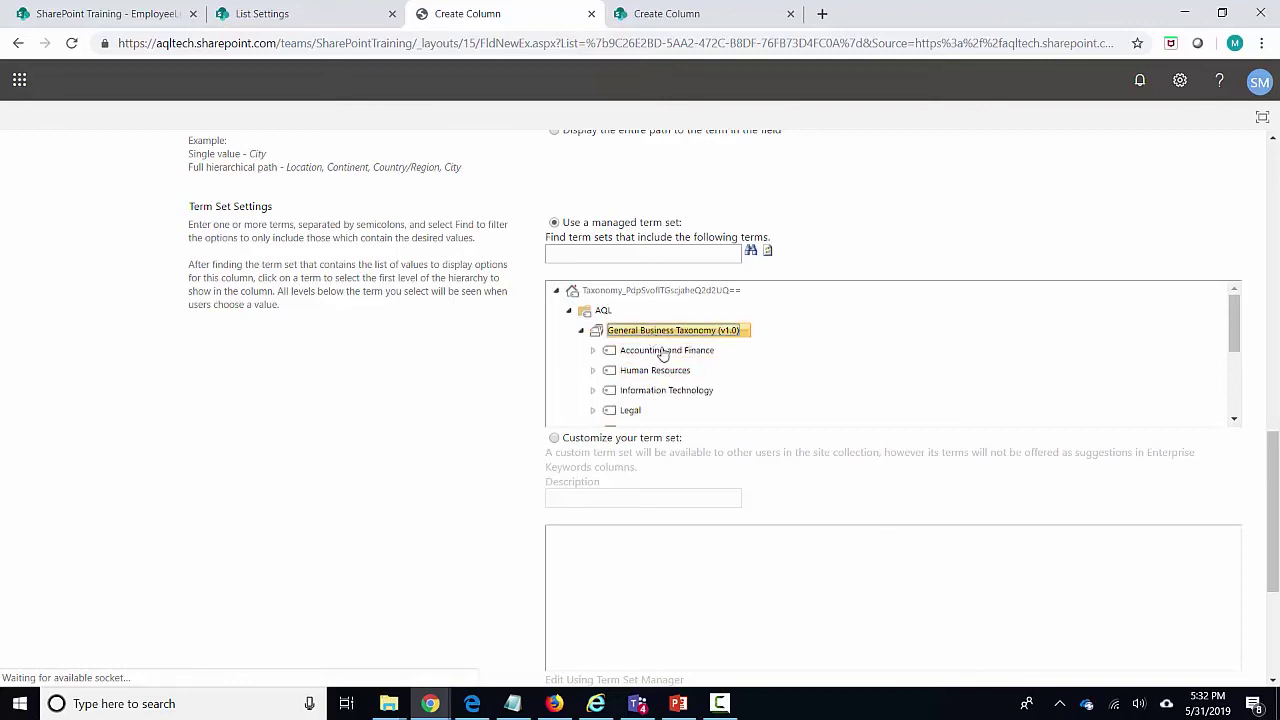
scroll(1231, 415, "down", 3)
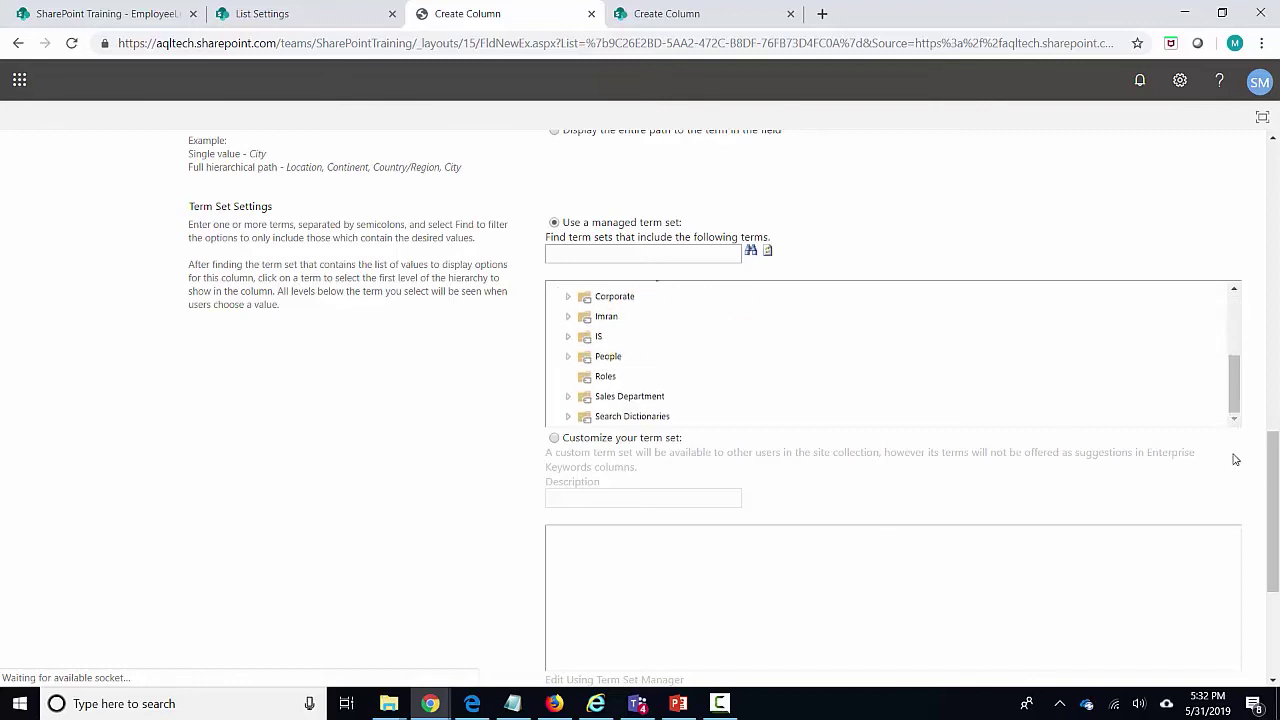
scroll(1235, 459, "up", 10)
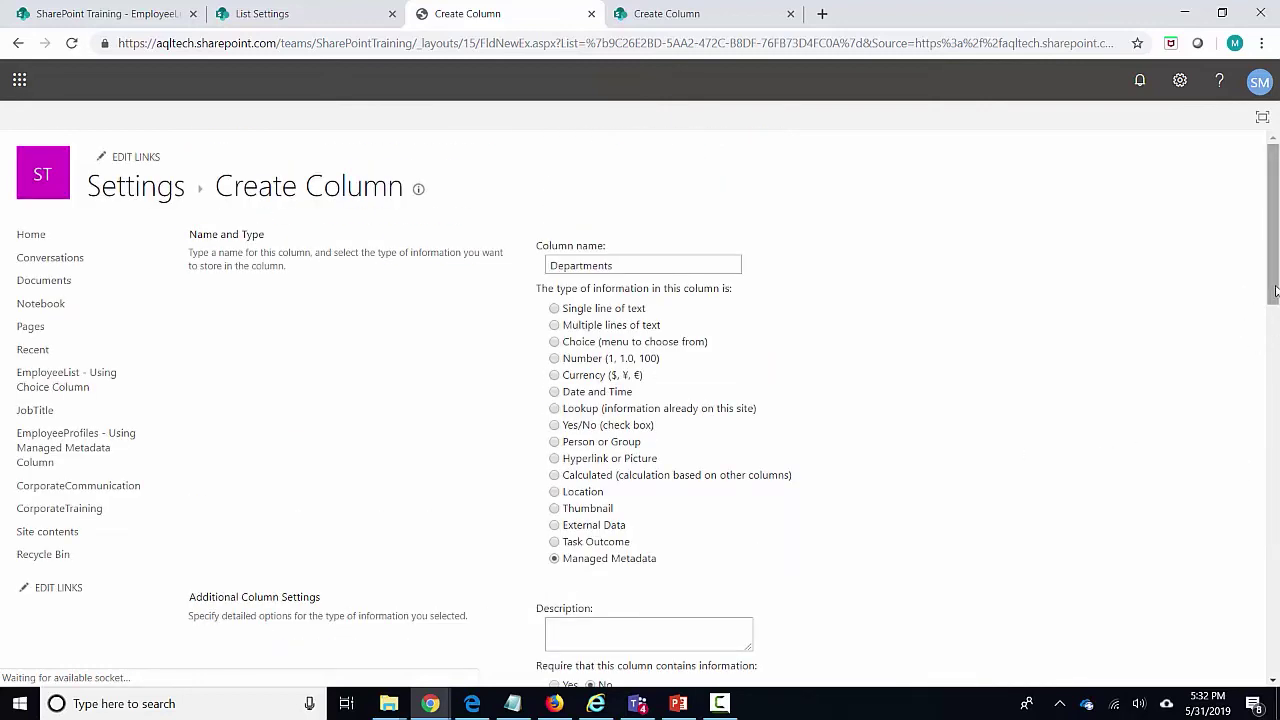
scroll(1270, 297, "down", 10)
left_click(1158, 611)
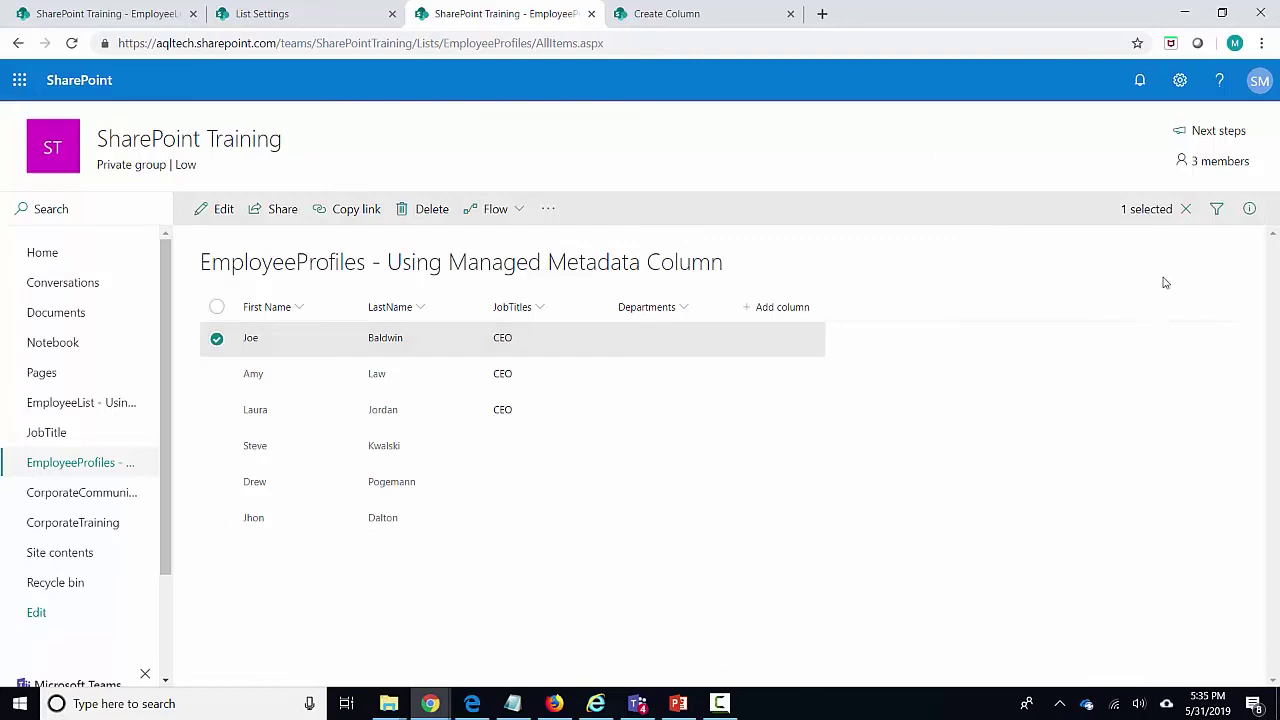
- Open the Departments term picker from the first employee's item details in the EmployeeProfiles list
left_click(1248, 208)
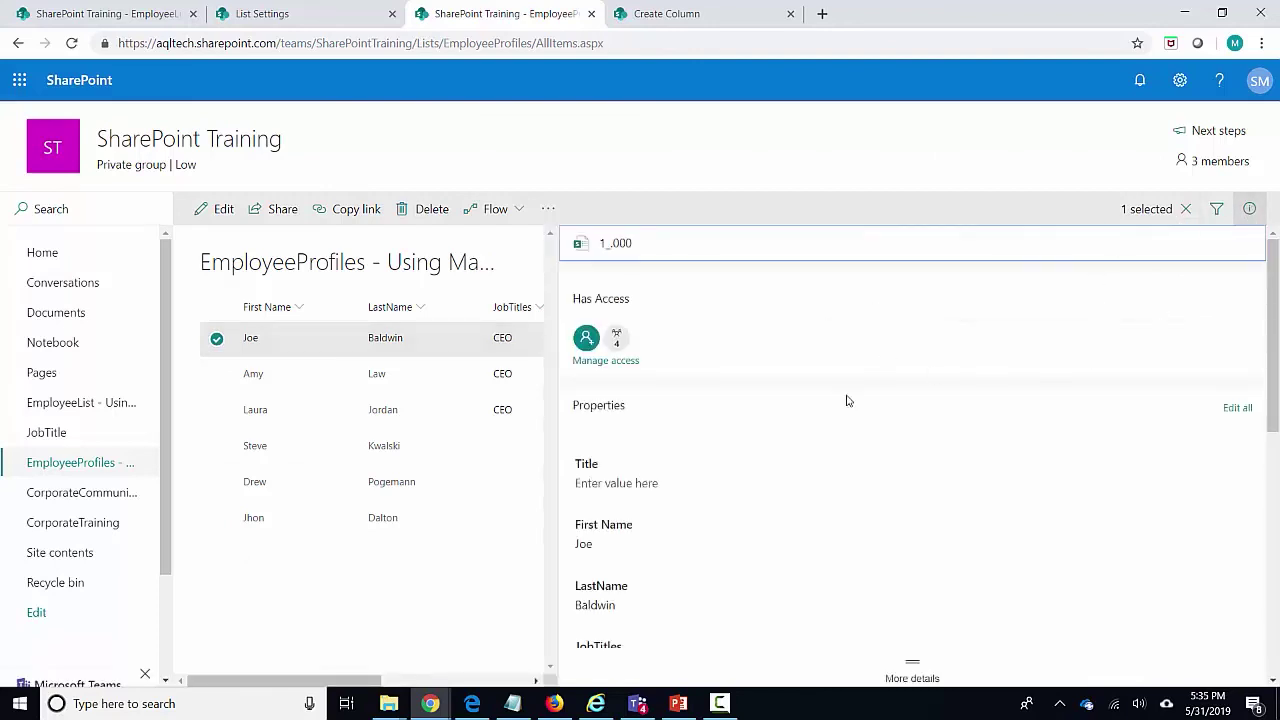
scroll(815, 480, "down", 3)
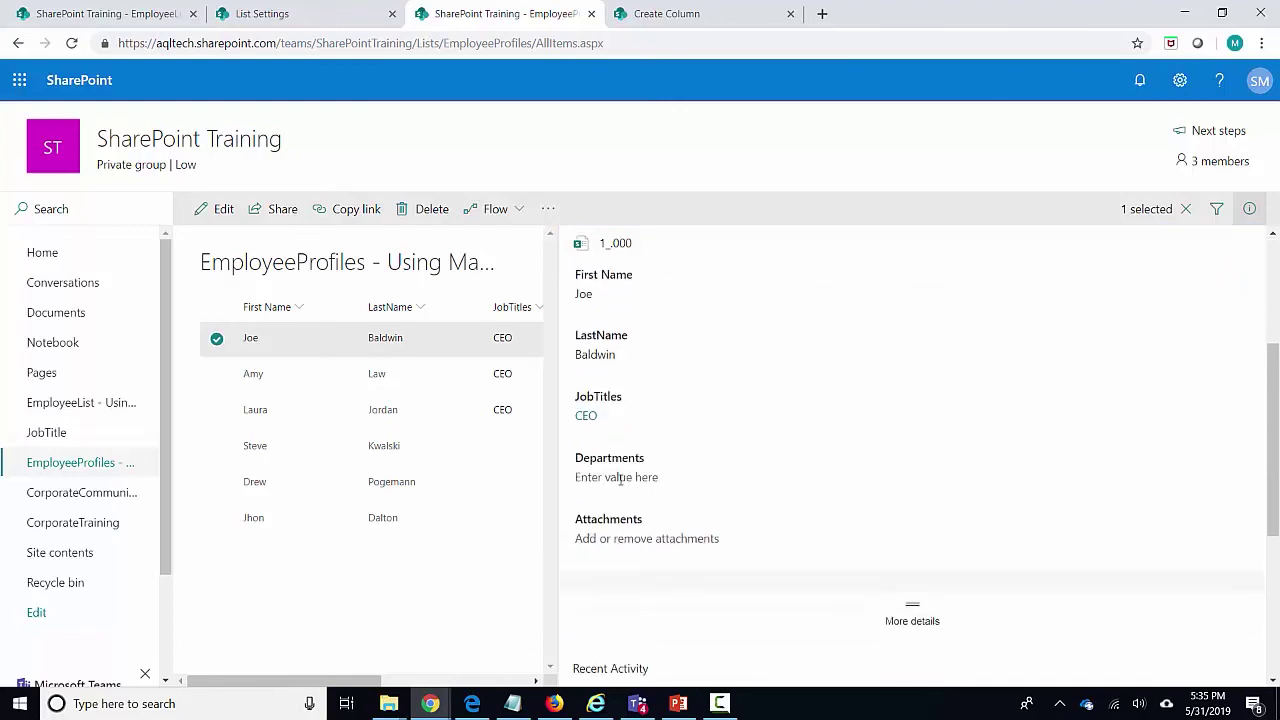
left_click(620, 478)
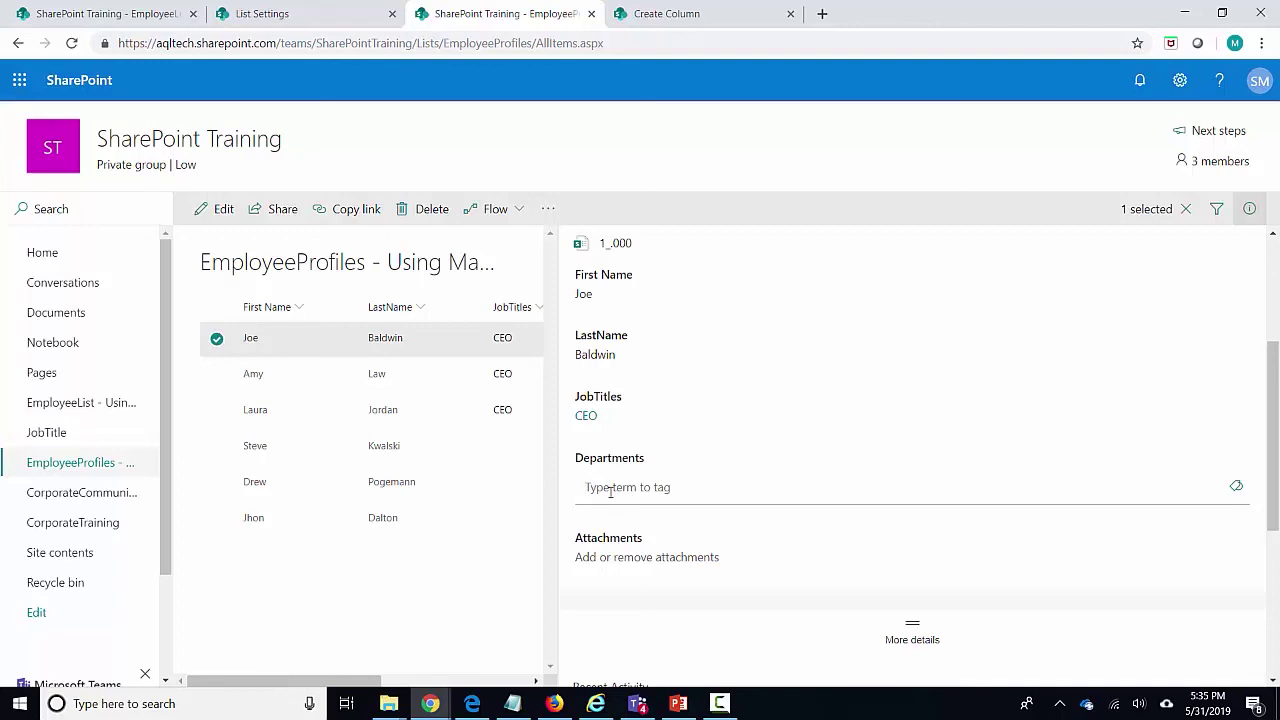
left_click(1236, 490)
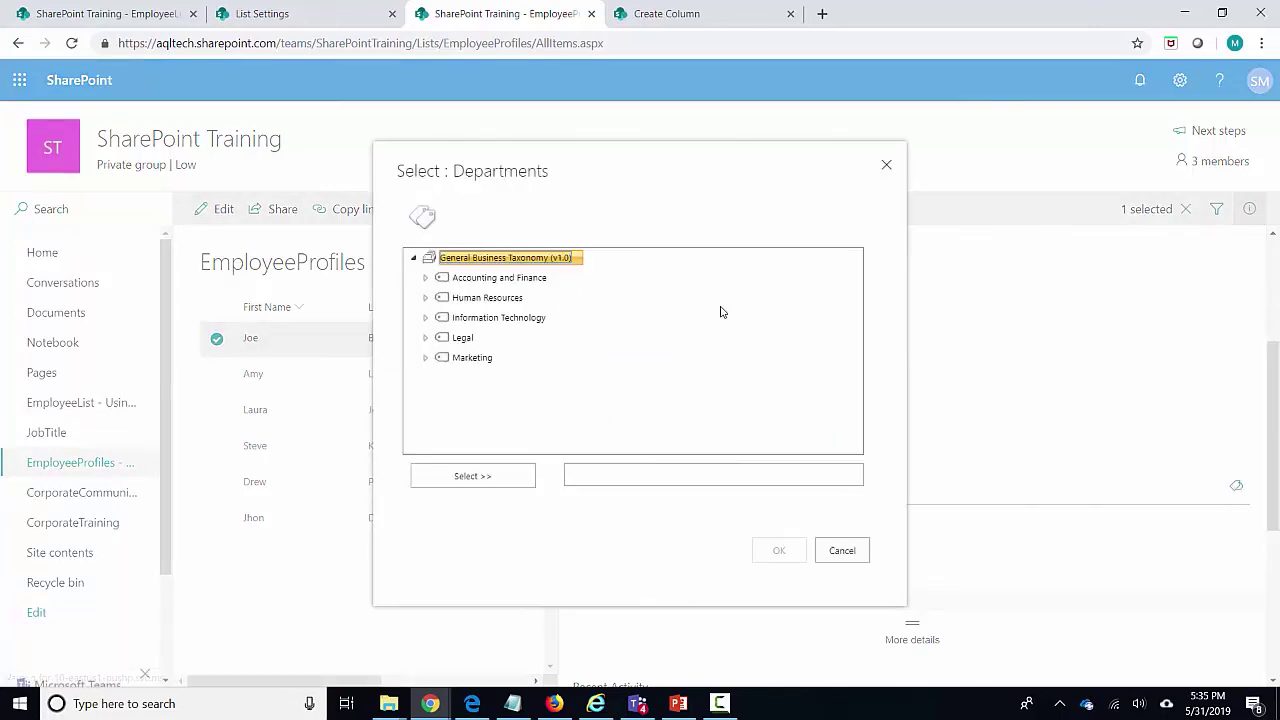
- Set the first employee's department to Electronic Check Payment, under Accounting Policies > Accounts Payable > Check Payment, then close the details and deselect the item
left_click(425, 278)
left_click(437, 297)
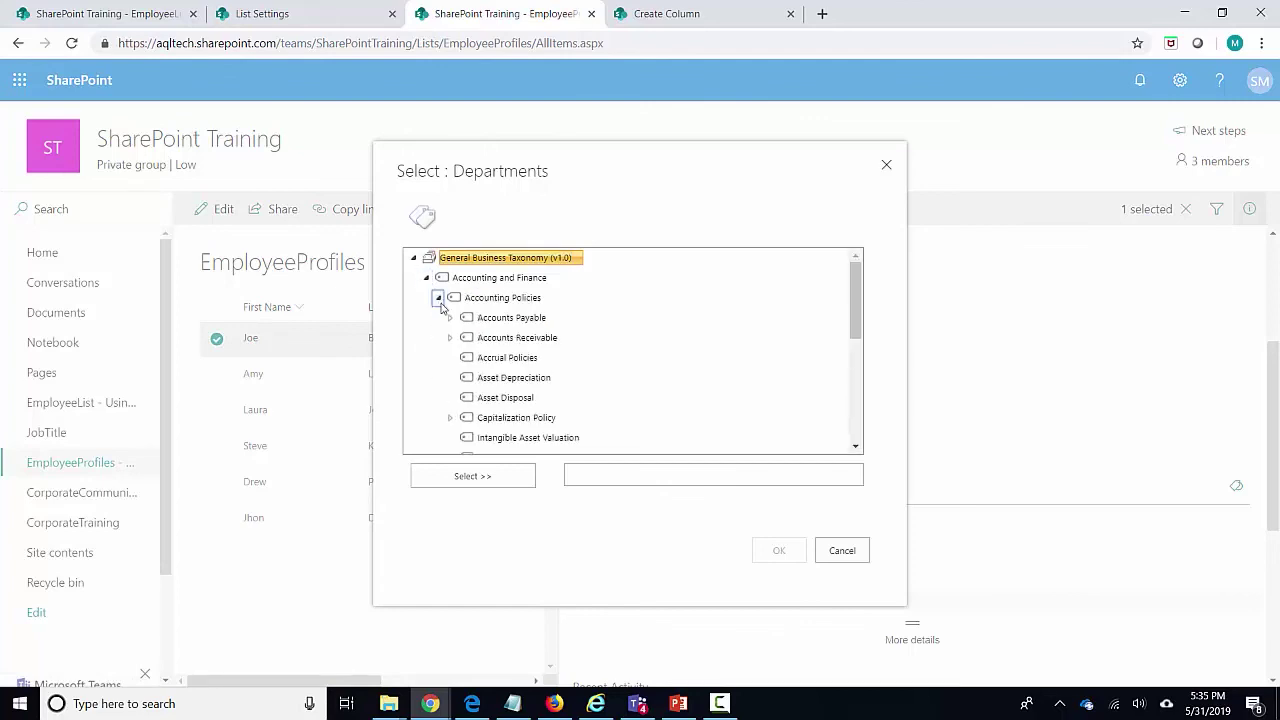
left_click(450, 318)
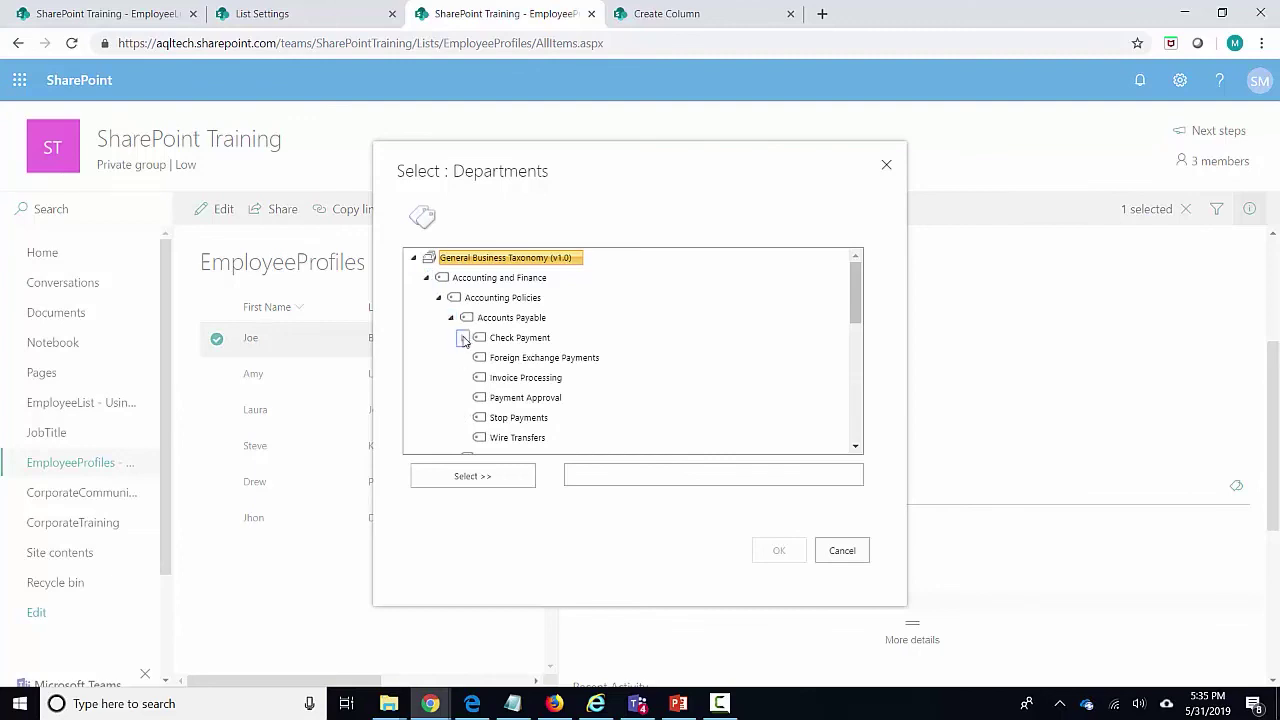
left_click(463, 338)
left_click(546, 360)
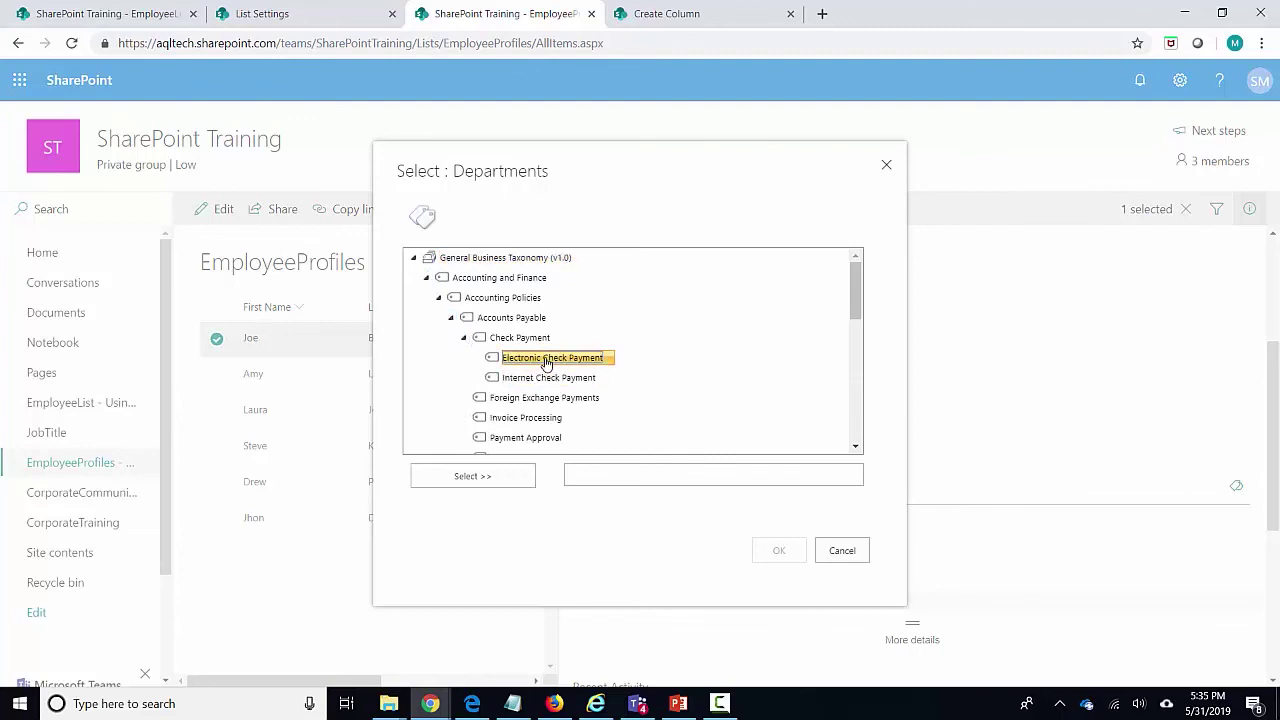
left_click(498, 482)
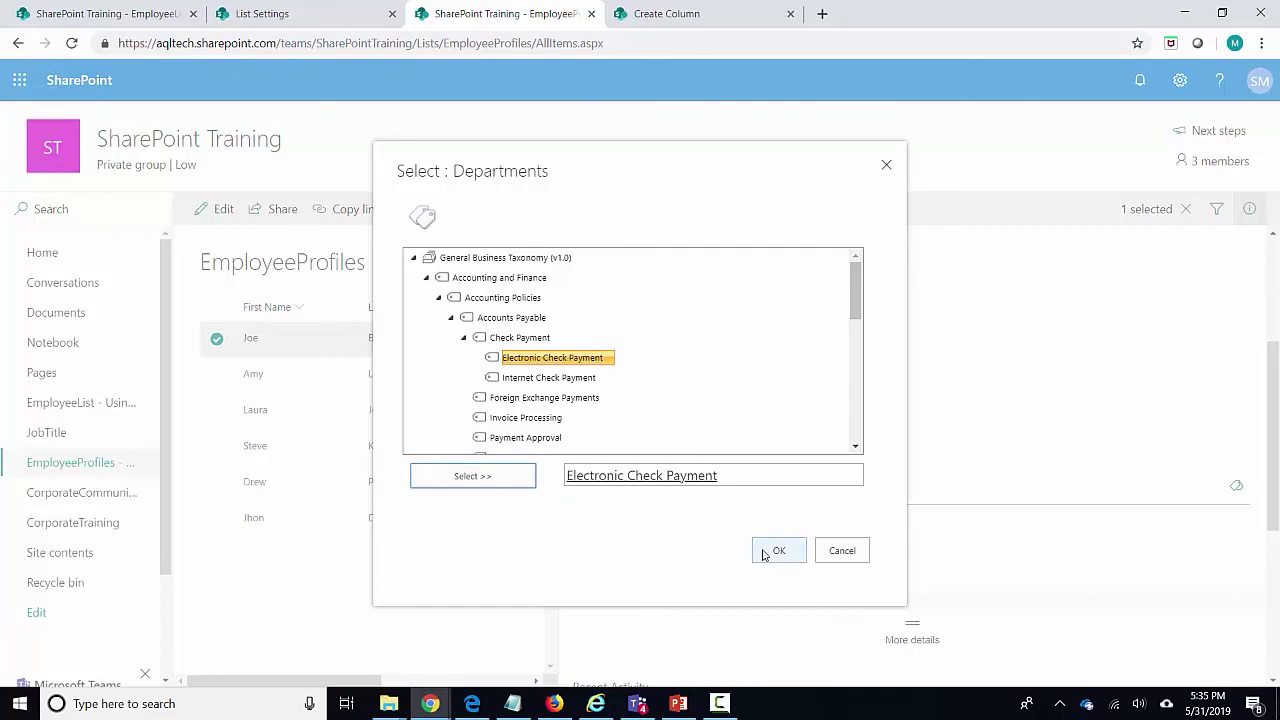
left_click(781, 551)
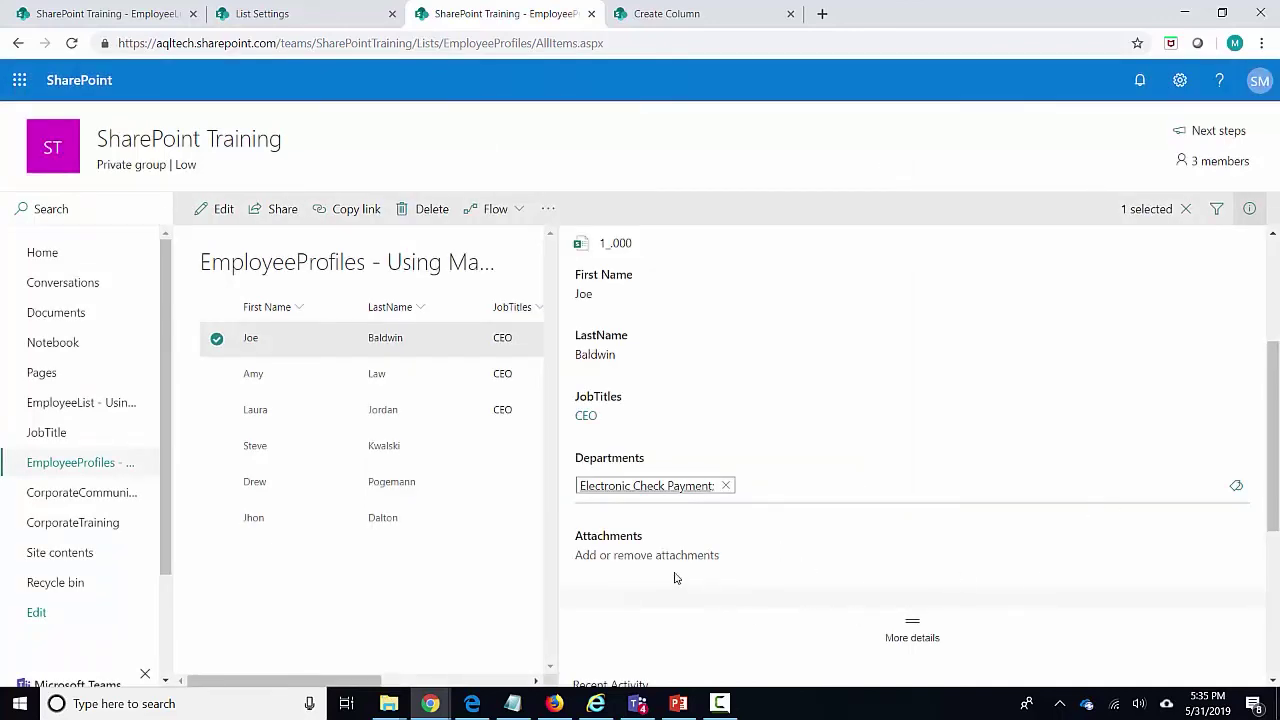
left_click(620, 296)
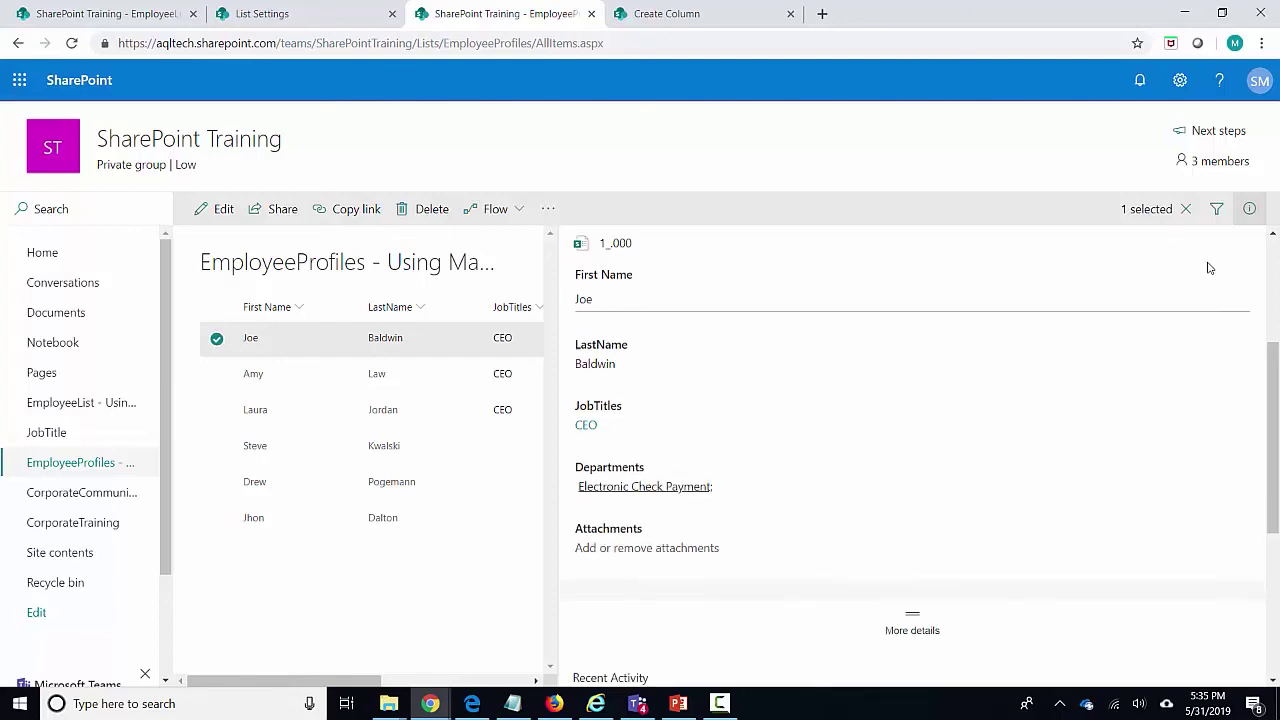
left_click(1249, 212)
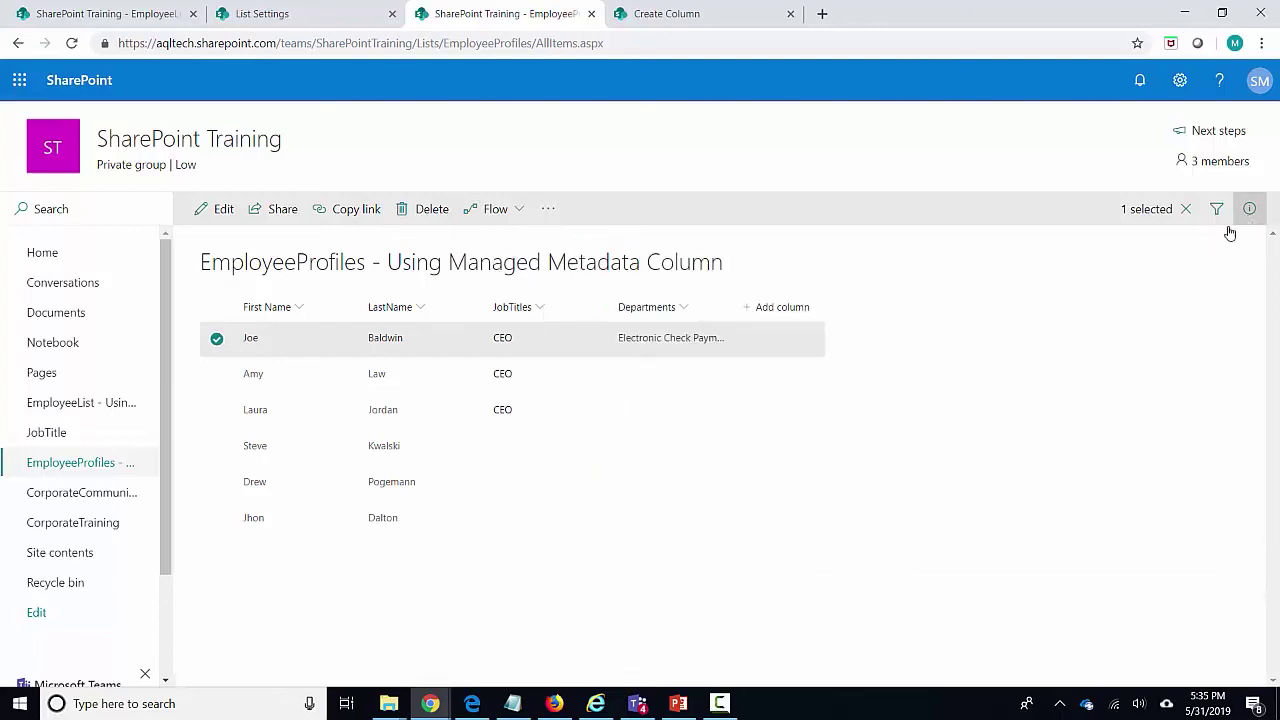
left_click(216, 340)
- Tag the second employee's Departments field with the suggested term Check Payment from Accounts Payable
left_click(218, 378)
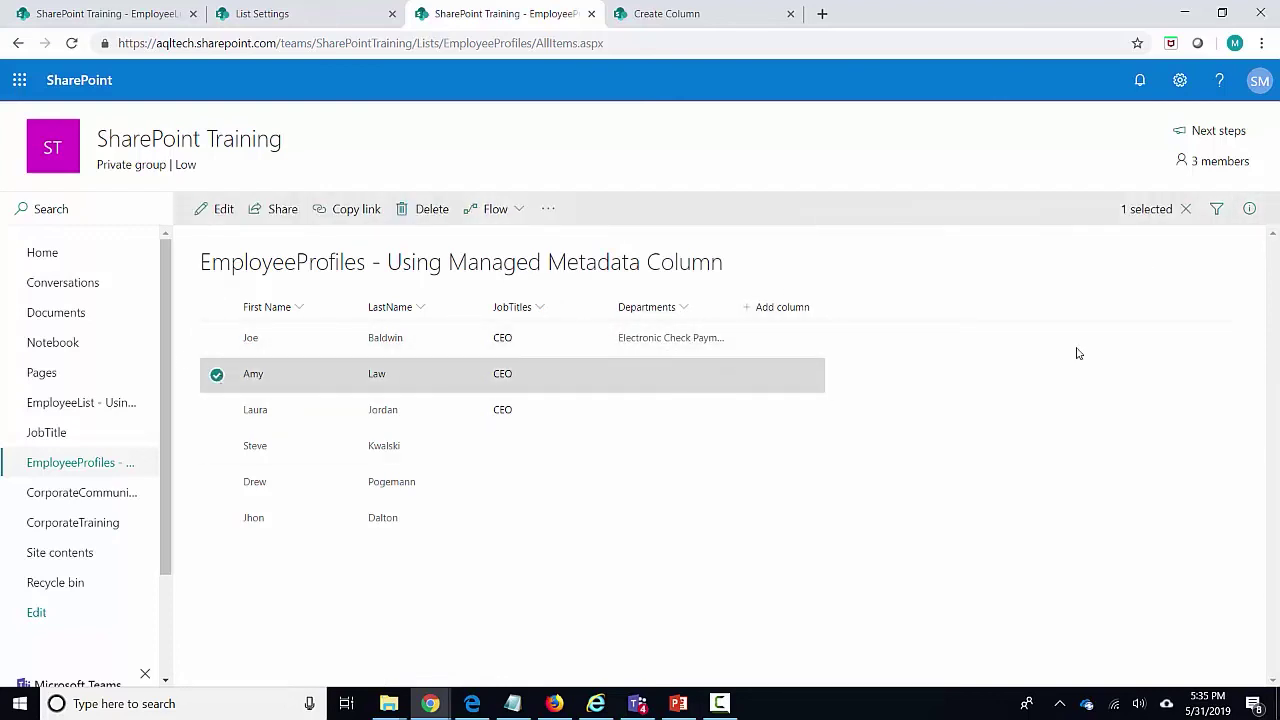
left_click(1249, 212)
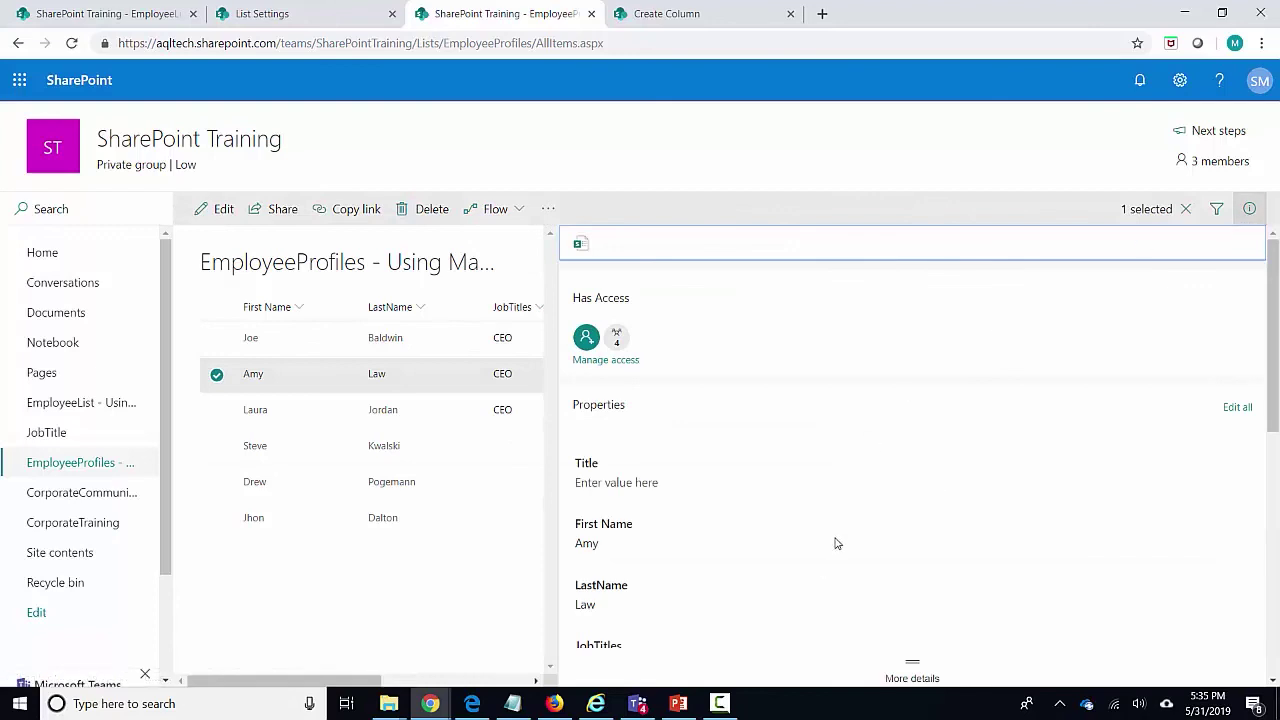
scroll(826, 568, "down", 3)
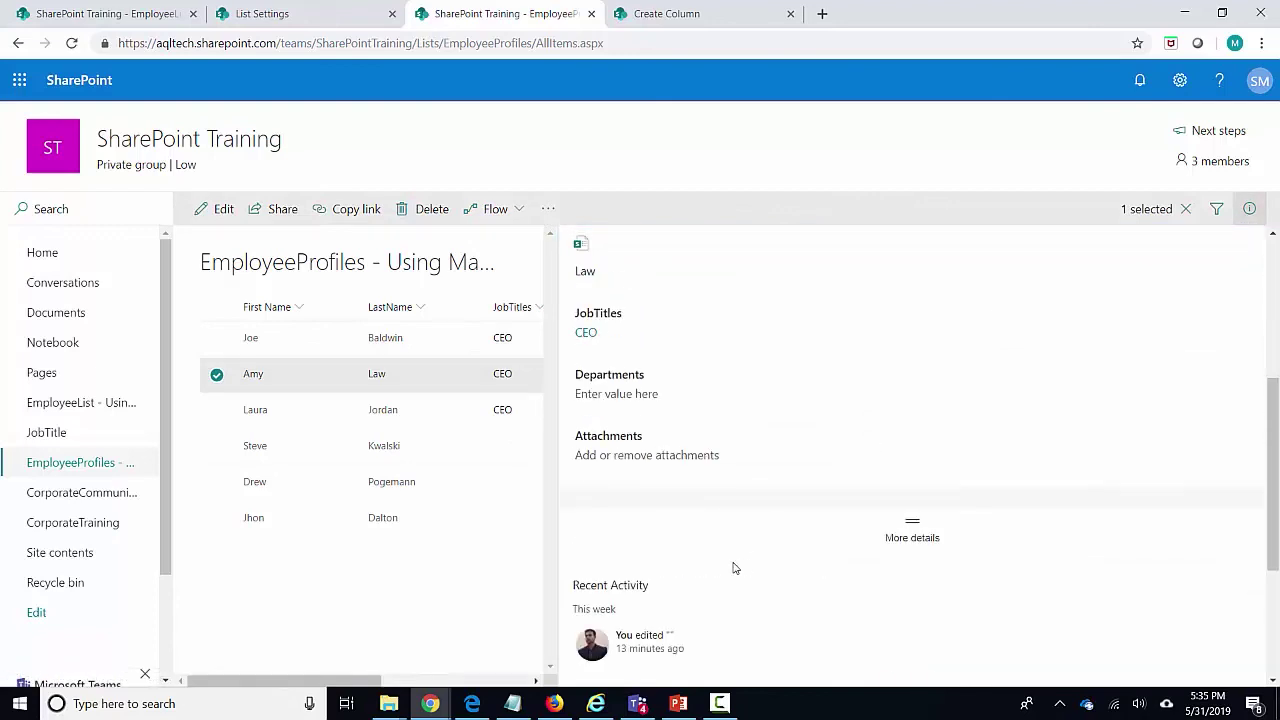
left_click(617, 395)
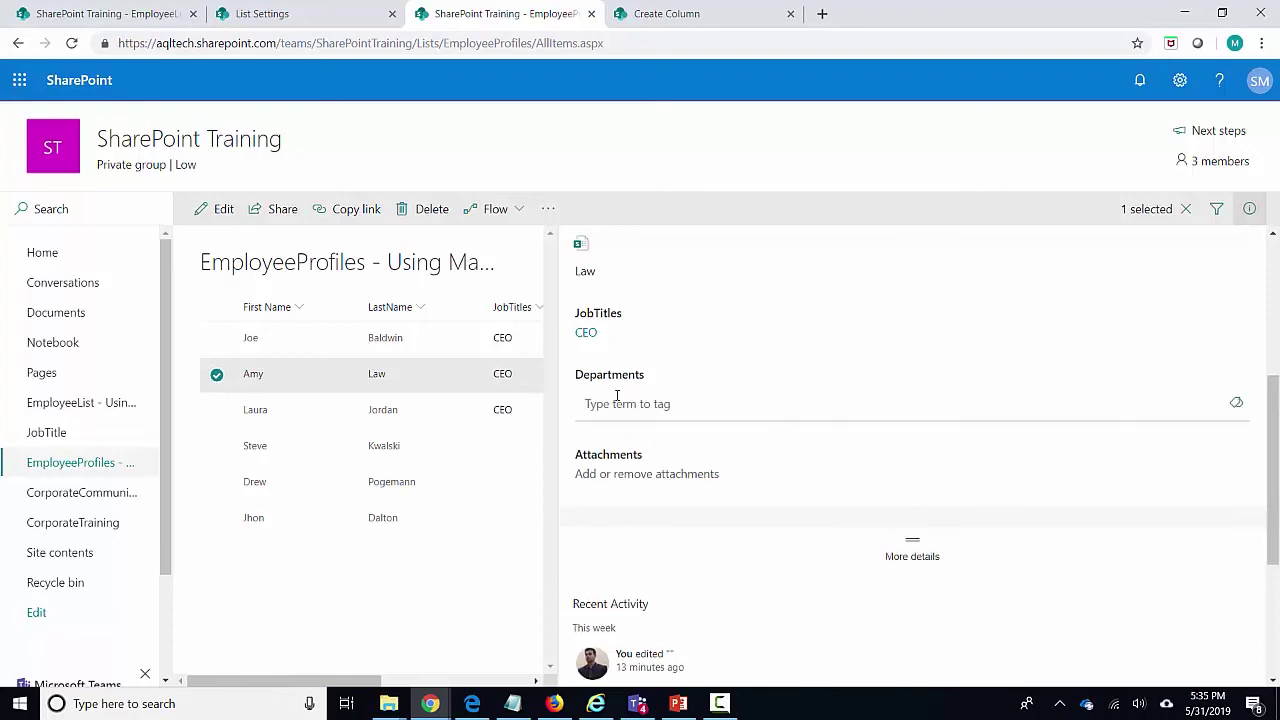
type("Check Payment")
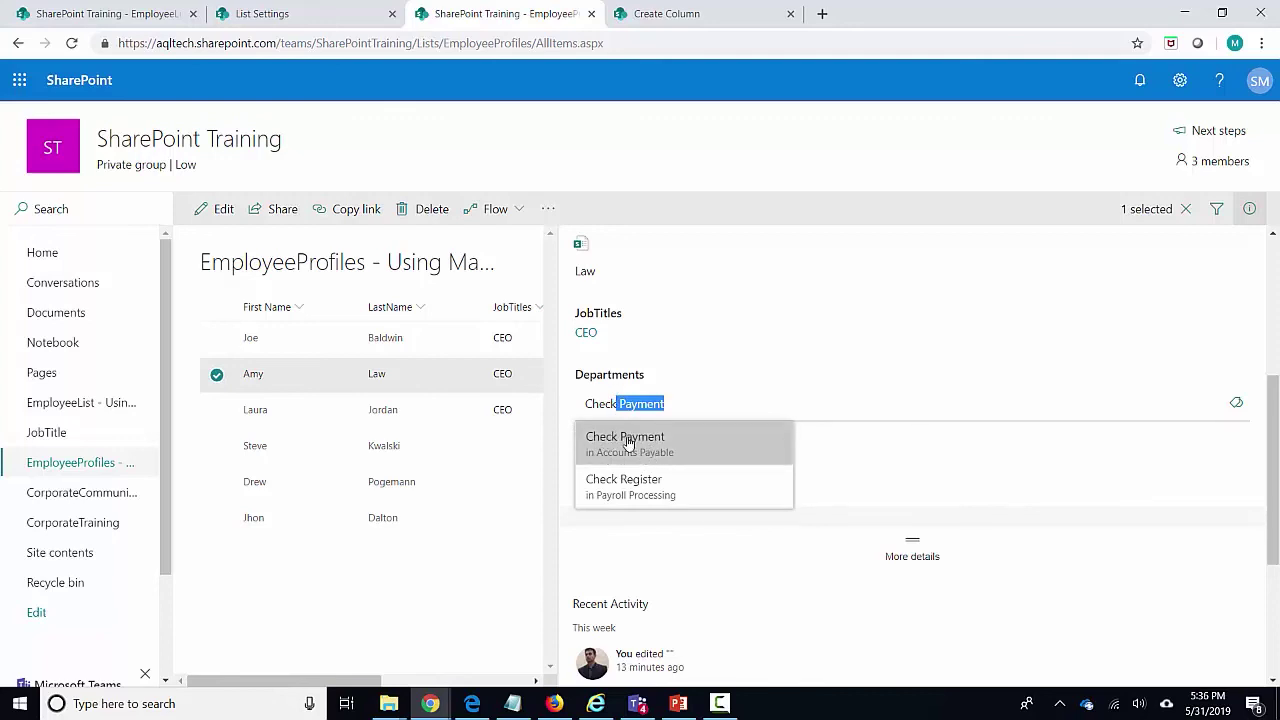
left_click(631, 445)
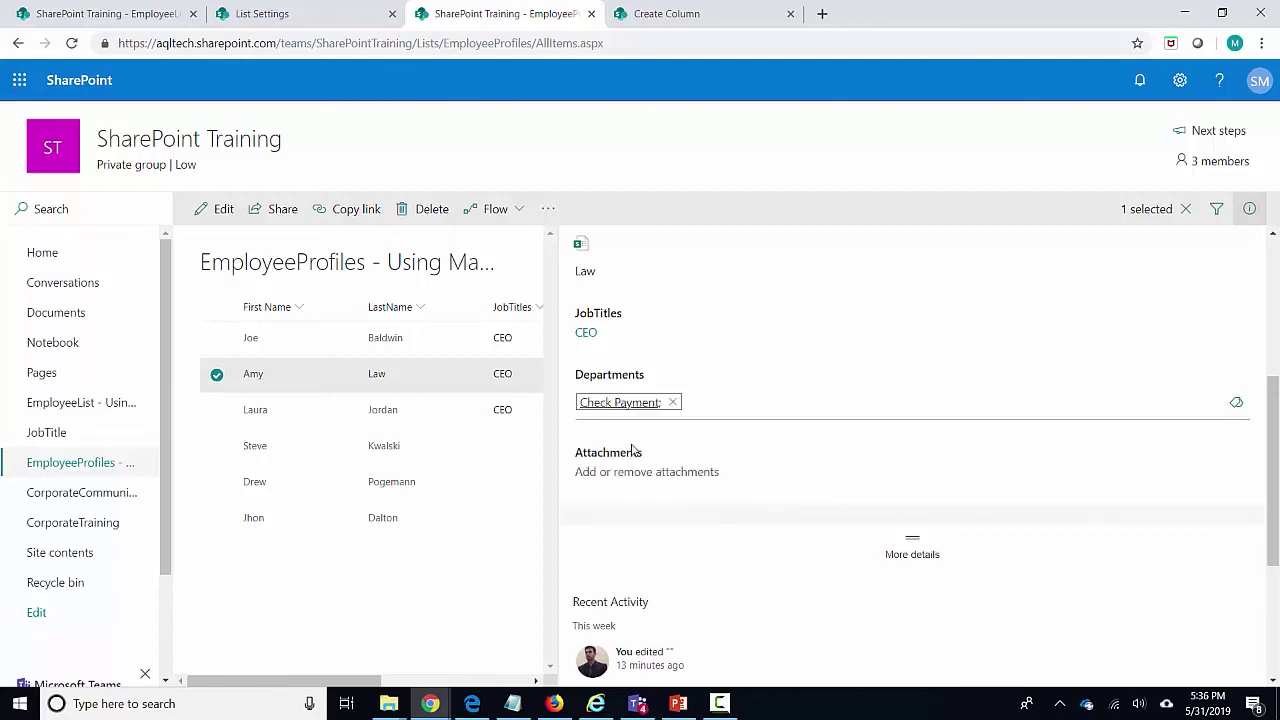